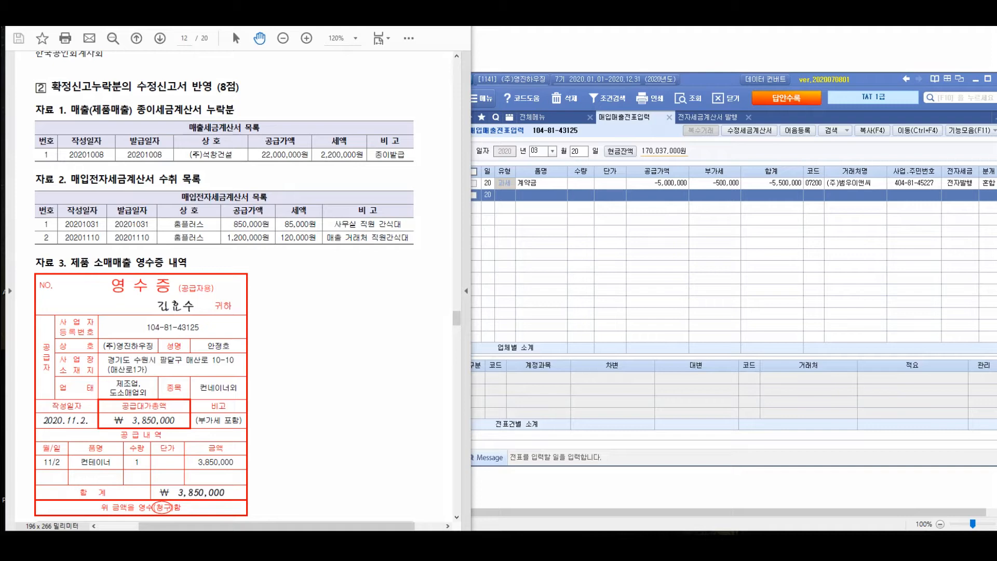
Mark up the amended-return heading and the 종이발급 remark in 자료 1 with circles and handwritten notes
mouse_move(177, 87)
left_mouse_down()
mouse_move(208, 106)
mouse_move(206, 96)
mouse_move(143, 105)
mouse_move(130, 83)
mouse_move(139, 76)
left_mouse_up()
mouse_move(243, 95)
left_mouse_down()
mouse_move(333, 98)
mouse_move(314, 83)
left_mouse_up()
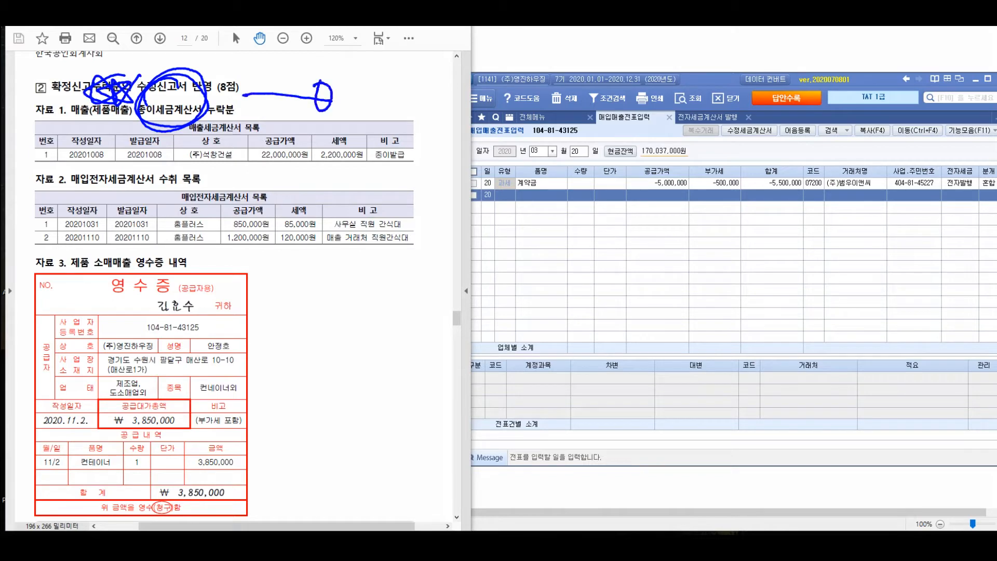
mouse_move(400, 123)
left_mouse_down()
mouse_move(370, 130)
mouse_move(364, 153)
left_mouse_up()
mouse_move(387, 81)
left_mouse_down()
mouse_move(401, 104)
mouse_move(465, 101)
mouse_move(470, 124)
mouse_move(512, 101)
mouse_move(561, 135)
mouse_move(563, 163)
left_mouse_up()
mouse_move(564, 107)
left_mouse_down()
mouse_move(612, 109)
mouse_move(649, 78)
mouse_move(670, 98)
mouse_move(719, 102)
mouse_move(747, 119)
mouse_move(780, 91)
left_mouse_up()
mouse_move(671, 166)
left_mouse_down()
mouse_move(677, 189)
mouse_move(701, 205)
mouse_move(757, 179)
left_mouse_up()
mouse_move(695, 220)
left_mouse_down()
mouse_move(715, 247)
mouse_move(748, 250)
mouse_move(781, 224)
left_mouse_up()
mouse_move(649, 51)
left_mouse_down()
mouse_move(782, 127)
mouse_move(636, 72)
mouse_move(717, 31)
left_mouse_up()
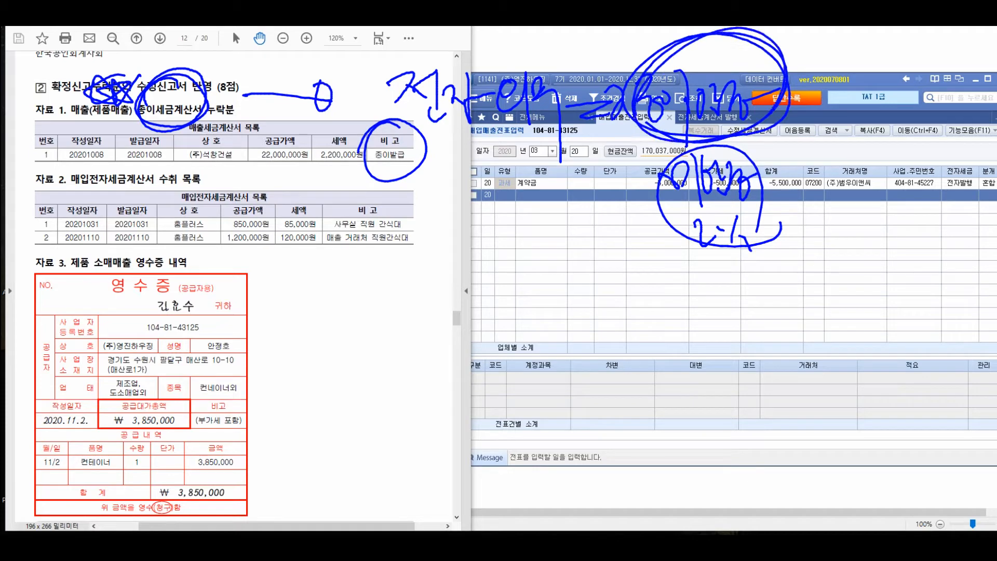
Handwrite a circled 가산세 note for the paper invoice and link it to the earlier note with an arrow
mouse_move(774, 157)
left_mouse_down()
mouse_move(811, 152)
mouse_move(802, 166)
left_mouse_up()
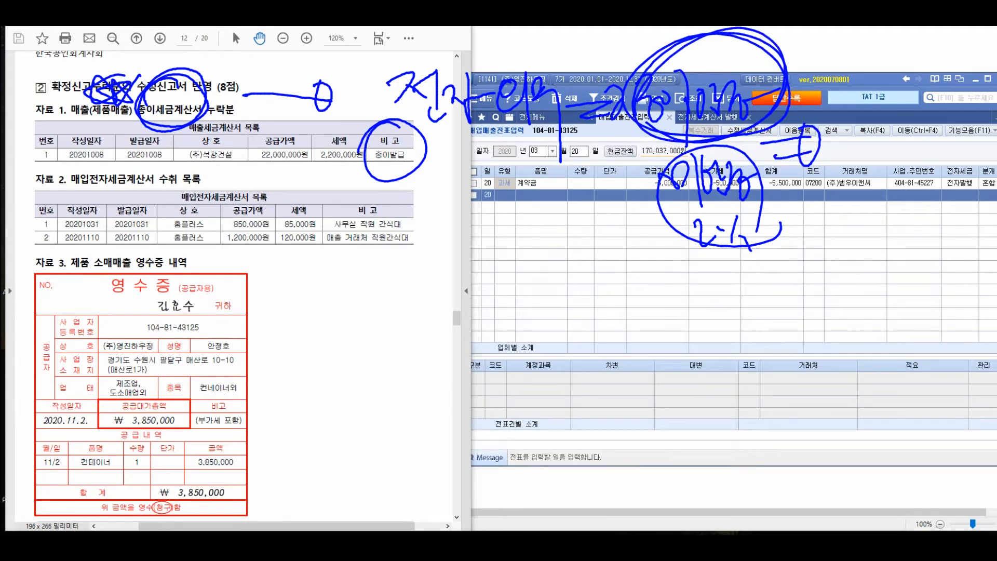
mouse_move(871, 113)
left_mouse_down()
mouse_move(869, 168)
mouse_move(890, 142)
left_mouse_up()
mouse_move(898, 124)
left_mouse_down()
mouse_move(912, 164)
mouse_move(923, 162)
left_mouse_up()
left_click_drag(914, 101, 940, 176)
mouse_move(858, 197)
left_mouse_down()
mouse_move(861, 227)
mouse_move(885, 227)
left_mouse_up()
mouse_move(889, 207)
left_mouse_down()
mouse_move(909, 196)
mouse_move(918, 225)
left_mouse_up()
left_click_drag(906, 222, 942, 218)
left_click_drag(950, 195, 953, 239)
mouse_move(605, 168)
left_mouse_down()
mouse_move(631, 139)
mouse_move(662, 148)
left_mouse_up()
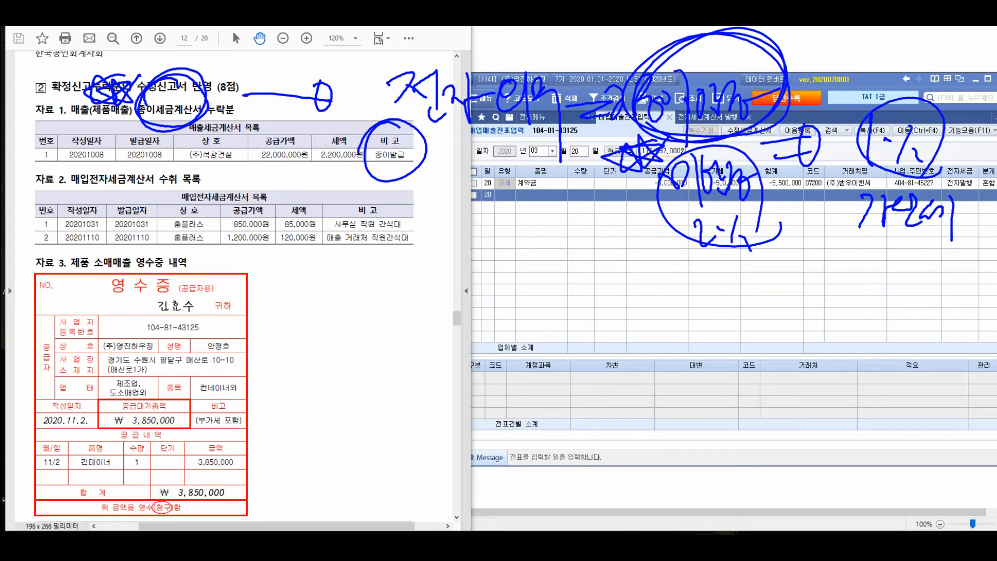
mouse_move(942, 111)
left_mouse_down()
mouse_move(976, 118)
mouse_move(869, 131)
mouse_move(893, 222)
left_mouse_up()
mouse_move(885, 111)
left_mouse_down()
mouse_move(804, 66)
mouse_move(836, 93)
left_mouse_up()
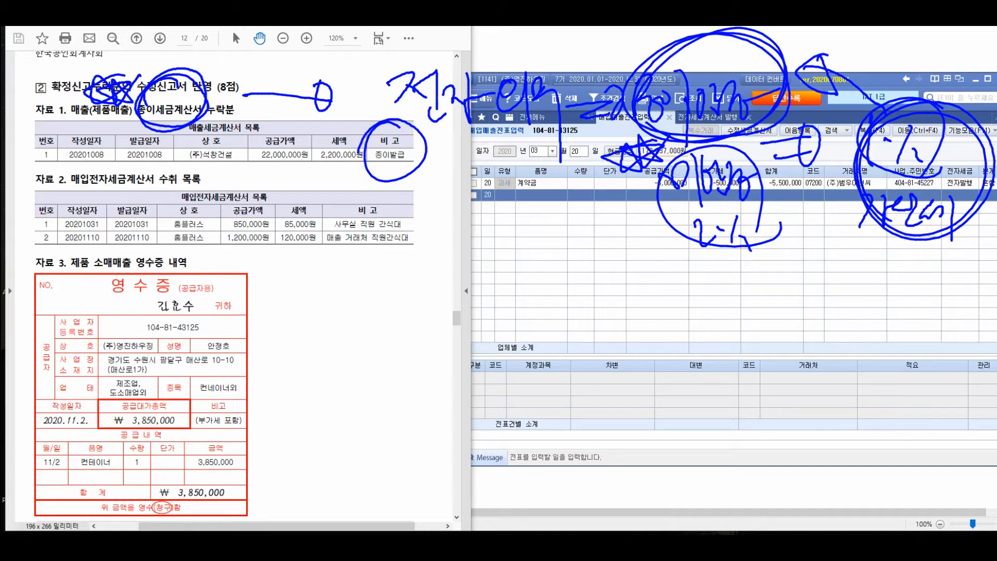
Circle the issue dates and remarks in 자료 2 and handwrite 복리후생비 (과세) for the office staff snacks
mouse_move(150, 163)
left_mouse_down()
mouse_move(198, 193)
mouse_move(172, 166)
mouse_move(110, 194)
left_mouse_up()
mouse_move(383, 189)
left_mouse_down()
mouse_move(345, 251)
mouse_move(416, 242)
mouse_move(350, 255)
left_mouse_up()
mouse_move(274, 240)
left_mouse_down()
mouse_move(293, 373)
mouse_move(244, 387)
left_mouse_up()
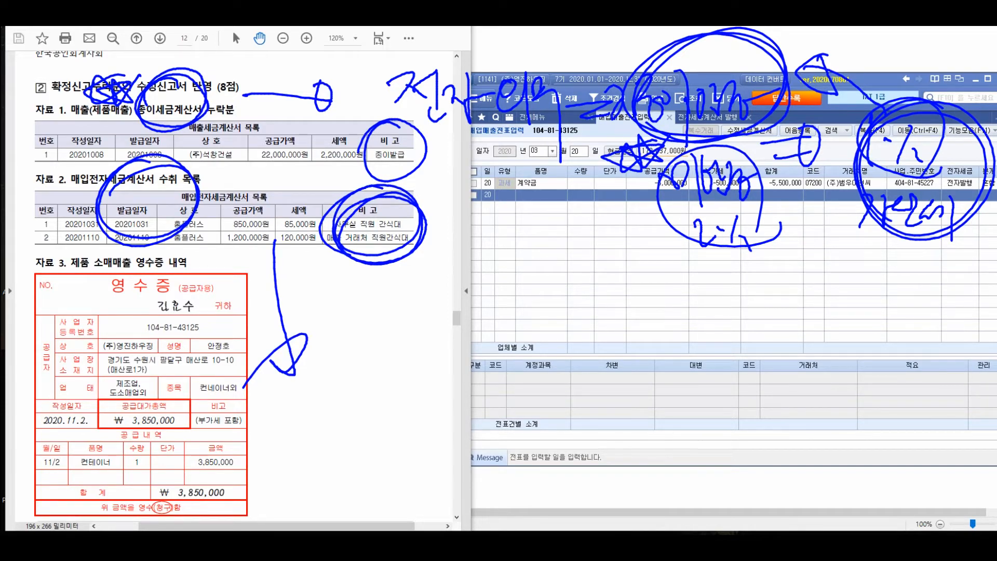
mouse_move(332, 323)
left_mouse_down()
mouse_move(335, 358)
mouse_move(369, 384)
left_mouse_up()
mouse_move(387, 335)
left_mouse_down()
mouse_move(422, 385)
mouse_move(472, 335)
mouse_move(488, 351)
left_mouse_up()
left_click_drag(496, 310, 511, 410)
left_click_drag(539, 328, 530, 379)
mouse_move(545, 337)
left_mouse_down()
mouse_move(566, 366)
mouse_move(583, 347)
left_mouse_up()
mouse_move(590, 340)
left_mouse_down()
mouse_move(583, 361)
mouse_move(600, 361)
left_mouse_up()
left_click_drag(622, 326, 624, 390)
Draw an arrow from the client staff snack purchase in 자료 2 and handwrite 접대비 (불공) beside it
mouse_move(203, 253)
left_mouse_down()
mouse_move(244, 491)
mouse_move(245, 441)
mouse_move(311, 470)
left_mouse_up()
left_click_drag(304, 436, 337, 485)
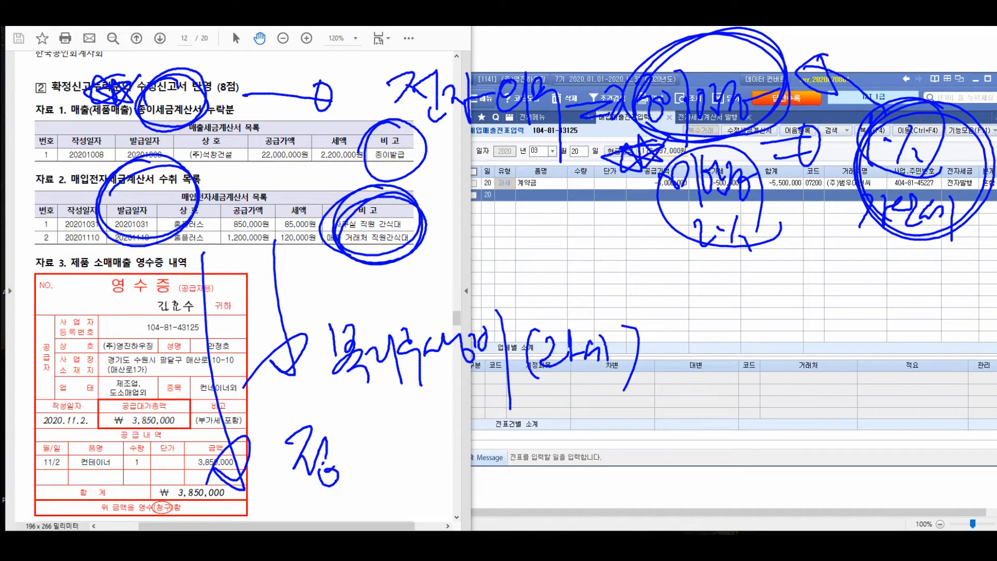
left_click_drag(335, 439, 366, 480)
left_click_drag(368, 441, 384, 465)
left_click_drag(394, 418, 401, 496)
mouse_move(402, 496)
left_mouse_down()
mouse_move(443, 428)
mouse_move(462, 453)
left_mouse_up()
mouse_move(464, 418)
left_mouse_down()
mouse_move(492, 468)
mouse_move(494, 457)
left_mouse_up()
left_click_drag(491, 449, 503, 468)
left_click_drag(504, 421, 508, 488)
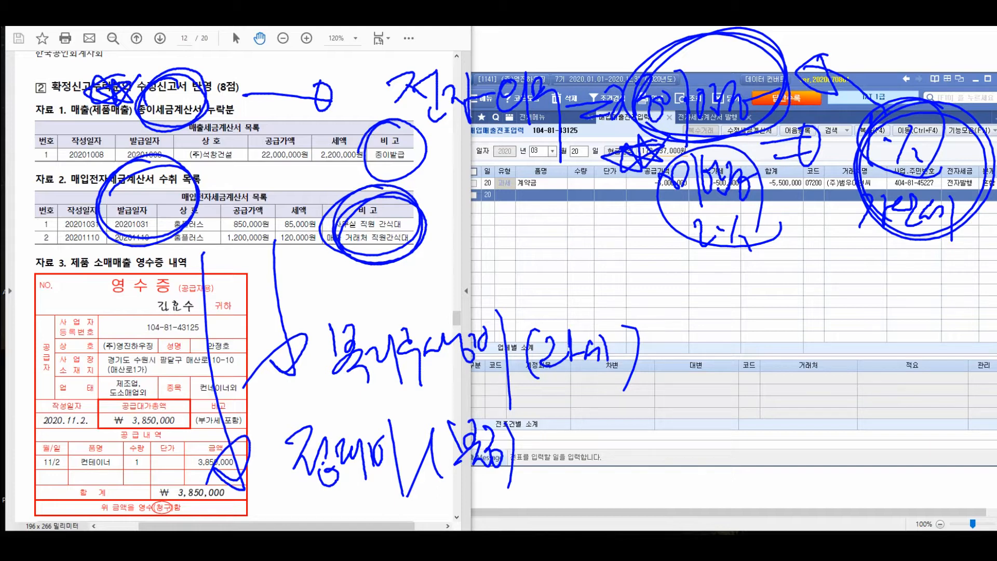
Circle the 자료 3 receipt, handwrite notes on its retail sales treatment, and clear all annotations
mouse_move(121, 314)
left_mouse_down()
mouse_move(169, 357)
mouse_move(61, 363)
mouse_move(169, 364)
mouse_move(51, 390)
left_mouse_up()
mouse_move(151, 368)
left_mouse_down()
mouse_move(358, 267)
mouse_move(737, 370)
mouse_move(782, 335)
left_mouse_up()
left_click_drag(666, 258, 677, 496)
mouse_move(792, 322)
left_mouse_down()
mouse_move(821, 283)
mouse_move(837, 311)
mouse_move(871, 311)
mouse_move(891, 358)
mouse_move(929, 315)
mouse_move(931, 341)
left_mouse_up()
mouse_move(830, 373)
left_mouse_down()
mouse_move(852, 385)
mouse_move(866, 370)
left_mouse_up()
mouse_move(867, 371)
left_mouse_down()
mouse_move(868, 410)
mouse_move(894, 386)
left_mouse_up()
mouse_move(910, 382)
left_mouse_down()
mouse_move(905, 359)
mouse_move(914, 398)
left_mouse_up()
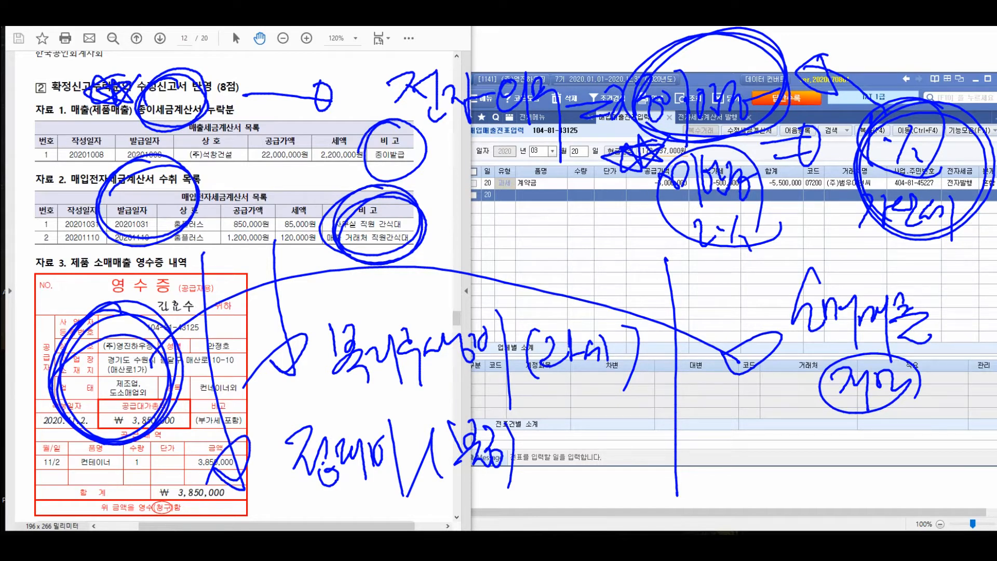
left_click_drag(712, 441, 714, 460)
mouse_move(725, 441)
left_mouse_down()
mouse_move(727, 463)
mouse_move(750, 489)
left_mouse_up()
mouse_move(743, 447)
left_mouse_down()
mouse_move(772, 458)
mouse_move(767, 475)
left_mouse_up()
left_click_drag(753, 478, 773, 493)
left_click_drag(777, 443, 779, 480)
mouse_move(778, 447)
left_mouse_down()
mouse_move(792, 475)
mouse_move(805, 472)
left_mouse_up()
left_click_drag(815, 442, 823, 463)
mouse_move(859, 466)
left_mouse_down()
mouse_move(795, 424)
mouse_move(827, 502)
left_mouse_up()
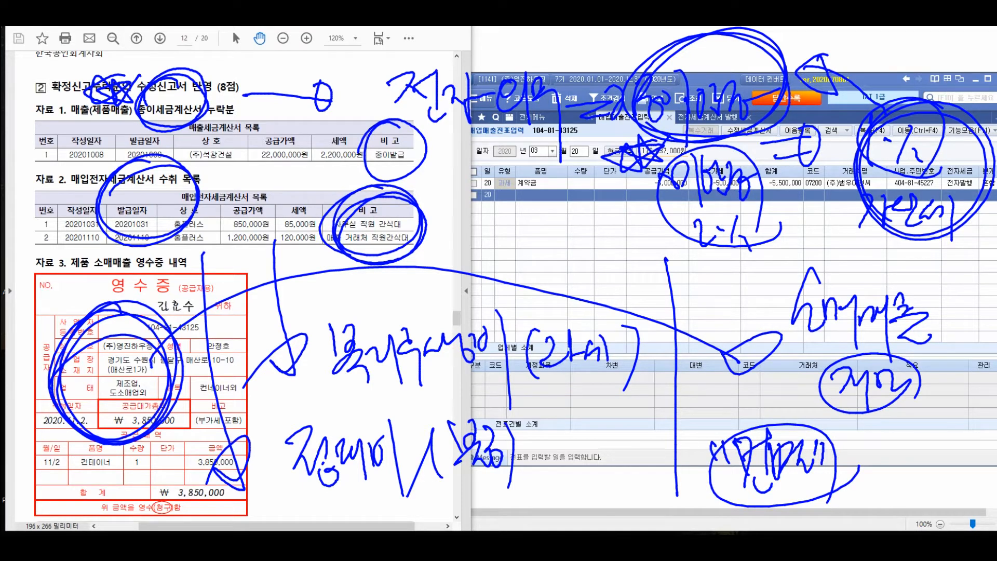
key("Escape")
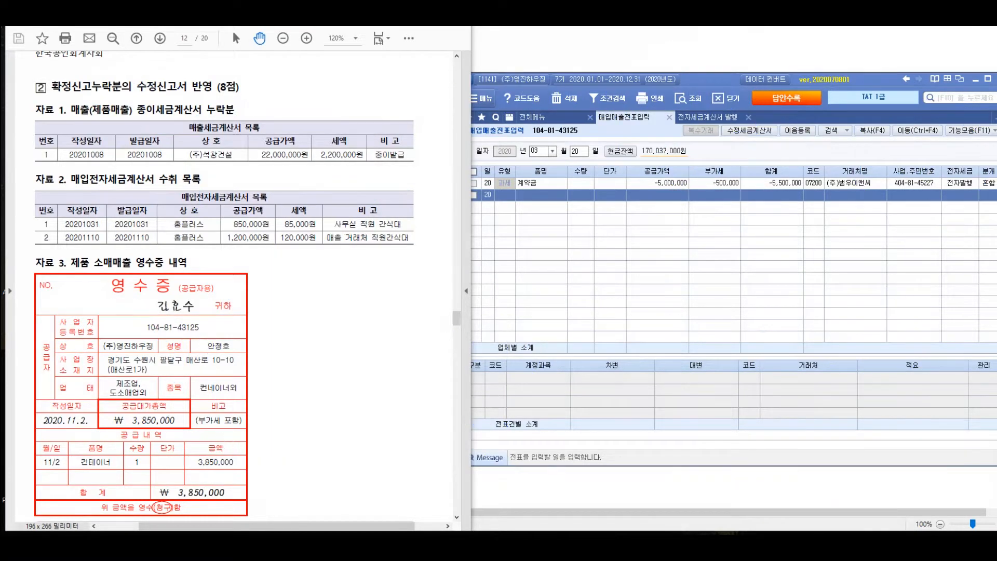
Circle 누락된 in the 자료설명 section and handwrite notes on the omitted transactions and the filing periods
scroll(225, 285, "down", 4)
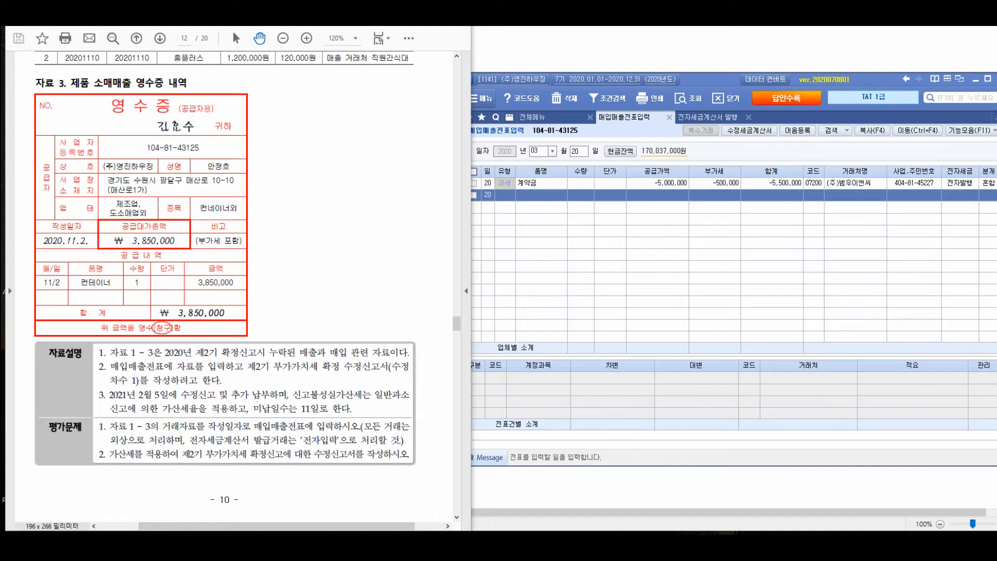
mouse_move(283, 335)
left_mouse_down()
mouse_move(288, 326)
mouse_move(260, 351)
left_mouse_up()
left_click_drag(277, 218, 300, 237)
left_click_drag(285, 265, 303, 290)
left_click_drag(310, 248, 343, 299)
left_click_drag(264, 267, 311, 247)
left_click_drag(294, 264, 303, 306)
left_click_drag(357, 244, 415, 155)
mouse_move(421, 155)
left_mouse_down()
mouse_move(423, 202)
mouse_move(439, 205)
left_mouse_up()
left_click_drag(441, 171, 470, 197)
left_click_drag(475, 159, 476, 192)
mouse_move(483, 148)
left_mouse_down()
mouse_move(470, 208)
mouse_move(484, 262)
left_mouse_up()
mouse_move(501, 271)
left_mouse_down()
mouse_move(457, 280)
mouse_move(499, 275)
left_mouse_up()
mouse_move(498, 177)
left_mouse_down()
mouse_move(519, 191)
mouse_move(507, 262)
left_mouse_up()
left_click_drag(552, 135, 538, 180)
left_click_drag(568, 129, 576, 193)
left_click_drag(579, 153, 599, 187)
left_click_drag(613, 146, 610, 150)
left_click_drag(581, 226, 613, 244)
mouse_move(605, 231)
left_mouse_down()
mouse_move(602, 270)
mouse_move(625, 239)
left_mouse_up()
mouse_move(630, 236)
left_mouse_down()
mouse_move(629, 320)
mouse_move(637, 257)
left_mouse_up()
left_click_drag(641, 183, 672, 181)
mouse_move(644, 201)
left_mouse_down()
mouse_move(682, 198)
mouse_move(670, 203)
left_mouse_up()
Handwrite and circle 누락 and 수정신고 as the outcome of the filing-period notes
mouse_move(732, 143)
left_mouse_down()
mouse_move(745, 156)
mouse_move(737, 205)
left_mouse_up()
mouse_move(748, 156)
left_mouse_down()
mouse_move(778, 148)
mouse_move(794, 223)
left_mouse_up()
mouse_move(778, 156)
left_mouse_down()
mouse_move(809, 148)
mouse_move(823, 197)
left_mouse_up()
mouse_move(745, 264)
left_mouse_down()
mouse_move(776, 257)
mouse_move(779, 272)
left_mouse_up()
left_click_drag(774, 280, 776, 317)
mouse_move(787, 259)
left_mouse_down()
mouse_move(825, 295)
mouse_move(853, 257)
left_mouse_up()
left_click_drag(859, 252, 866, 304)
left_click_drag(868, 266, 896, 285)
left_click(920, 290)
left_click_drag(742, 290, 923, 290)
left_click_drag(870, 335, 748, 312)
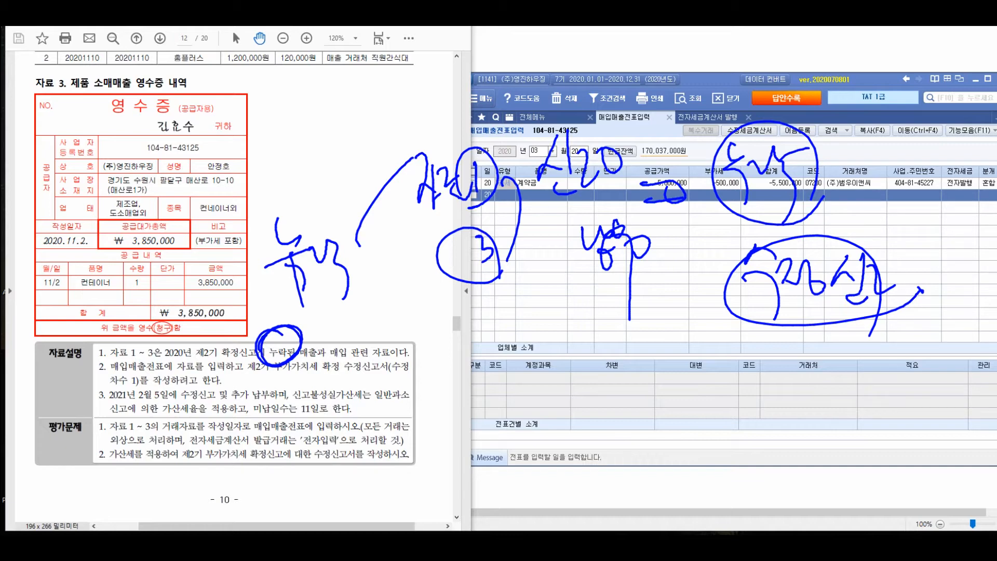
Circle 수정신고서, underline 차수 1 and mark the unpaid-days condition in the 자료설명 section
left_click_drag(357, 353, 332, 355)
left_click_drag(109, 387, 149, 388)
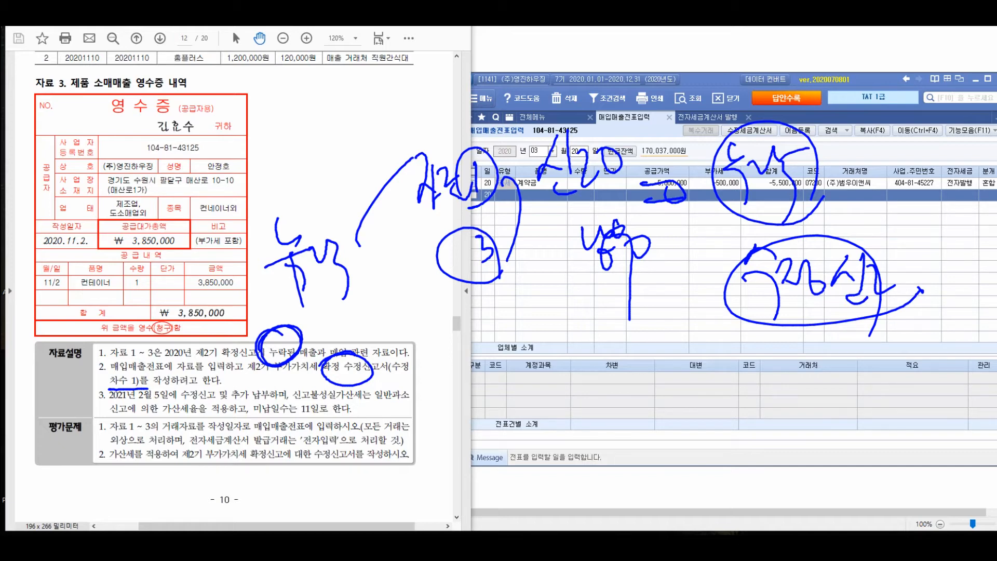
left_click_drag(312, 372, 282, 403)
mouse_move(250, 421)
left_mouse_down()
mouse_move(309, 419)
mouse_move(244, 426)
mouse_move(327, 418)
mouse_move(401, 447)
mouse_move(418, 442)
left_mouse_up()
Handwrite the 1/25 due date and list the days 26 to 31, underlining them to count the unpaid days
left_click_drag(447, 349, 451, 409)
left_click_drag(466, 370, 478, 388)
left_click_drag(486, 357, 485, 388)
left_click_drag(448, 377, 496, 368)
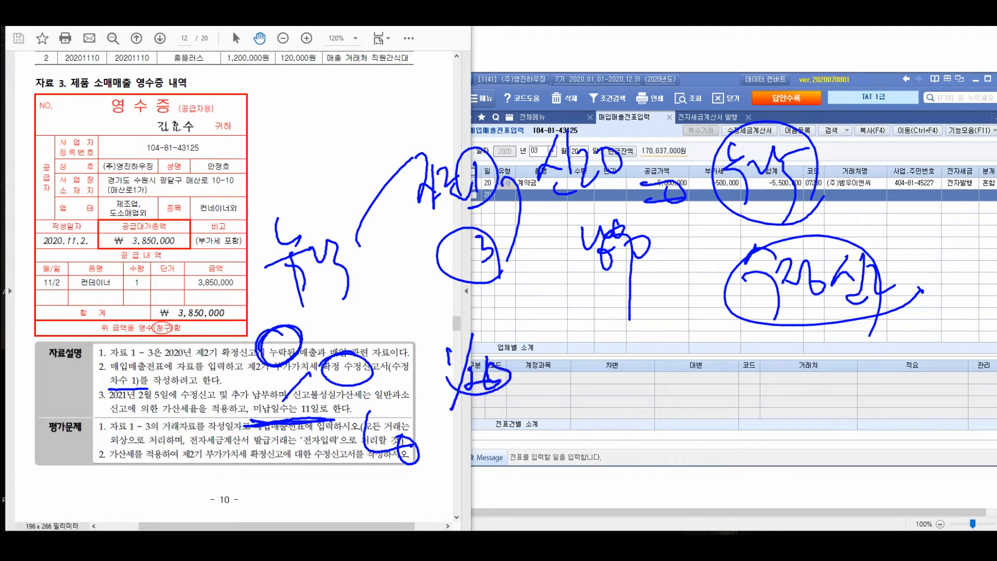
mouse_move(470, 328)
left_mouse_down()
mouse_move(452, 387)
mouse_move(470, 438)
left_mouse_up()
mouse_move(478, 400)
left_mouse_down()
mouse_move(475, 433)
mouse_move(494, 433)
left_mouse_up()
mouse_move(506, 407)
left_mouse_down()
mouse_move(512, 429)
mouse_move(524, 427)
left_mouse_up()
mouse_move(530, 411)
left_mouse_down()
mouse_move(532, 446)
mouse_move(545, 432)
left_mouse_up()
left_click_drag(569, 410, 586, 433)
mouse_move(582, 405)
left_mouse_down()
mouse_move(608, 434)
mouse_move(643, 425)
mouse_move(647, 453)
mouse_move(664, 438)
left_mouse_up()
mouse_move(685, 407)
left_mouse_down()
mouse_move(696, 435)
mouse_move(727, 424)
mouse_move(787, 432)
left_mouse_up()
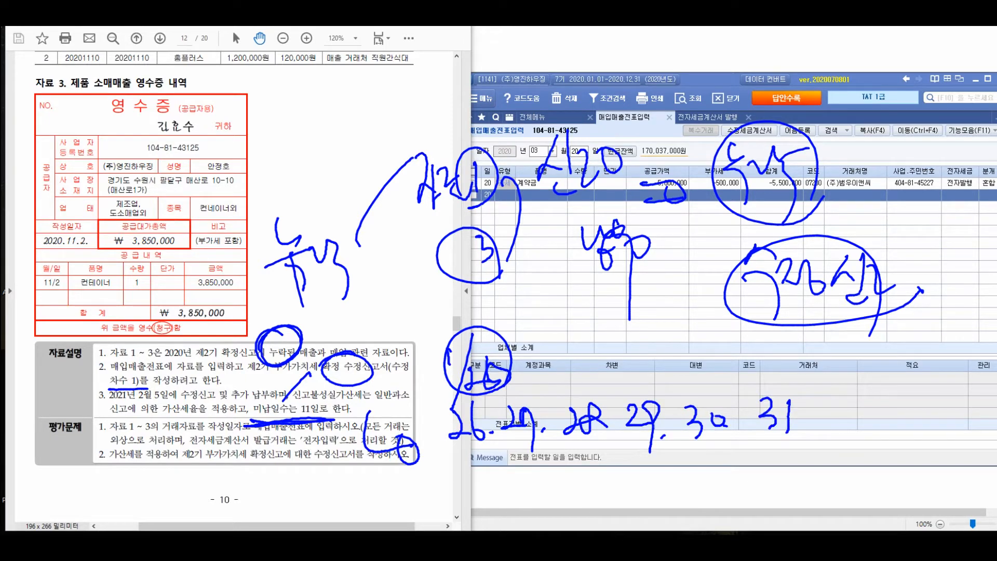
left_click_drag(470, 445, 806, 435)
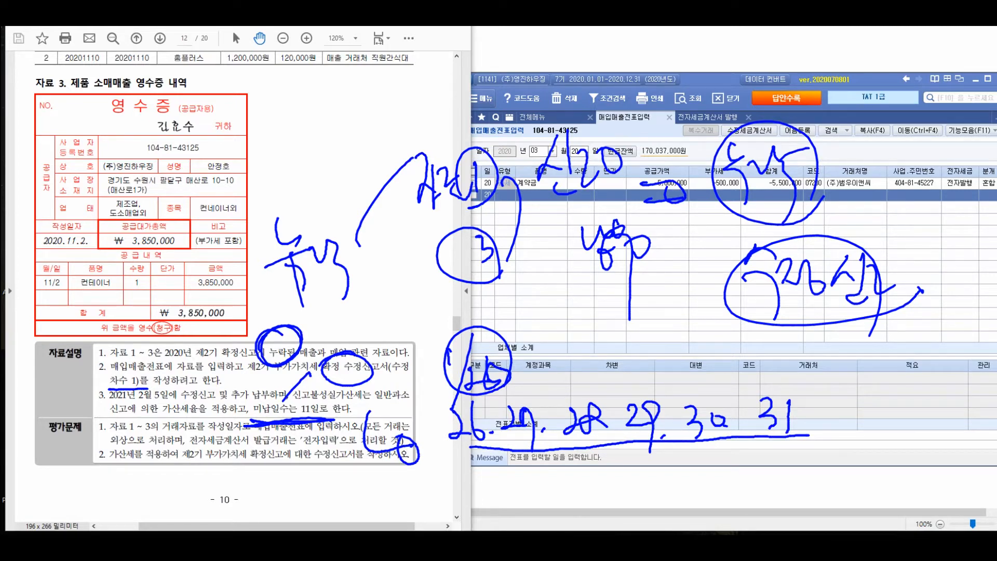
Handwrite days 1 to 5 and the 6일 and 5일 subtotals, circle 11일 in the task text, and clear the annotations
mouse_move(850, 413)
left_mouse_down()
mouse_move(866, 428)
mouse_move(876, 405)
left_mouse_up()
mouse_move(886, 396)
left_mouse_down()
mouse_move(889, 424)
mouse_move(915, 422)
left_mouse_up()
left_click_drag(478, 459, 472, 502)
left_click(487, 498)
mouse_move(515, 467)
left_mouse_down()
mouse_move(518, 496)
mouse_move(534, 494)
left_mouse_up()
left_click(549, 491)
left_click_drag(578, 463, 586, 496)
left_click(602, 491)
left_click_drag(670, 462, 671, 499)
left_click(683, 493)
mouse_move(710, 465)
left_mouse_down()
mouse_move(713, 496)
mouse_move(733, 463)
left_mouse_up()
mouse_move(857, 455)
left_mouse_down()
mouse_move(855, 498)
mouse_move(882, 482)
left_mouse_up()
mouse_move(896, 456)
left_mouse_down()
mouse_move(898, 482)
mouse_move(918, 492)
left_mouse_up()
left_click_drag(919, 488, 937, 474)
left_click_drag(862, 389, 935, 491)
left_click(486, 423)
mouse_move(869, 371)
left_mouse_down()
mouse_move(856, 418)
mouse_move(882, 356)
left_mouse_up()
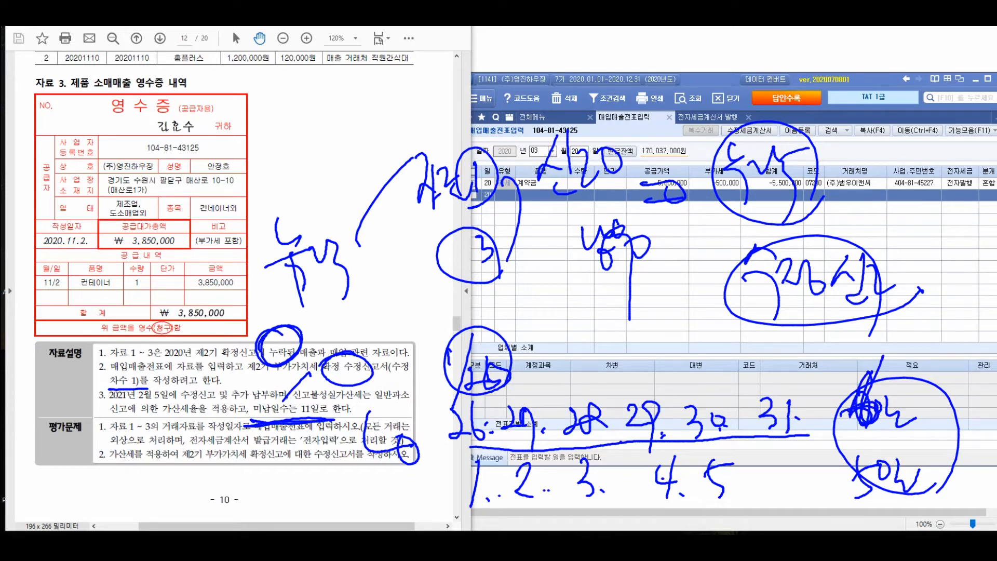
mouse_move(312, 390)
left_mouse_down()
mouse_move(289, 409)
mouse_move(325, 400)
left_mouse_up()
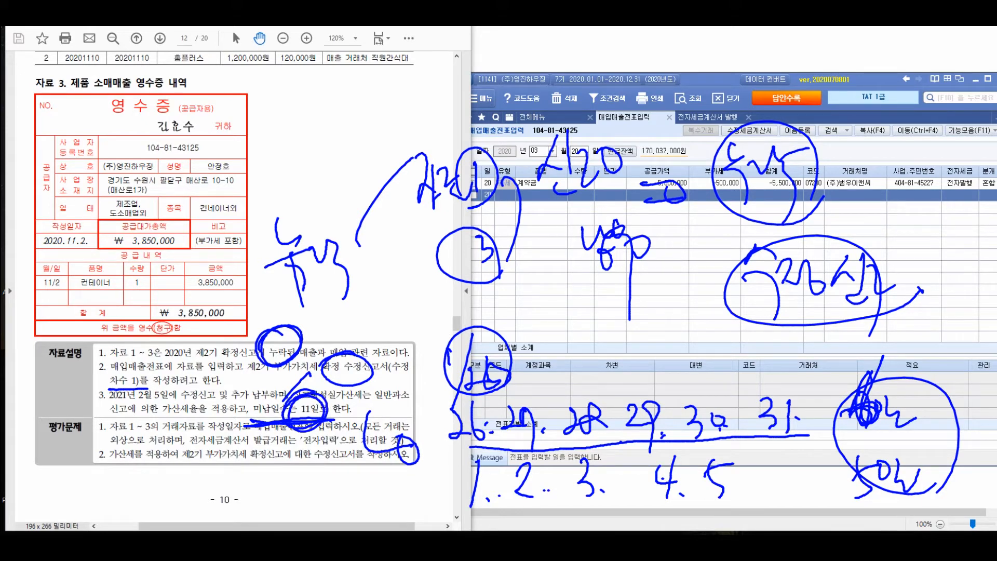
key("Escape")
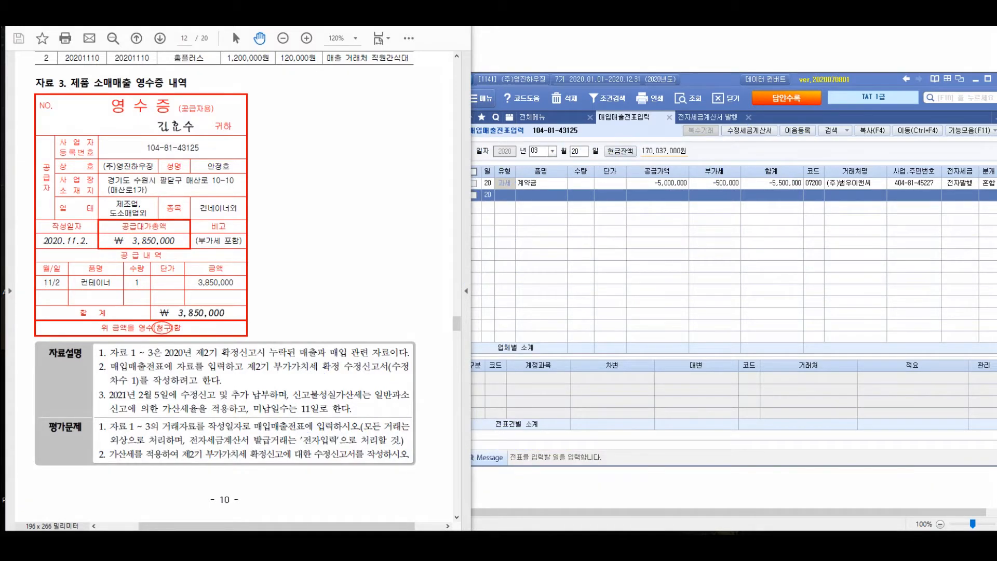
Handwrite a bracketed three-item outline of the amended-return procedure, numbered 1 to 3
mouse_move(302, 130)
left_mouse_down()
mouse_move(285, 168)
mouse_move(309, 140)
left_mouse_up()
left_click_drag(273, 178, 312, 211)
left_click_drag(317, 155, 326, 185)
mouse_move(336, 163)
left_mouse_down()
mouse_move(357, 192)
mouse_move(375, 162)
left_mouse_up()
left_click(377, 179)
left_click_drag(442, 138, 446, 166)
left_click_drag(453, 136, 448, 175)
mouse_move(501, 136)
left_mouse_down()
mouse_move(530, 169)
mouse_move(587, 179)
mouse_move(602, 162)
left_mouse_up()
mouse_move(603, 150)
left_mouse_down()
mouse_move(620, 161)
mouse_move(612, 191)
left_mouse_up()
left_click_drag(425, 209, 470, 217)
mouse_move(518, 196)
left_mouse_down()
mouse_move(509, 210)
mouse_move(529, 233)
left_mouse_up()
mouse_move(532, 200)
left_mouse_down()
mouse_move(537, 219)
mouse_move(563, 220)
left_mouse_up()
left_click_drag(568, 205, 584, 218)
left_click_drag(581, 221, 629, 206)
left_click_drag(428, 251, 457, 281)
mouse_move(493, 260)
left_mouse_down()
mouse_move(502, 285)
mouse_move(540, 285)
left_mouse_up()
left_click_drag(540, 257, 581, 286)
left_click_drag(584, 265, 618, 281)
left_click_drag(621, 257, 629, 332)
mouse_move(372, 136)
left_mouse_down()
mouse_move(382, 200)
mouse_move(415, 279)
left_mouse_up()
left_click_drag(394, 205, 423, 206)
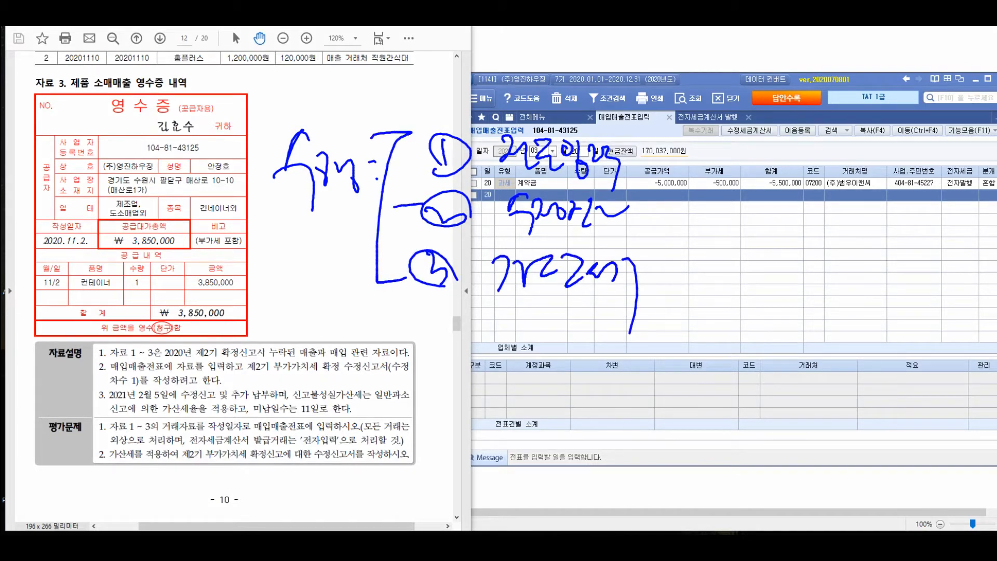
Mark the key instructions in 자료설명 and 평가문제, add a bracketed note beside the outline, and clear the annotations
mouse_move(339, 222)
left_mouse_down()
mouse_move(263, 401)
mouse_move(284, 402)
left_mouse_up()
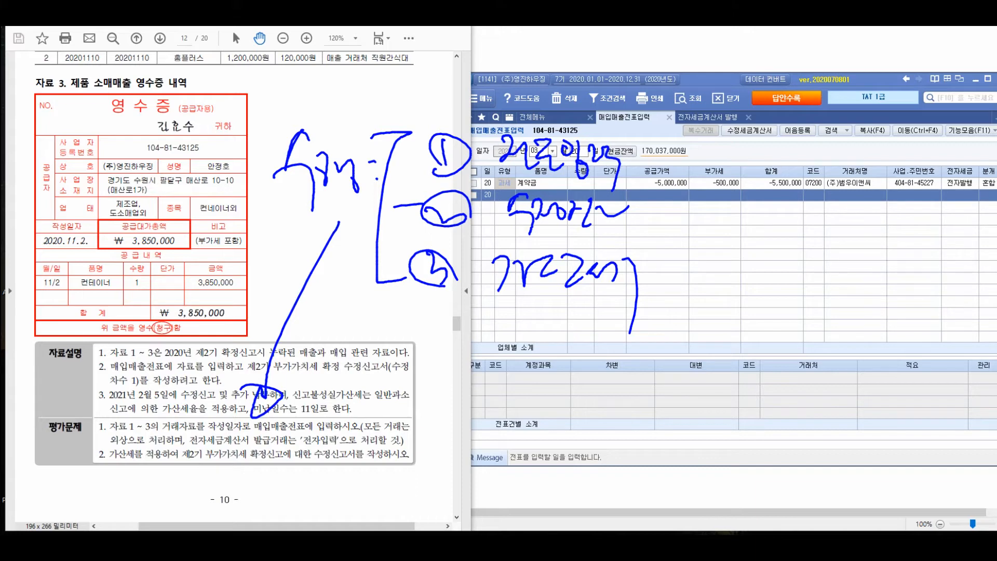
mouse_move(126, 417)
left_mouse_down()
mouse_move(99, 421)
mouse_move(118, 389)
mouse_move(144, 381)
left_mouse_up()
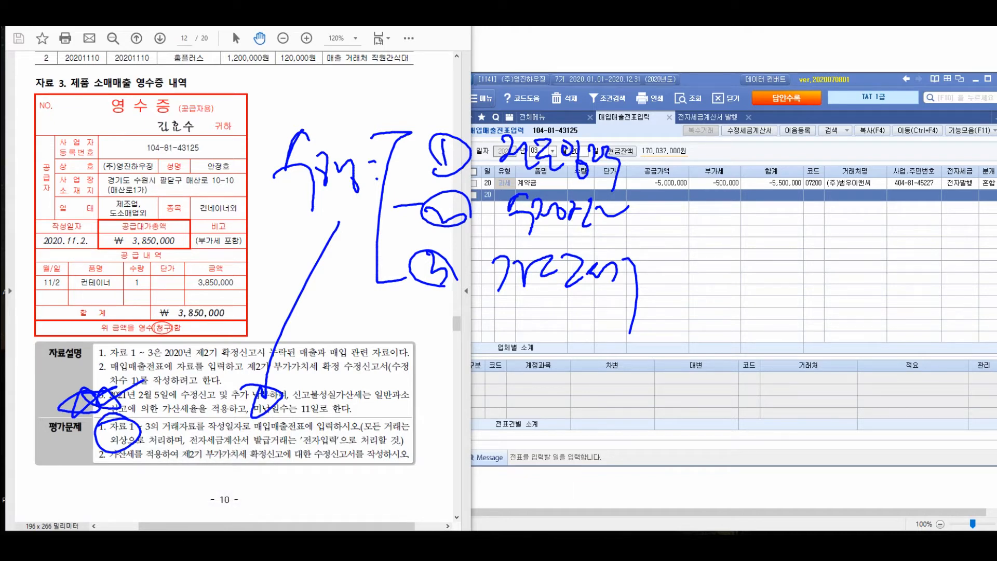
left_click_drag(240, 472, 415, 493)
mouse_move(340, 414)
left_mouse_down()
mouse_move(313, 424)
mouse_move(317, 482)
left_mouse_up()
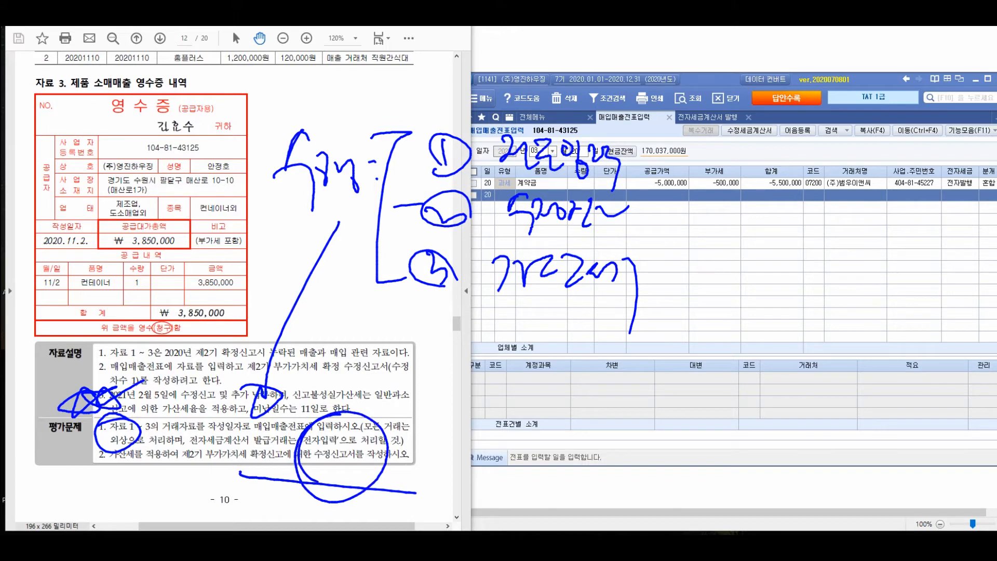
mouse_move(663, 208)
left_mouse_down()
mouse_move(701, 244)
mouse_move(678, 282)
left_mouse_up()
mouse_move(747, 217)
left_mouse_down()
mouse_move(755, 268)
mouse_move(779, 251)
mouse_move(832, 244)
mouse_move(824, 342)
left_mouse_up()
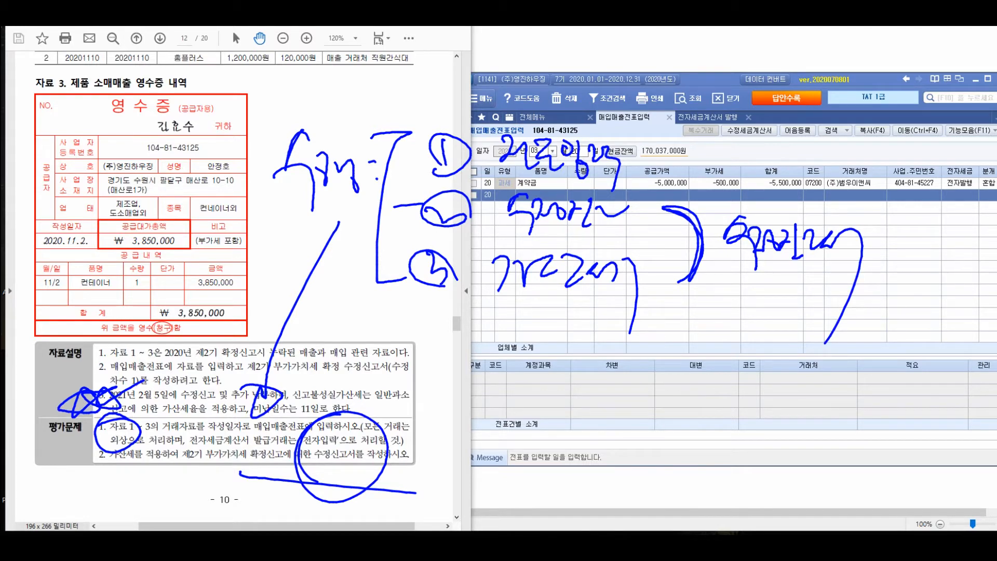
key("Escape")
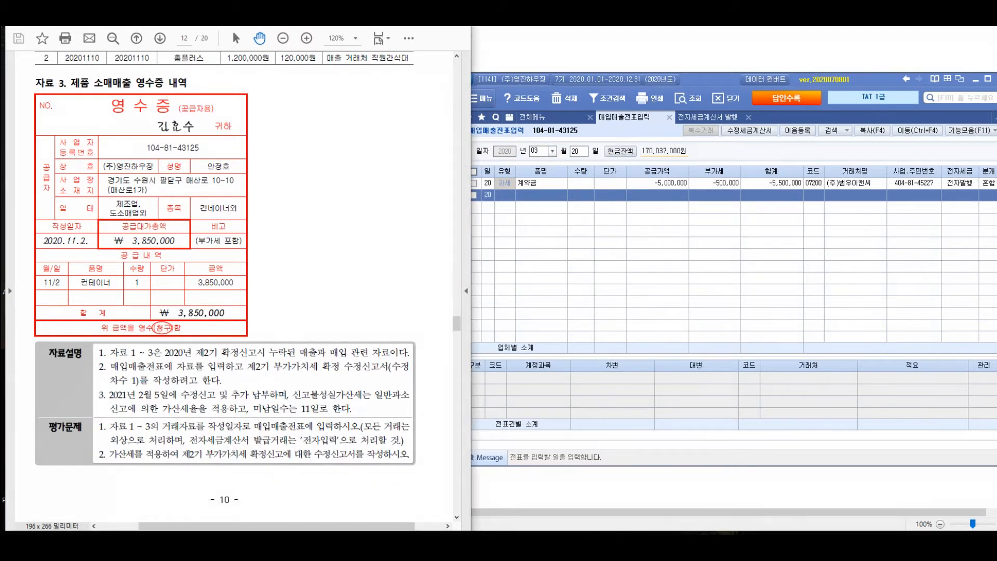
Highlight the 작성일자 dates 20201008, 20201031, 20201110 and 2020.11.2. in 자료 1 to 3
scroll(224, 285, "up", 5)
scroll(234, 286, "down", 3)
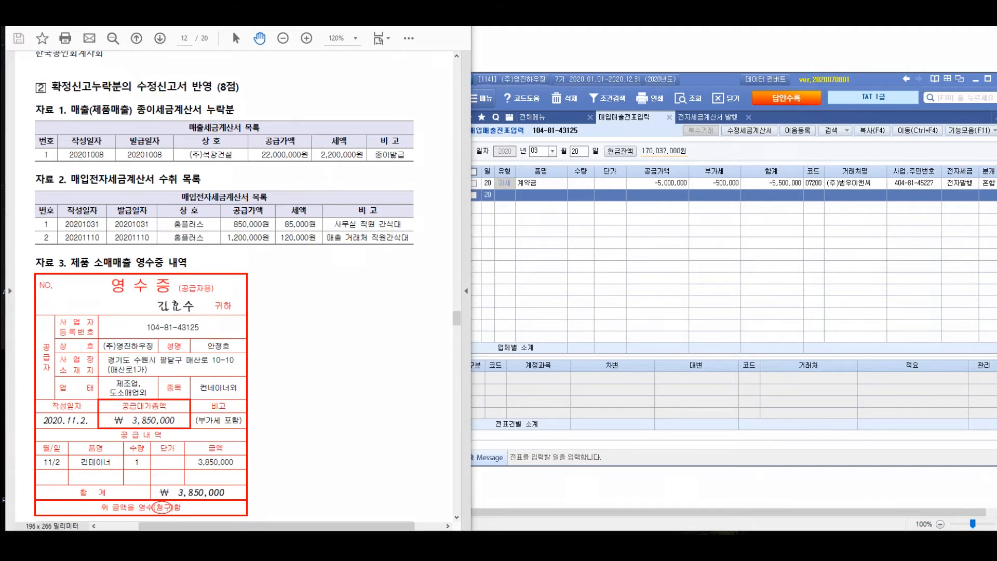
left_click_drag(71, 158, 104, 157)
mouse_move(60, 222)
left_mouse_down()
mouse_move(102, 219)
mouse_move(114, 237)
left_mouse_up()
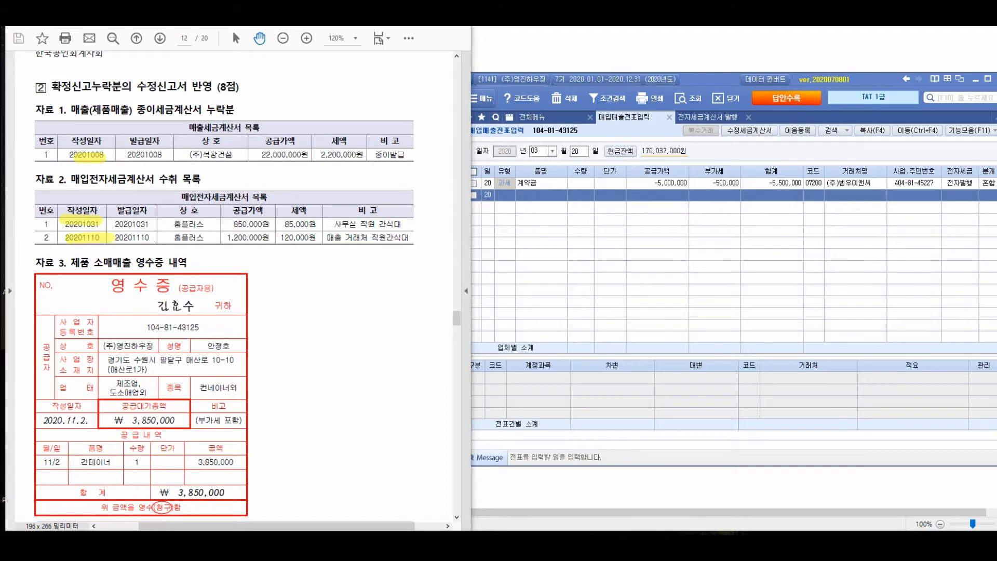
left_click_drag(39, 424, 95, 422)
Switch to the accounting program and open October 8 in 매입매출전표입력 for a new entry
key("alt+Tab")
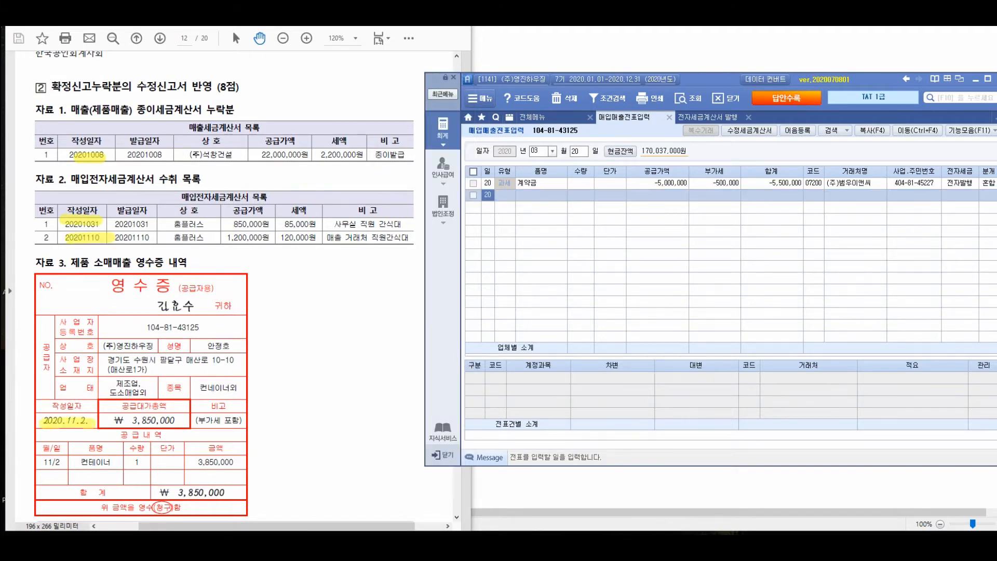
left_click(537, 150)
type("10")
key("Return")
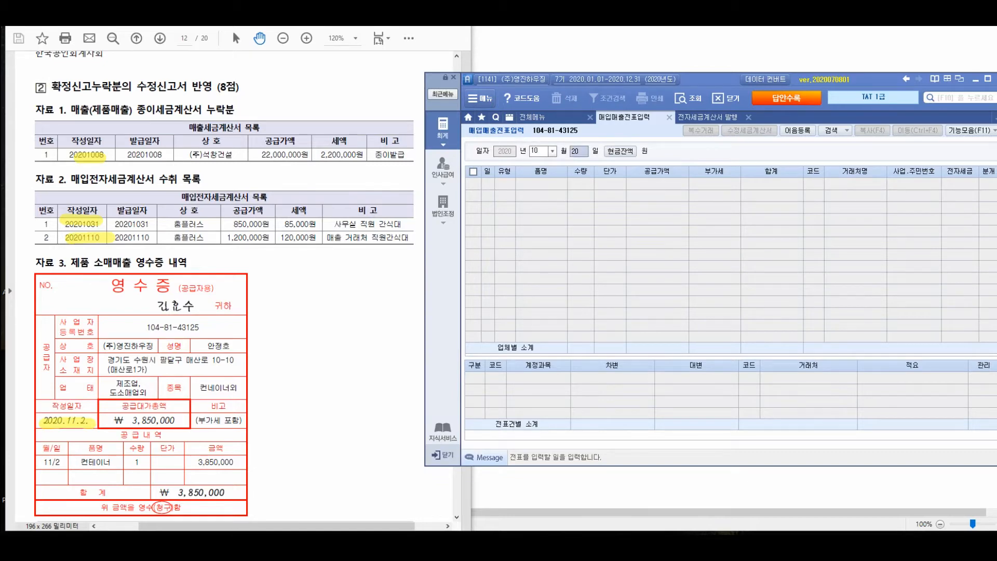
type("08")
key("Return")
key("Return")
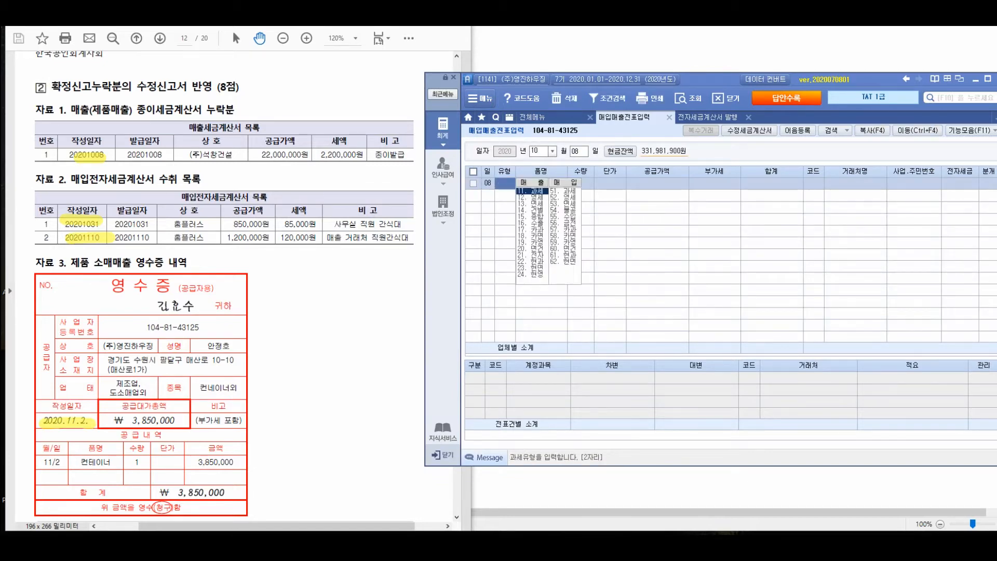
Start a 11.과세 sales entry for 제품 with a supply amount of 22,000,000
type("11")
key("Return")
type("제품")
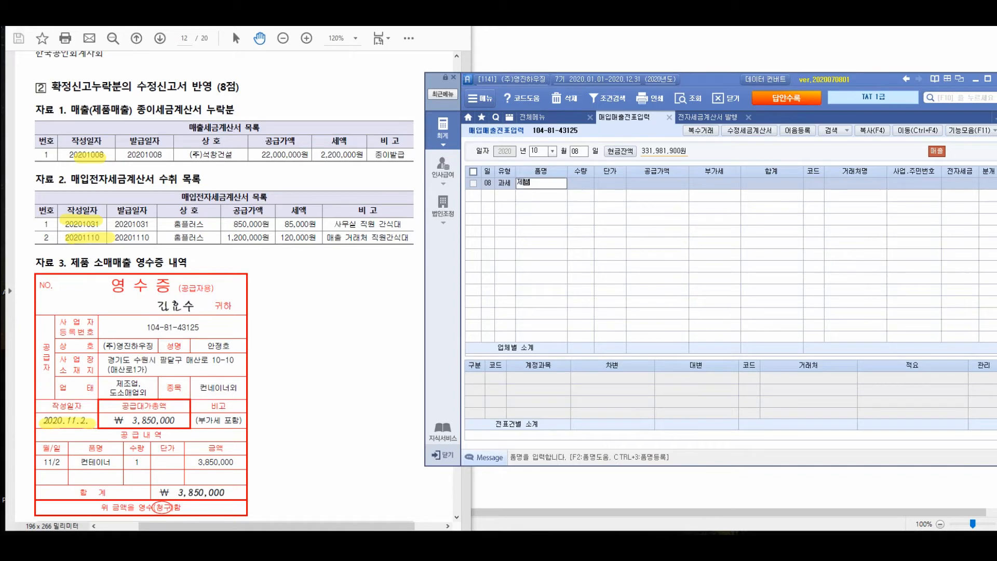
key("Return")
key("Return")
key("Return")
type("22000000")
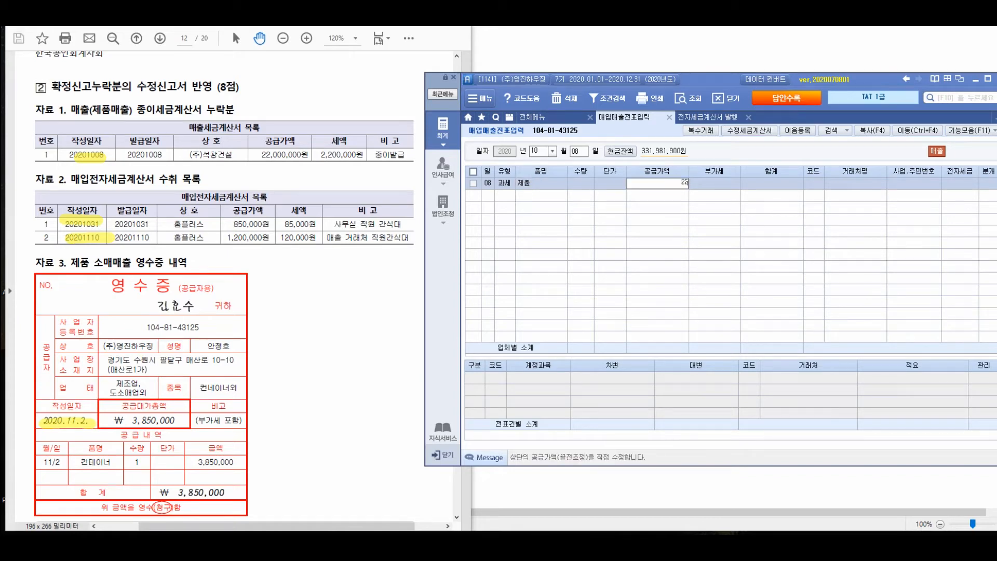
key("Return")
key("Return")
key("Return")
Set the customer of the October 8 sale to (주)석창건설
type("(주")
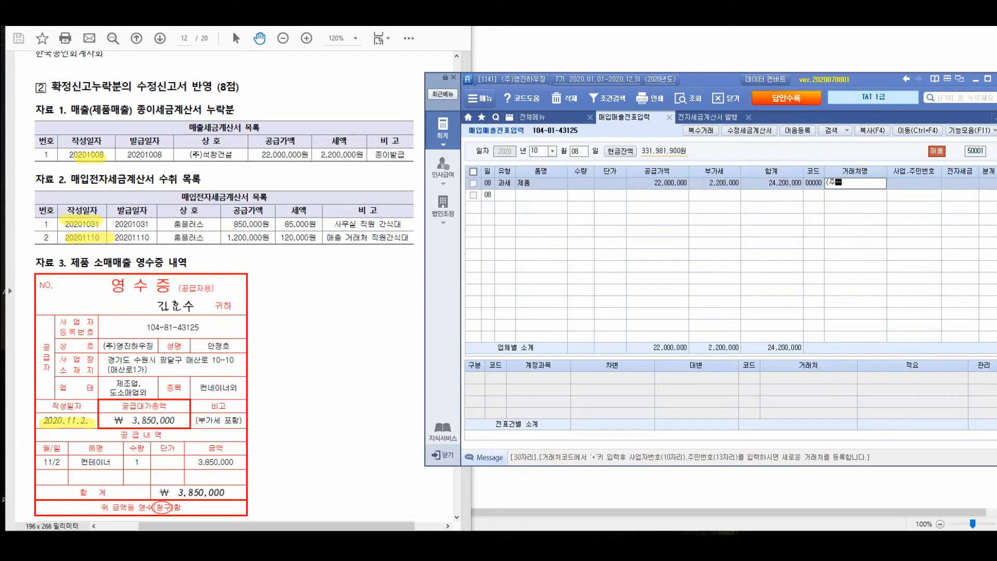
type(")석창건설")
key("Return")
key("Return")
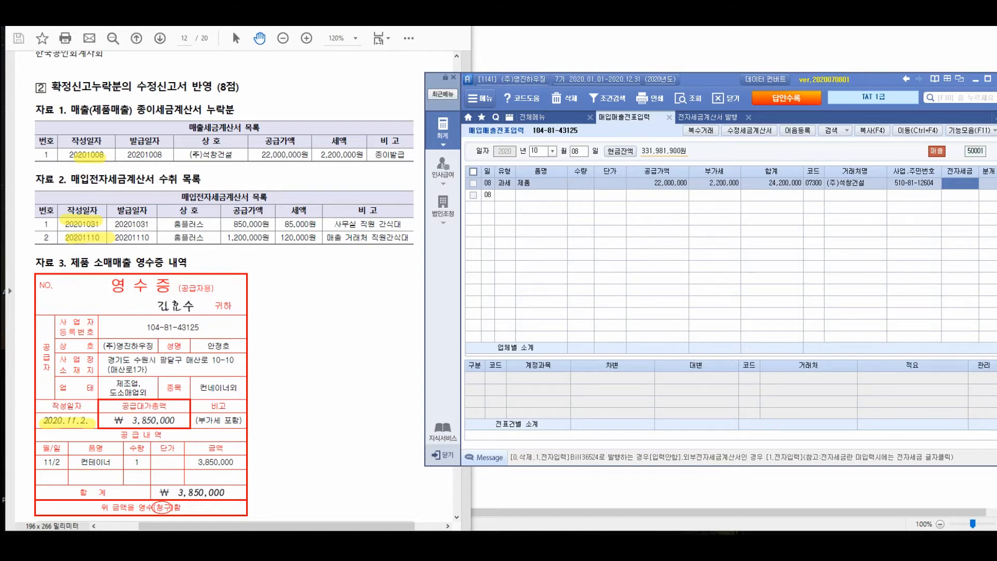
Leave 전자세금 blank, journalise the sale as 외상 with the default 제품매출 account, and finish the entry
key("Return")
type("2")
key("Return")
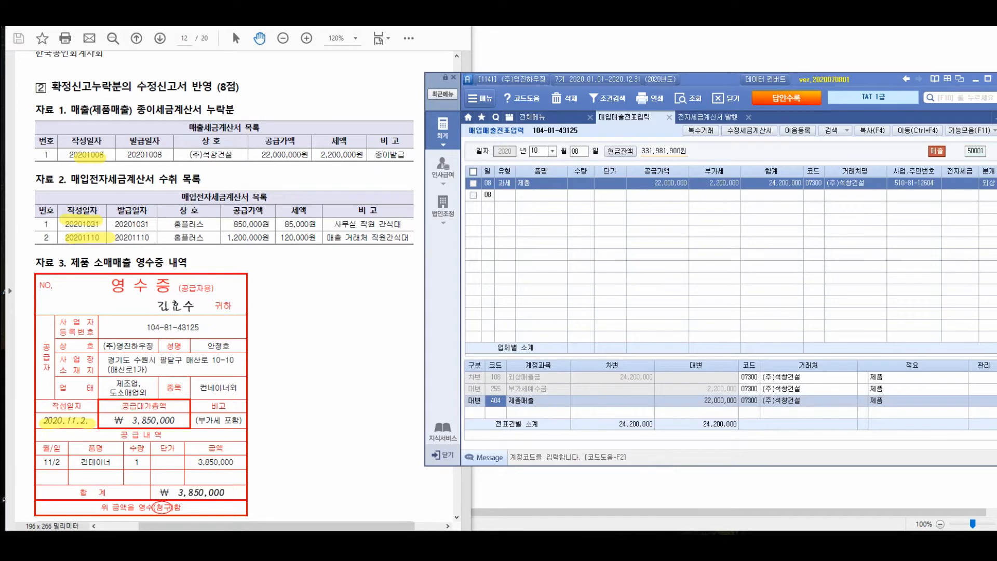
key("Return")
key("Return")
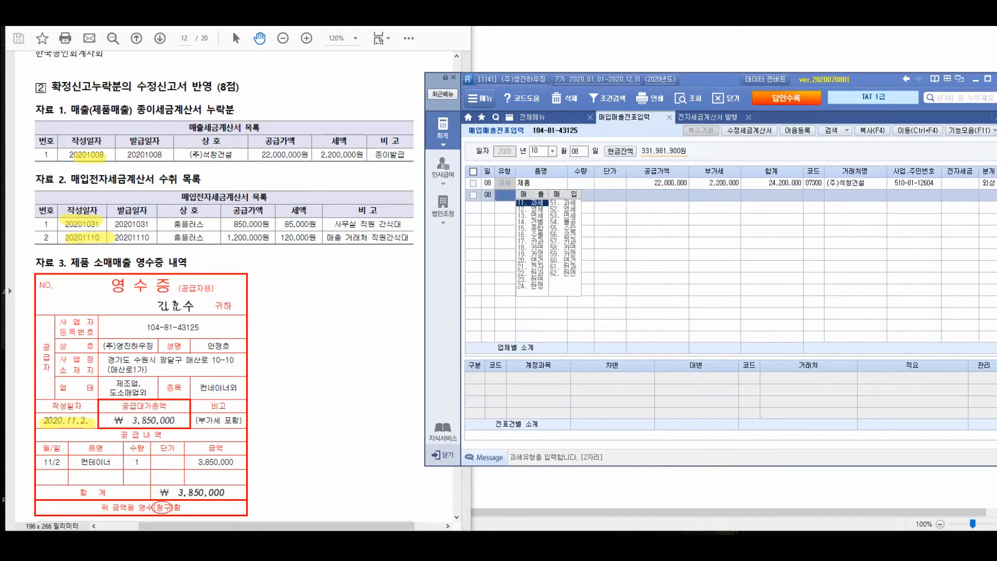
key("Escape")
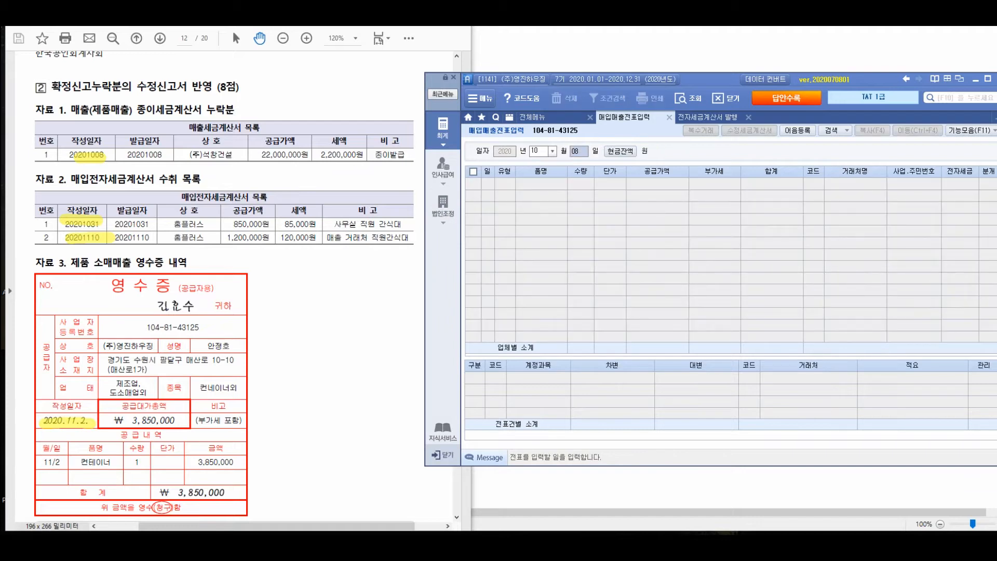
Change the day to October 31 and start a 51.과세 purchase entry
type("31")
key("Return")
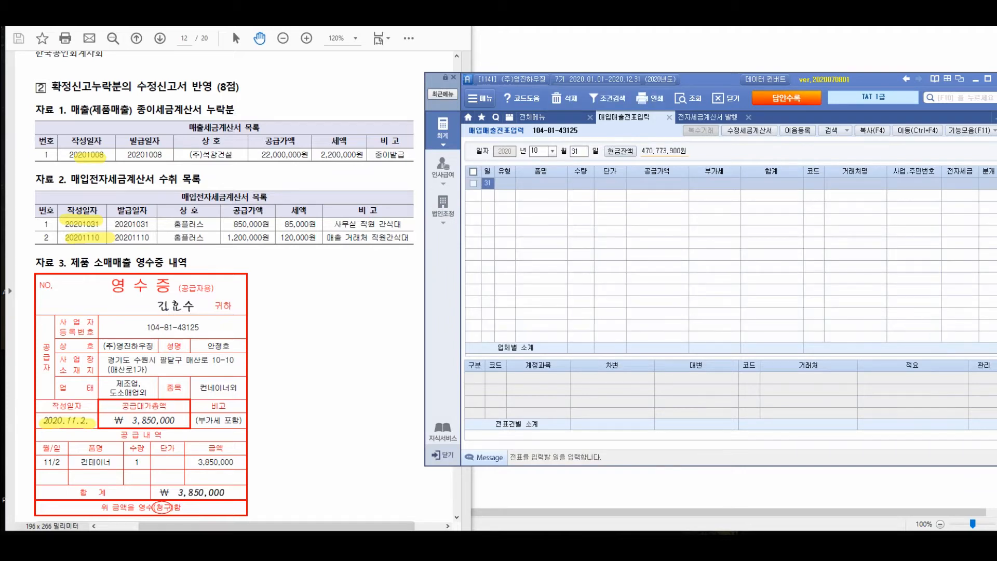
key("Return")
type("51")
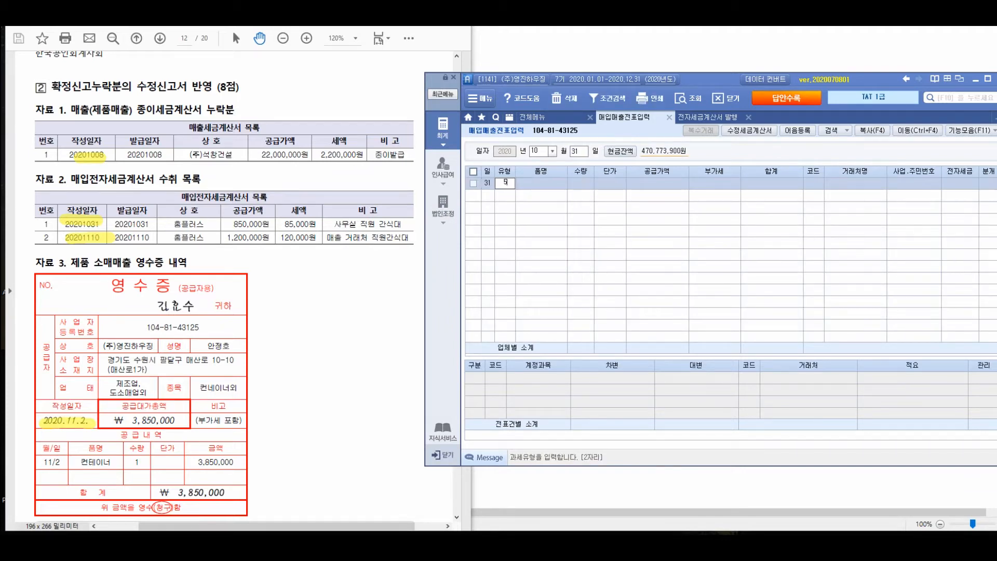
key("Return")
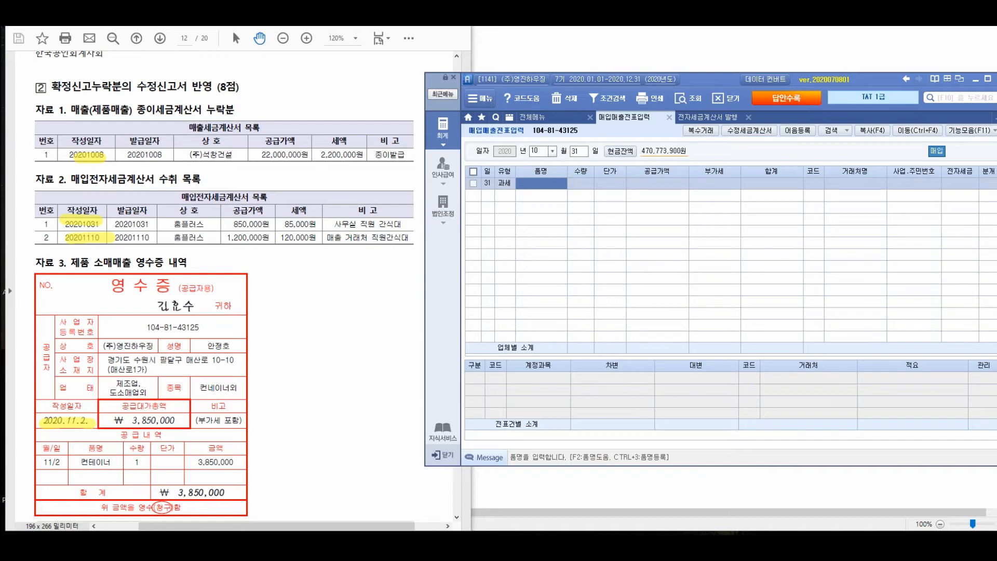
Enter 사무실 직원 간식대 as the item name and leave quantity and unit price blank
type("가")
key("BackSpace")
key("BackSpace")
type("ㄱ")
key("BackSpace")
type("사무실 직원 간식대")
key("Return")
key("Return")
key("Return")
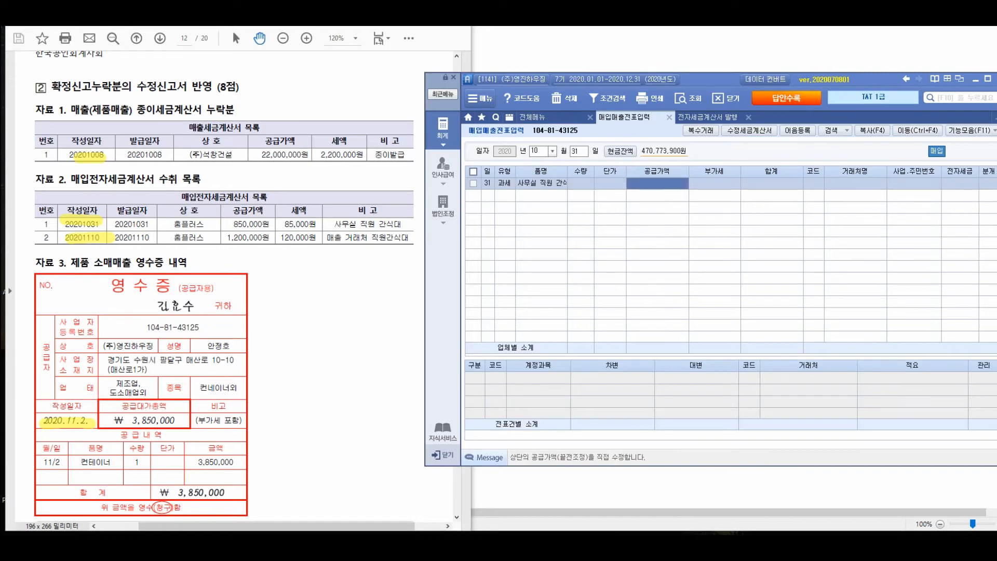
Enter a supply amount of 850,000 and set the supplier to 홈플러스
type("8500000")
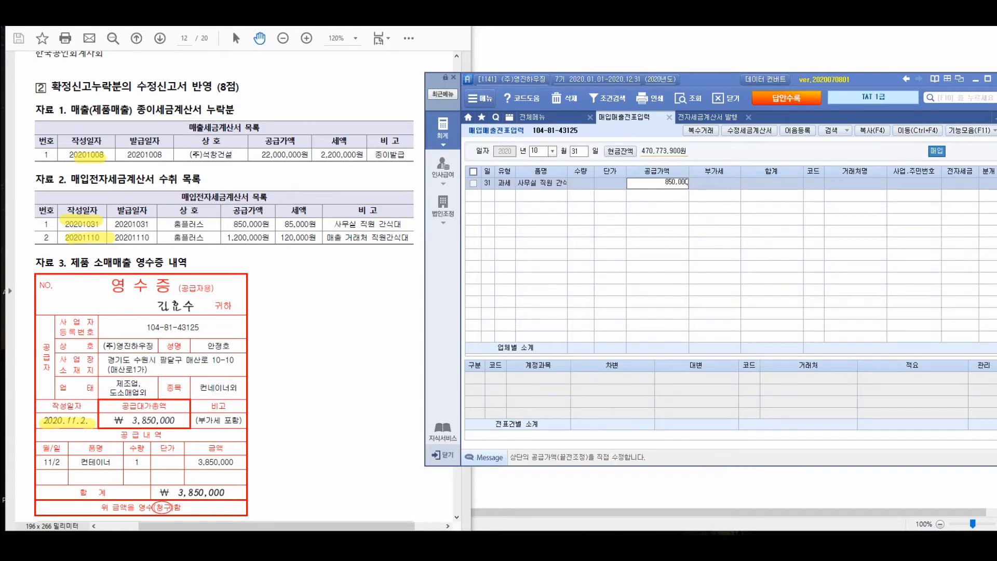
key("Return")
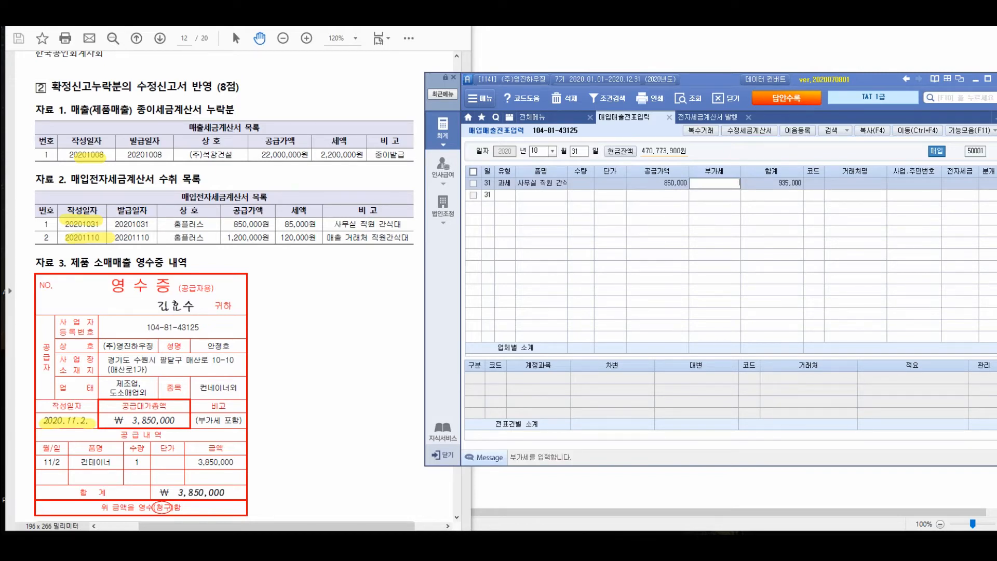
key("Return")
key("Return")
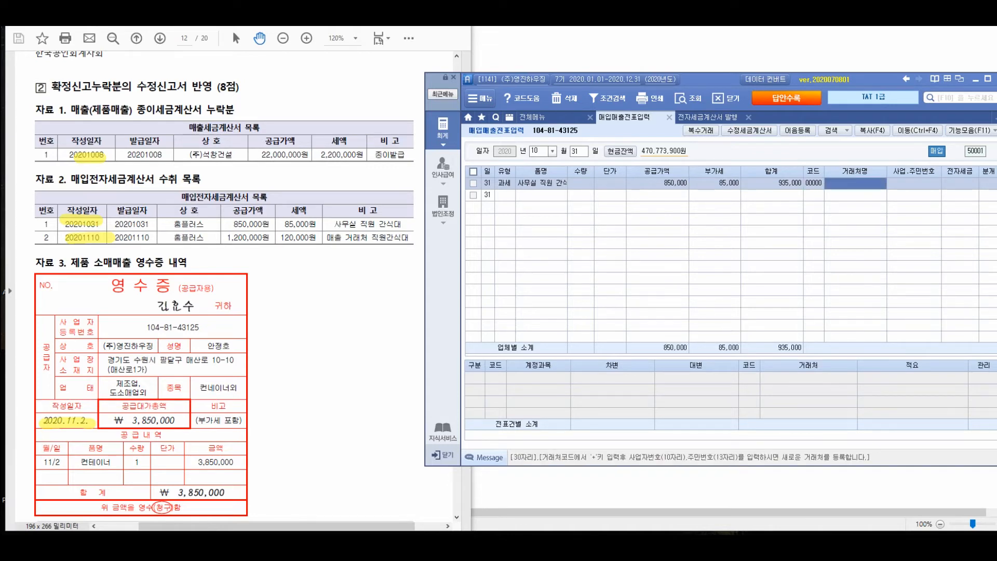
type("홈플러스")
key("Return")
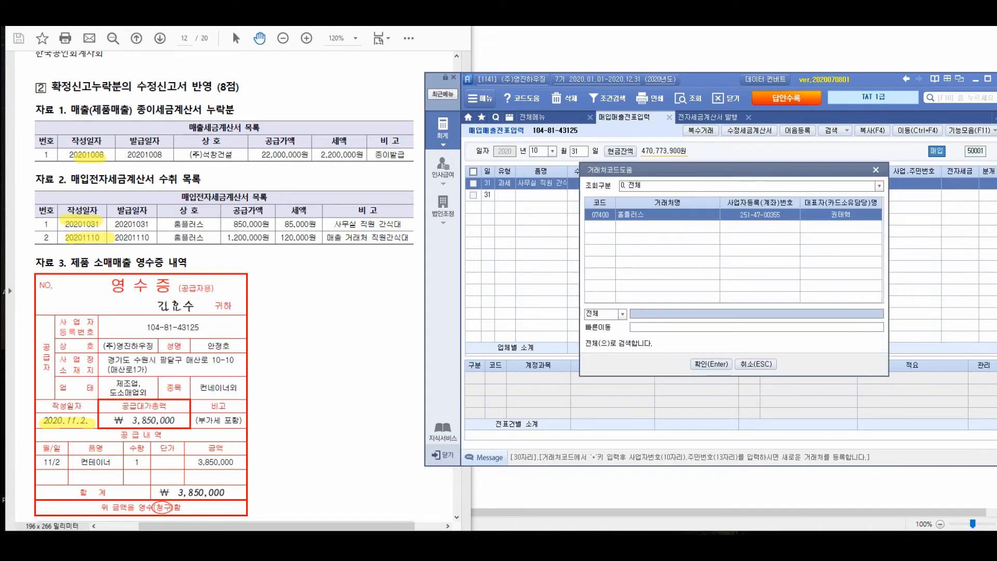
key("Return")
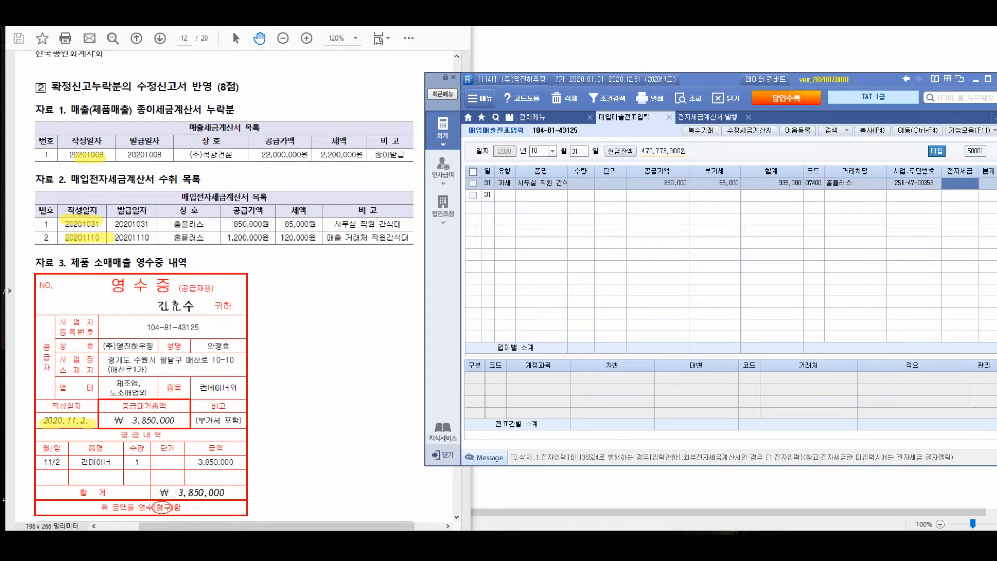
Mark the October 31 purchase as 전자입력 and choose 혼합 journalising
type("1")
key("Return")
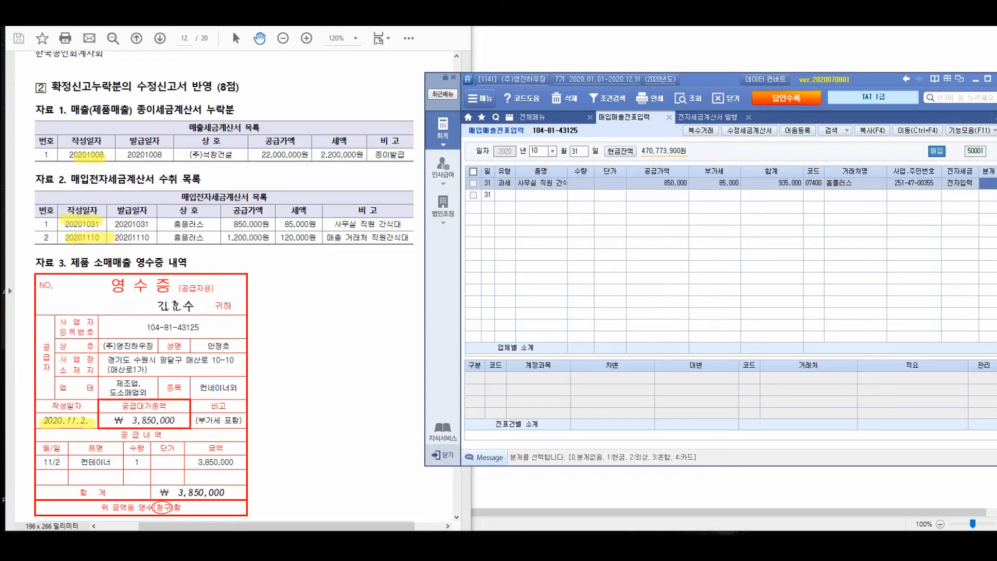
type("3")
key("Return")
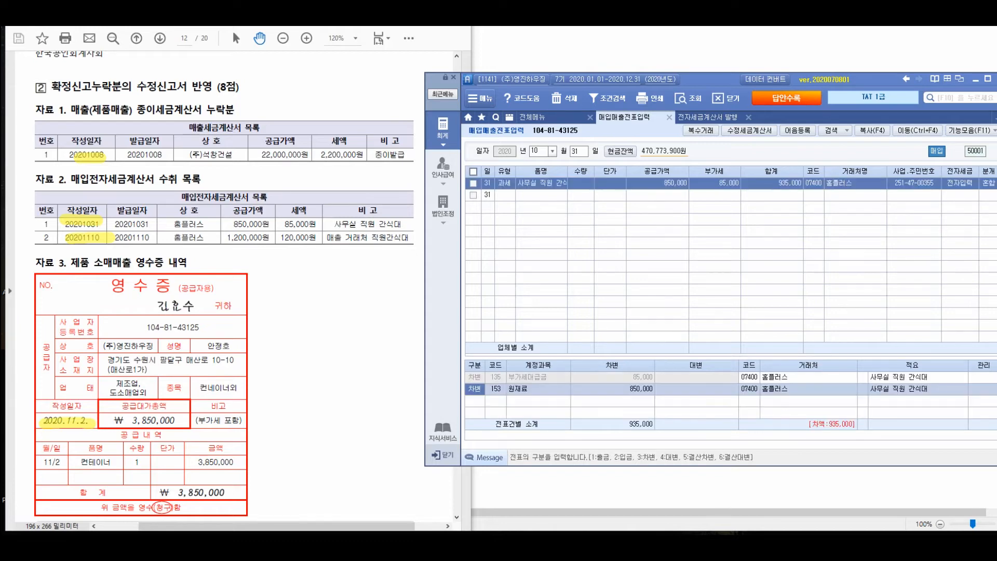
Replace the 원재료 debit account with 811 복리후생비, keeping its amount
type("811")
key("Return")
key("Return")
key("Return")
key("Return")
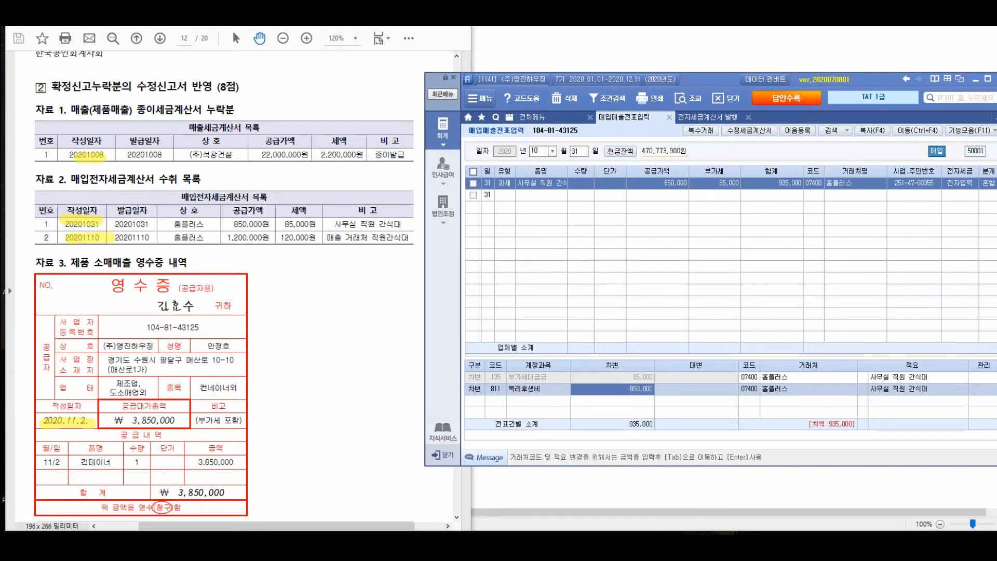
Add a credit line to 253 미지급금 for 935,000 and finish the October 31 entry
type("4")
key("Return")
type("253")
key("Return")
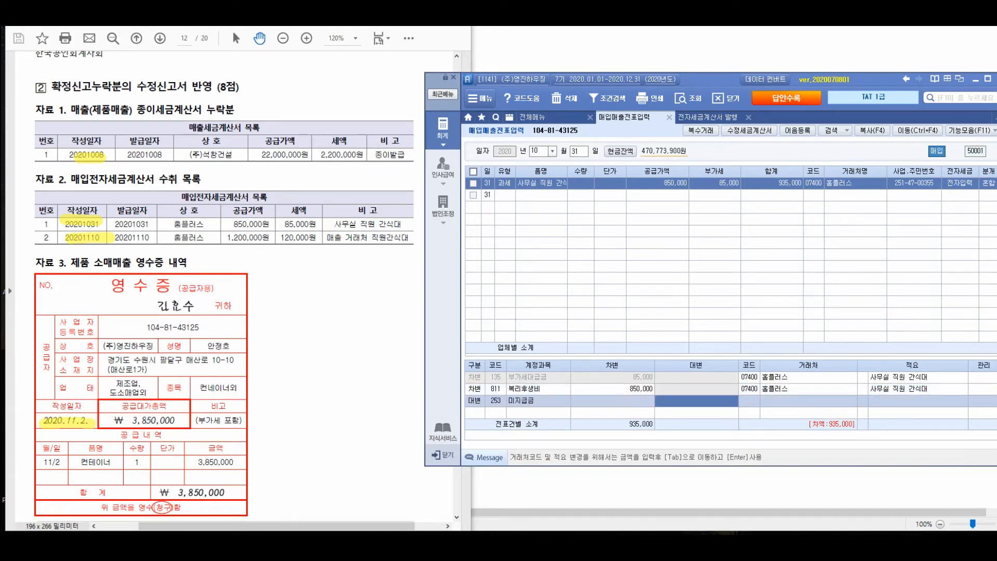
type("9350000")
key("Return")
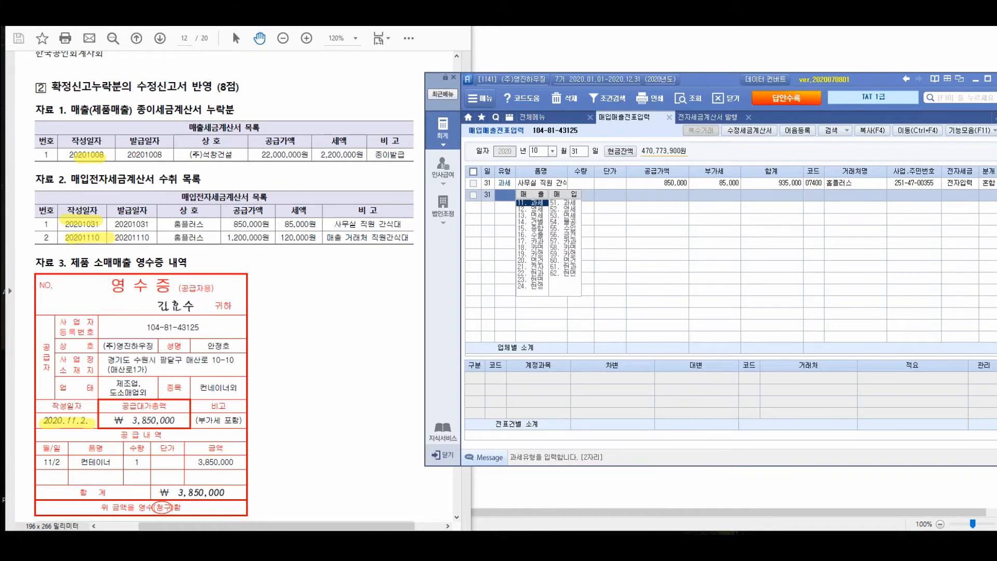
key("Escape")
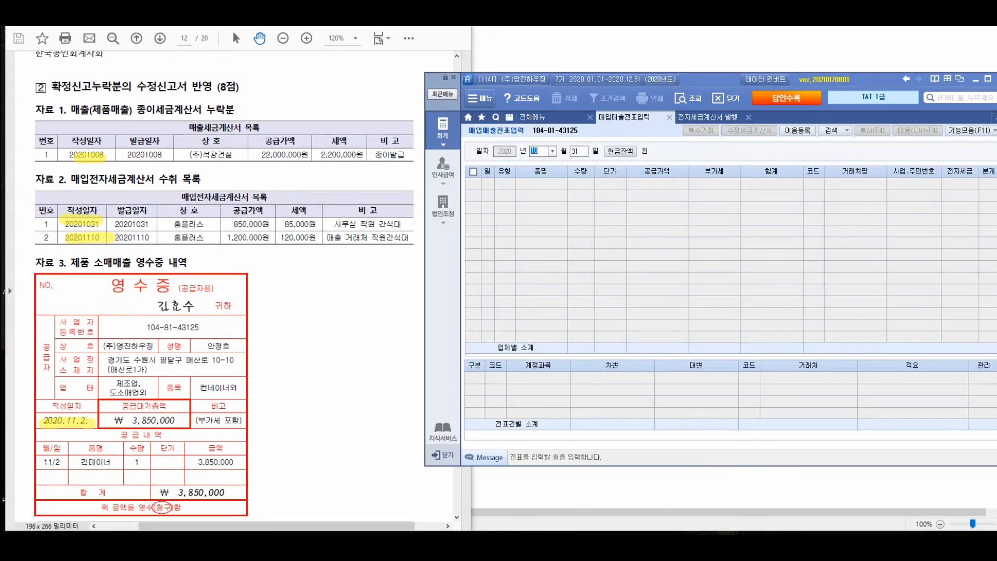
Change the voucher date to November 10 and begin a new entry line
type("11")
key("Return")
type("10")
key("Return")
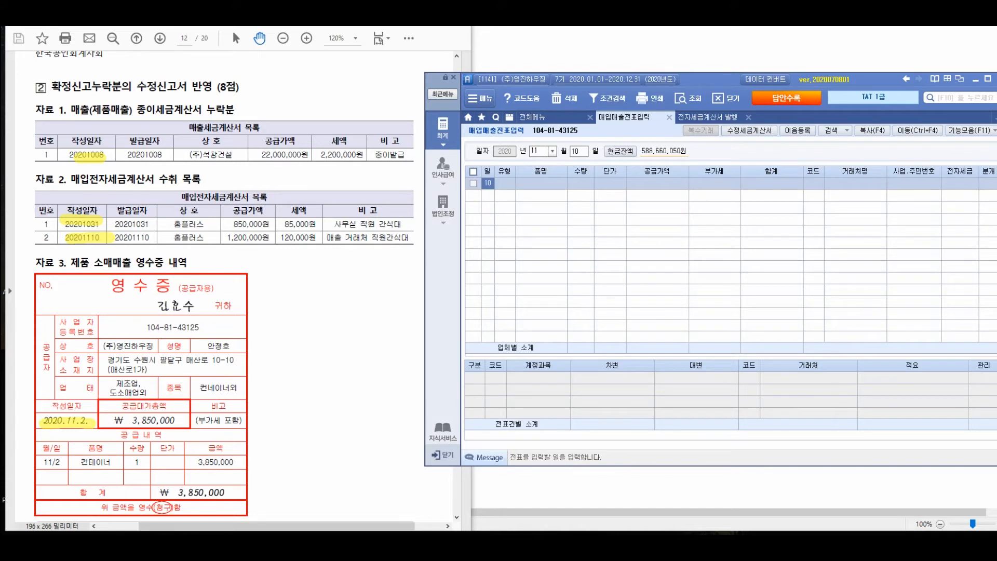
key("Return")
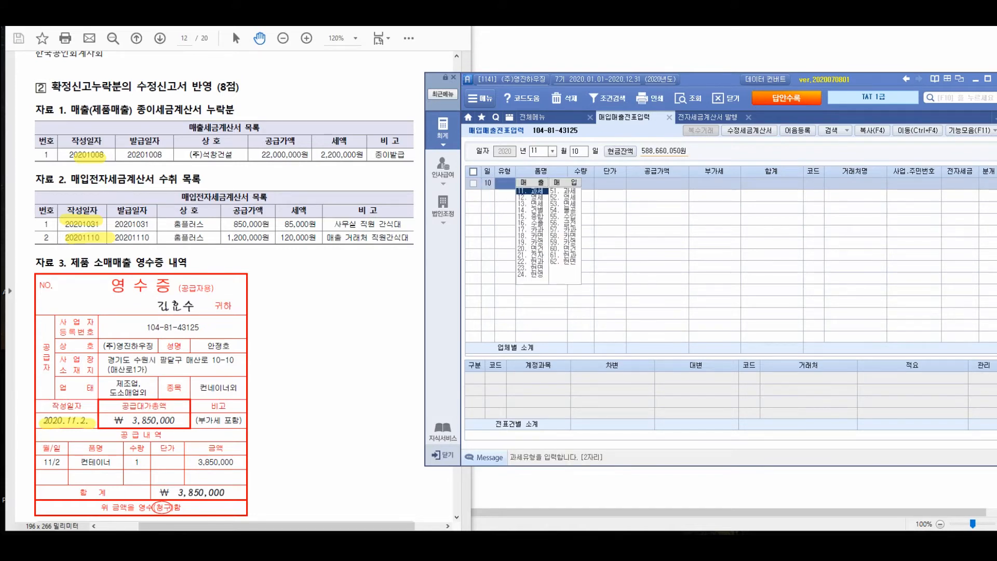
Set the November 10 entry's type to 54.불공 and select its 불공제사유
type("54")
key("Return")
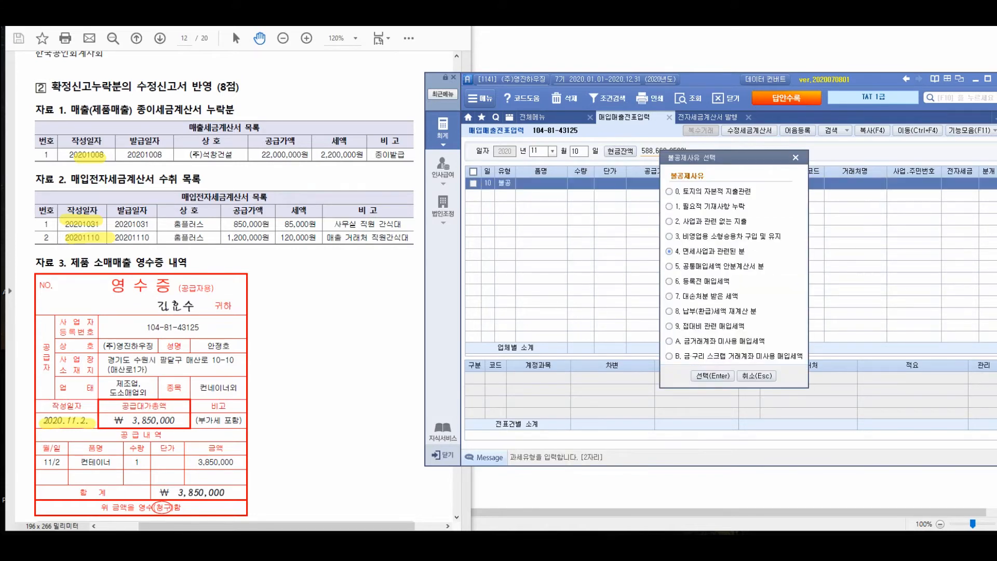
key("Down")
key("Down")
key("Down")
key("Down")
key("Down")
key("Down")
key("Up")
key("Return")
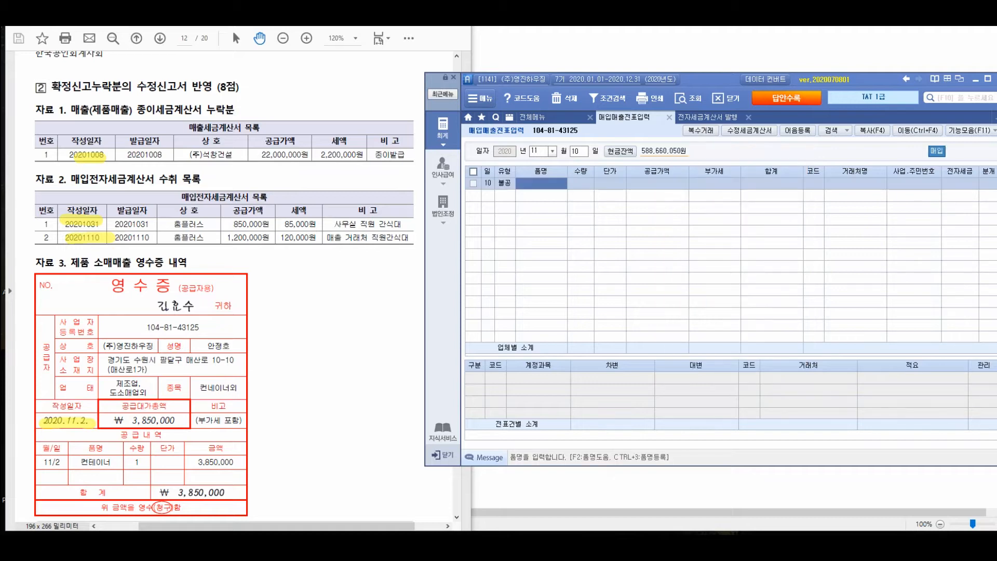
Enter 매출 거래처 직원간식대 as the item name, leaving quantity and unit price blank
type("ㅋ")
type("매출 거래처 직")
type("원간식대")
key("Return")
key("Return")
key("Return")
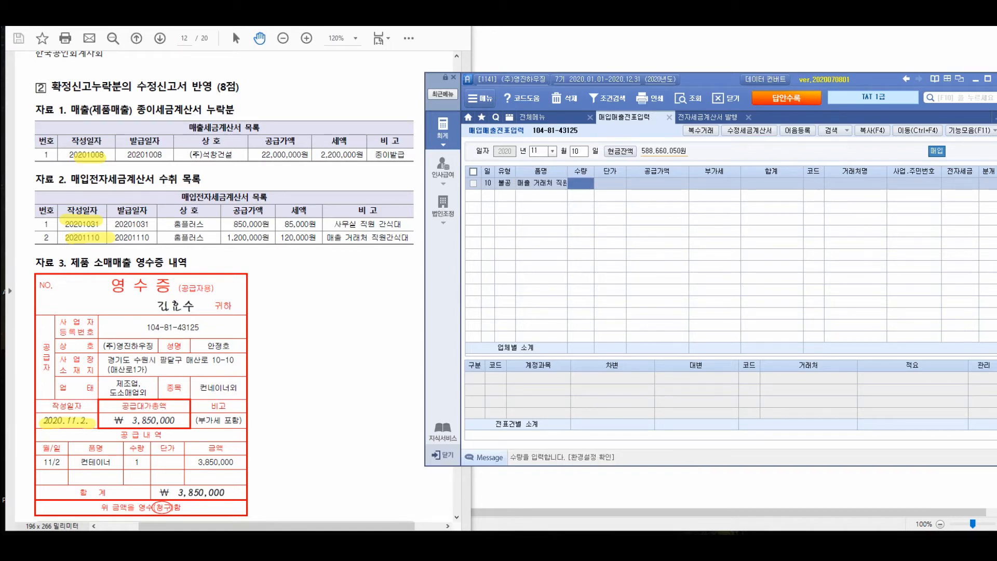
Enter a supply amount of 1,200,000 for the November 10 purchase and set its supplier to 홈플러스
type("1200000")
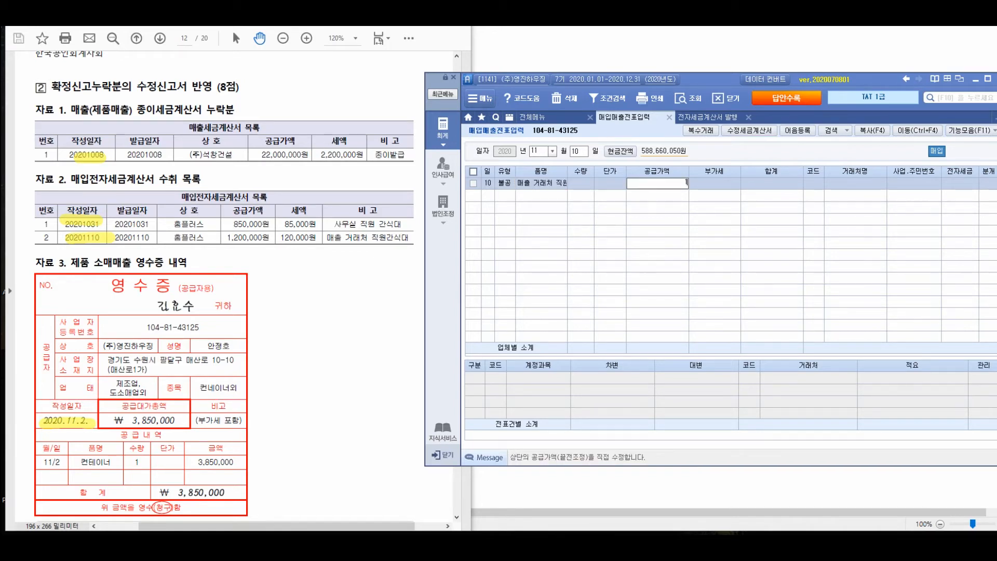
key("Return")
key("Return")
key("Return")
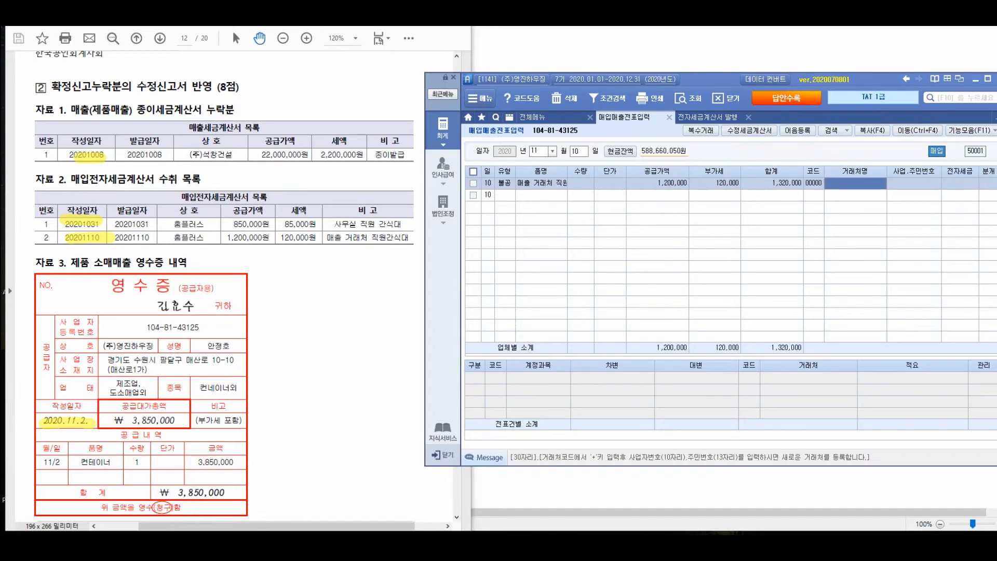
type("홈플러스")
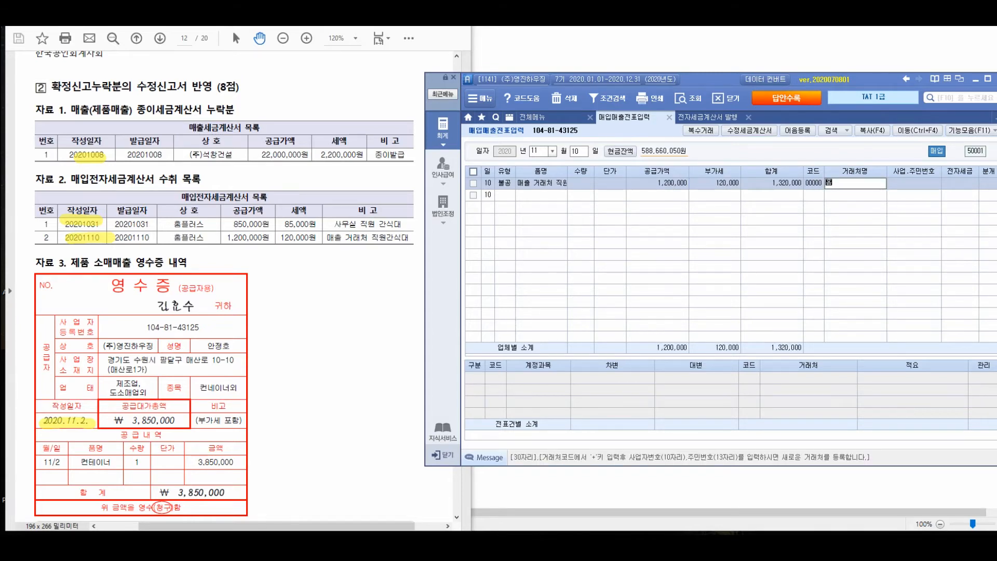
key("Return")
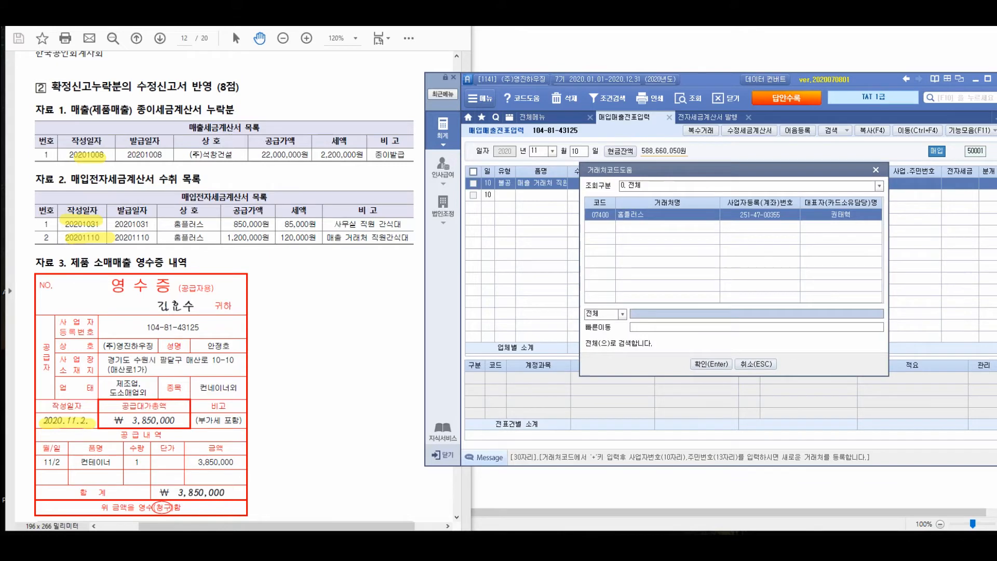
key("Return")
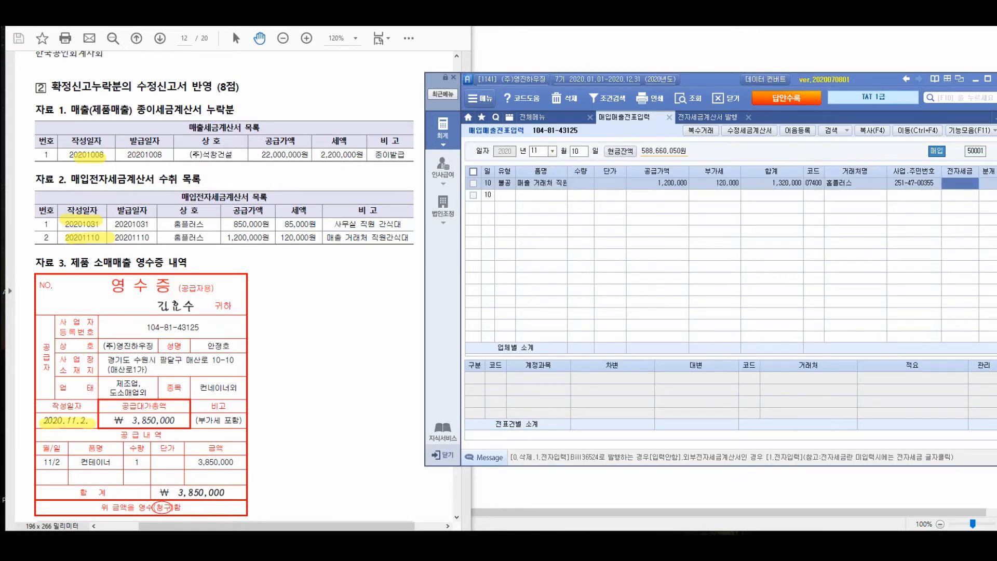
Mark the November 10 purchase as 전자입력 and set its journal type to 혼합
key("1")
key("Return")
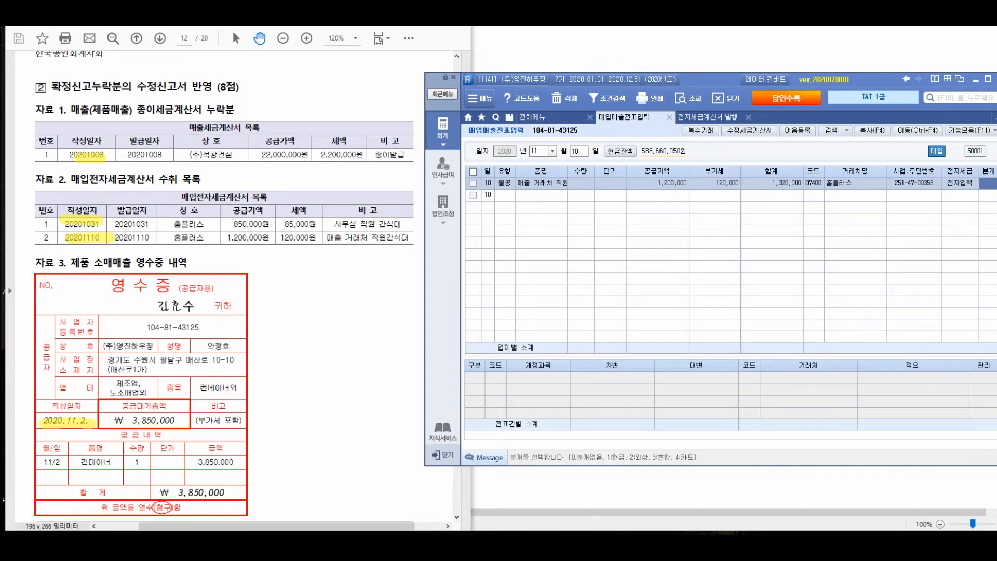
key("3")
key("Return")
Set the November 10 entry's debit account to 813 접대비 and credit 1,320,000 to 253 미지급금
key("Return")
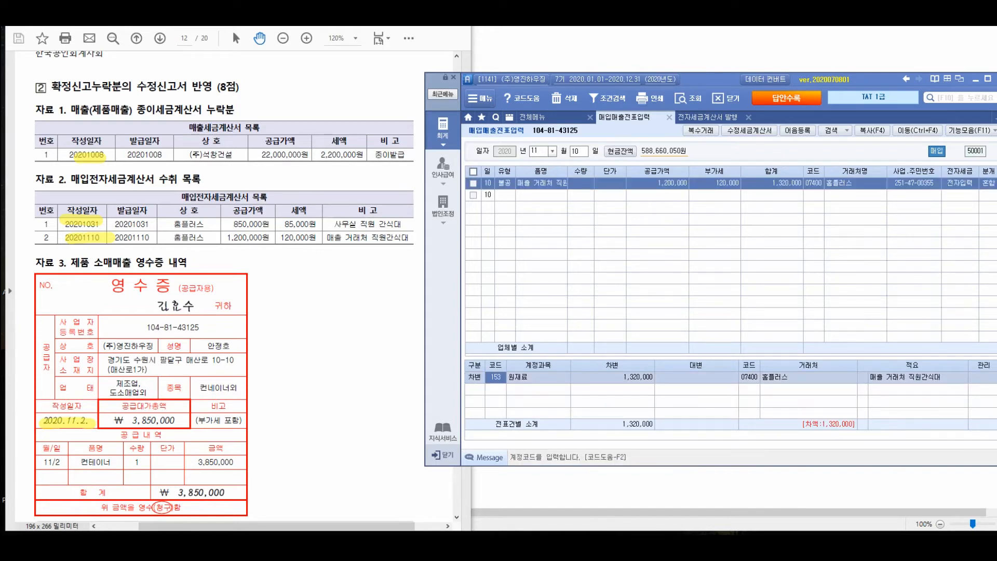
type("813")
key("Return")
key("Return")
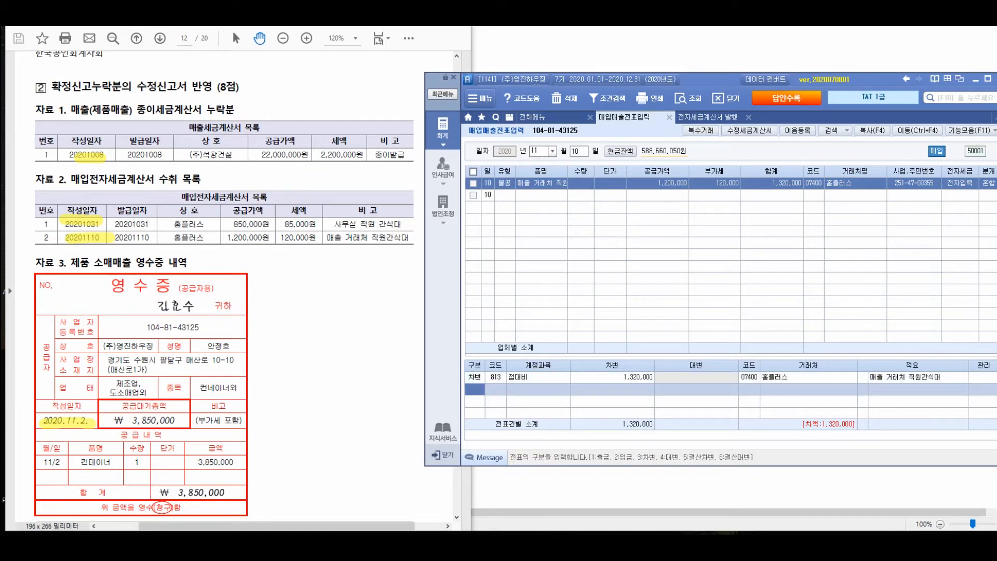
type("4")
key("Return")
type("253")
key("Return")
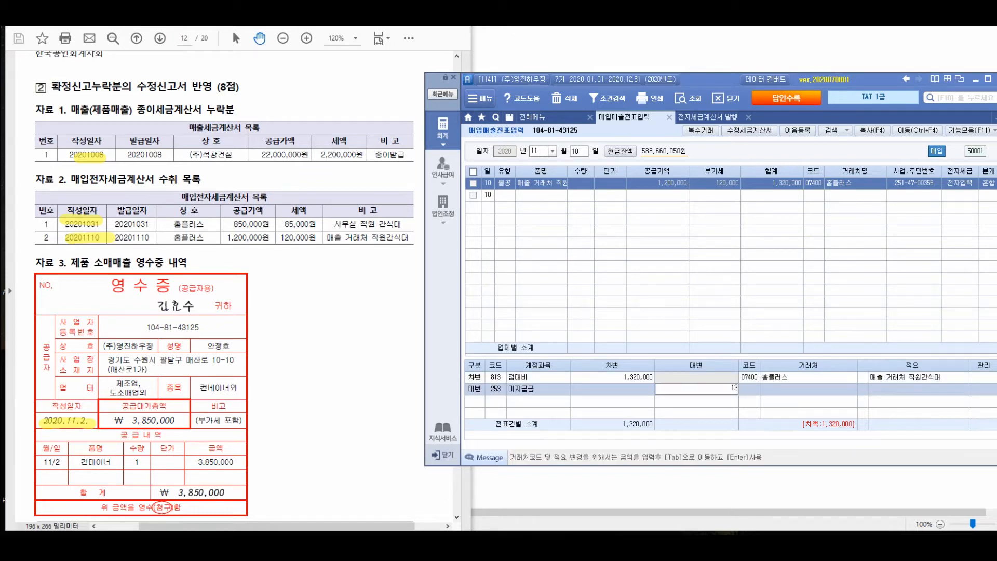
key("Return")
left_click(610, 184)
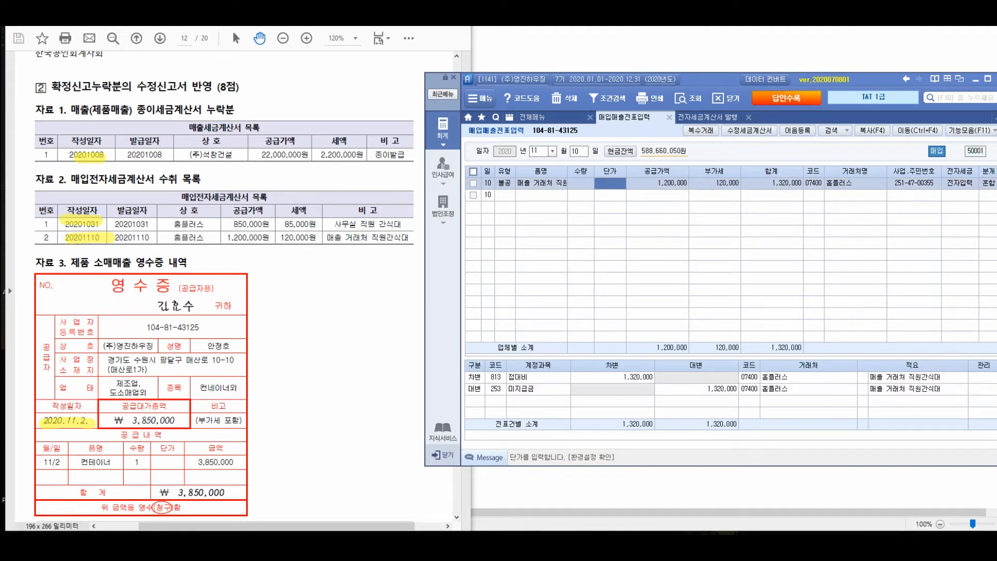
Change the voucher date to November 2 and set the new entry's type to 14.건별
left_click(538, 151)
type("11")
key("Return")
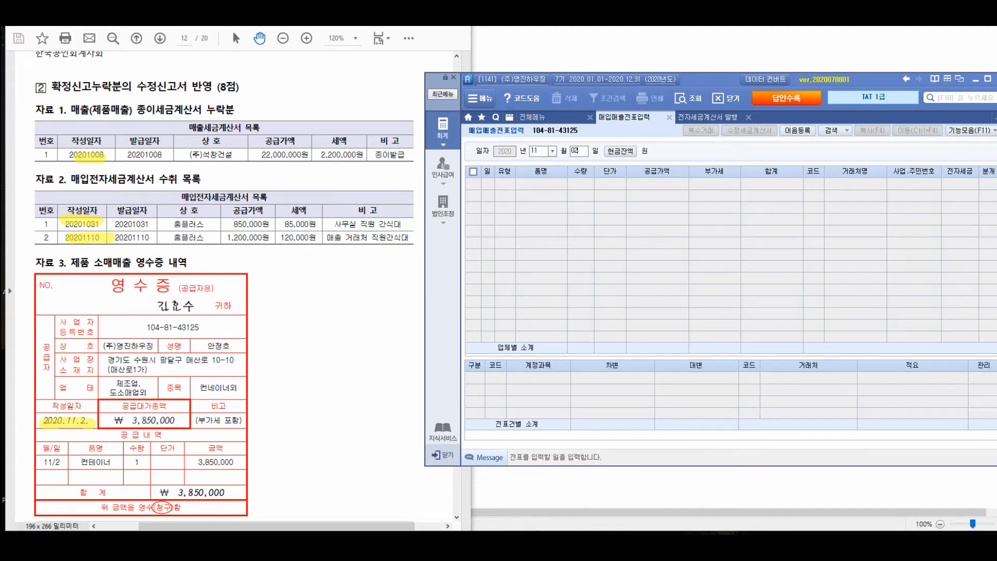
type("2")
key("Return")
key("Return")
type("14")
key("Return")
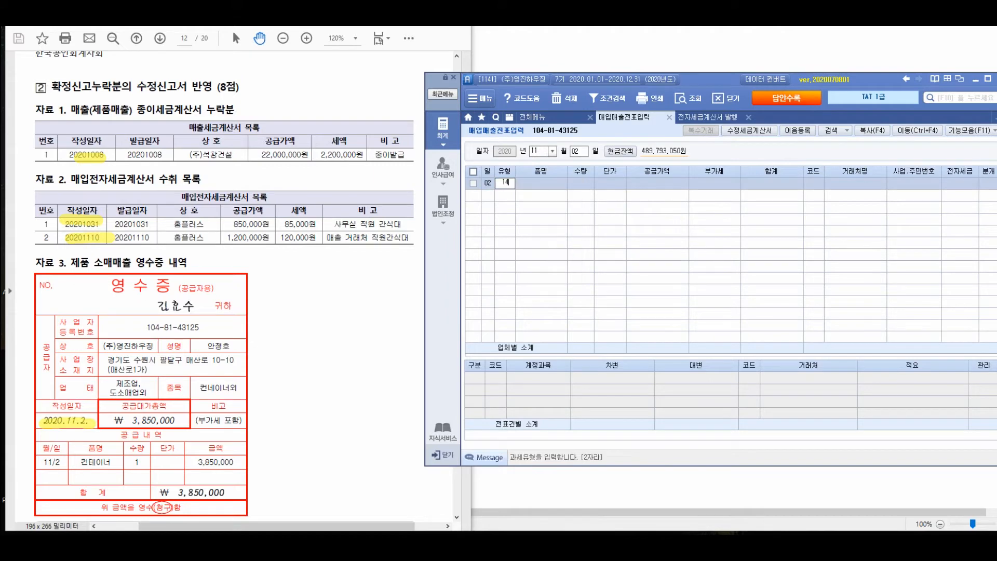
Enter 컨테이너 as the item name of the November 2 sale, leaving quantity and unit price blank
type("컨테이너")
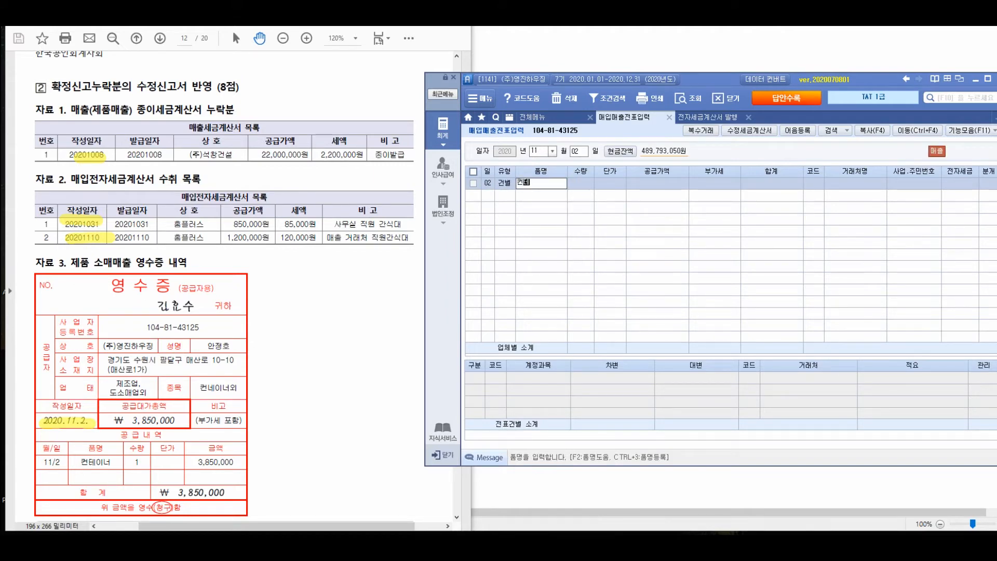
key("Return")
key("Return")
key("Return")
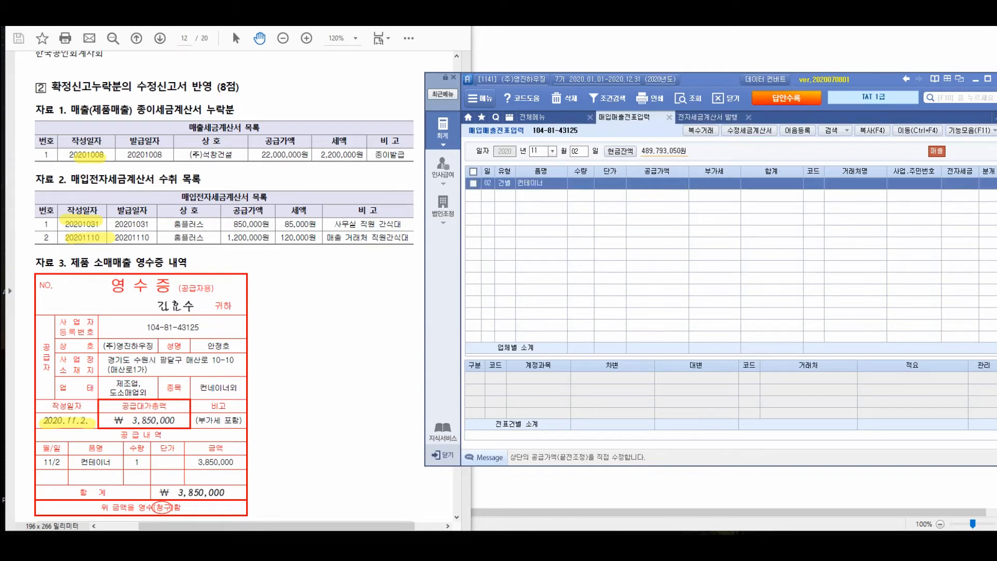
left_click_drag(260, 462, 231, 418)
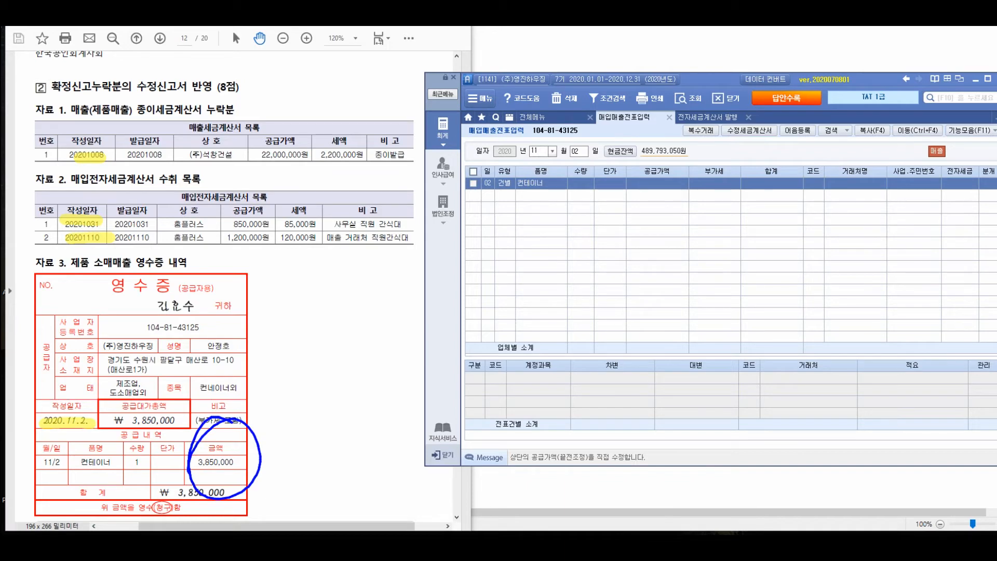
left_click_drag(255, 423, 331, 342)
left_click_drag(314, 294, 326, 332)
mouse_move(370, 294)
left_mouse_down()
mouse_move(412, 300)
mouse_move(418, 319)
left_mouse_up()
left_click_drag(426, 304, 462, 305)
left_click_drag(529, 282, 513, 312)
left_click_drag(500, 296, 536, 316)
mouse_move(560, 269)
left_mouse_down()
mouse_move(560, 310)
mouse_move(621, 281)
left_mouse_up()
left_click_drag(657, 254, 628, 340)
left_click_drag(665, 289, 666, 324)
mouse_move(683, 289)
left_mouse_down()
mouse_move(686, 327)
mouse_move(701, 296)
left_mouse_up()
left_click_drag(551, 367, 569, 364)
mouse_move(549, 386)
left_mouse_down()
mouse_move(575, 380)
mouse_move(598, 390)
left_mouse_up()
left_click_drag(614, 384, 617, 386)
left_click_drag(630, 342, 637, 385)
mouse_move(646, 358)
left_mouse_down()
mouse_move(727, 358)
mouse_move(773, 343)
mouse_move(794, 371)
left_mouse_up()
mouse_move(814, 332)
left_mouse_down()
mouse_move(829, 338)
mouse_move(834, 370)
left_mouse_up()
mouse_move(841, 335)
left_mouse_down()
mouse_move(870, 370)
mouse_move(878, 360)
left_mouse_up()
mouse_move(882, 332)
left_mouse_down()
mouse_move(901, 355)
mouse_move(919, 348)
left_mouse_up()
mouse_move(916, 331)
left_mouse_down()
mouse_move(930, 362)
mouse_move(920, 377)
left_mouse_up()
mouse_move(669, 244)
left_mouse_down()
mouse_move(675, 311)
mouse_move(729, 270)
left_mouse_up()
mouse_move(711, 104)
left_mouse_down()
mouse_move(698, 203)
mouse_move(674, 190)
left_mouse_up()
mouse_move(760, 124)
left_mouse_down()
mouse_move(757, 176)
mouse_move(773, 152)
left_mouse_up()
left_click_drag(791, 145, 836, 129)
mouse_move(836, 128)
left_mouse_down()
mouse_move(830, 159)
mouse_move(851, 174)
left_mouse_up()
mouse_move(846, 143)
left_mouse_down()
mouse_move(871, 134)
mouse_move(858, 172)
left_mouse_up()
left_click_drag(866, 156, 876, 170)
mouse_move(881, 162)
left_mouse_down()
mouse_move(902, 148)
mouse_move(913, 156)
left_mouse_up()
mouse_move(930, 136)
left_mouse_down()
mouse_move(934, 184)
mouse_move(907, 204)
left_mouse_up()
mouse_move(792, 196)
left_mouse_down()
mouse_move(788, 236)
mouse_move(806, 233)
left_mouse_up()
mouse_move(852, 193)
left_mouse_down()
mouse_move(866, 223)
mouse_move(889, 218)
mouse_move(905, 257)
left_mouse_up()
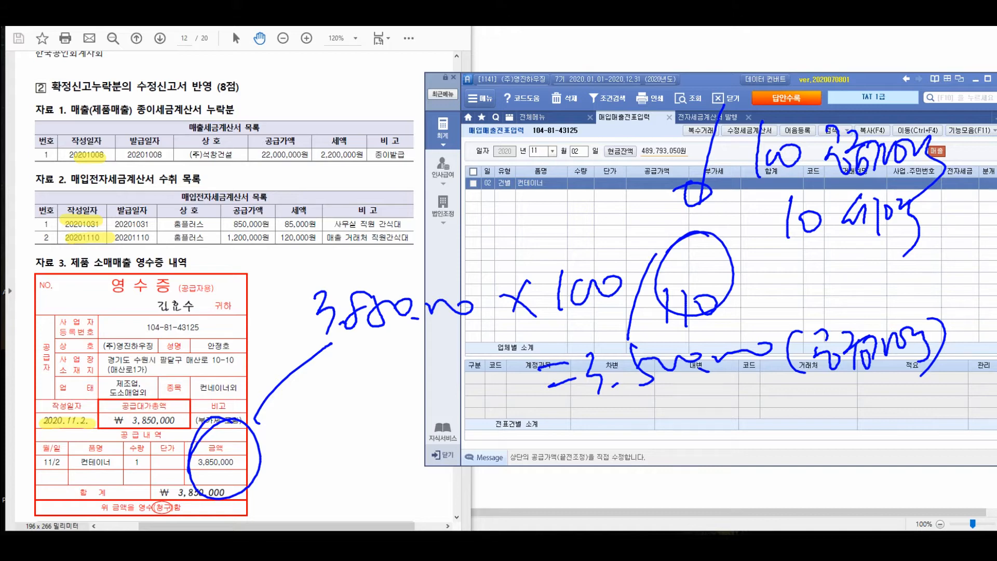
mouse_move(385, 429)
left_mouse_down()
mouse_move(357, 477)
mouse_move(394, 488)
left_mouse_up()
mouse_move(408, 441)
left_mouse_down()
mouse_move(400, 467)
mouse_move(425, 453)
left_mouse_up()
left_click_drag(427, 457, 437, 491)
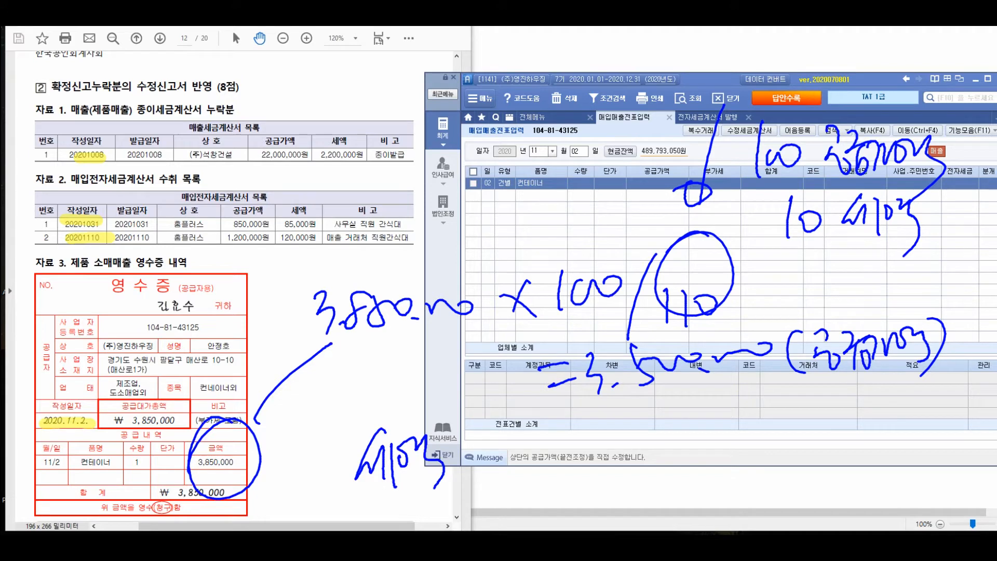
left_click_drag(592, 431, 601, 482)
left_click_drag(623, 442, 605, 475)
mouse_move(626, 447)
left_mouse_down()
mouse_move(648, 450)
mouse_move(649, 474)
left_mouse_up()
mouse_move(661, 452)
left_mouse_down()
mouse_move(666, 465)
mouse_move(720, 442)
left_mouse_up()
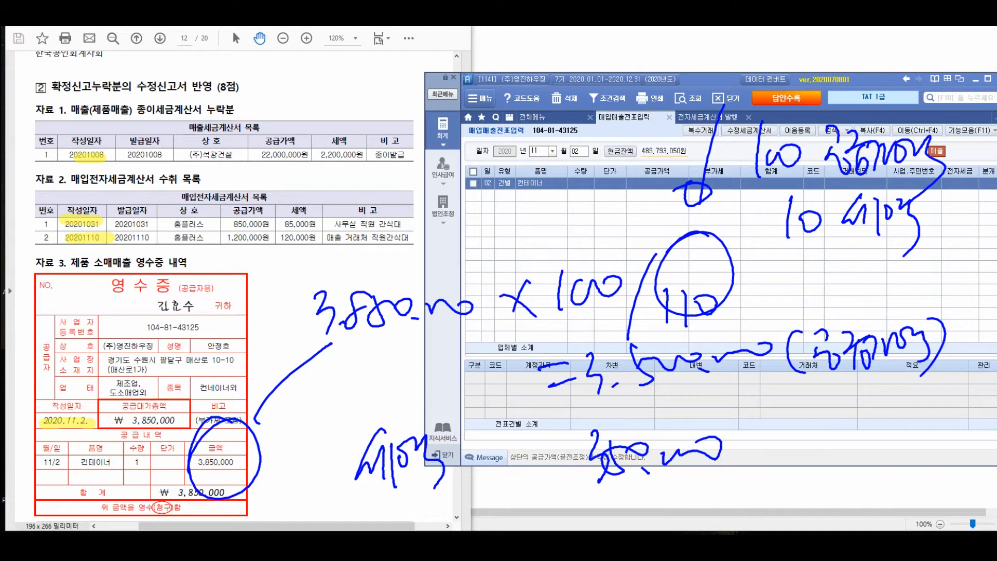
key("Escape")
Set the November 2 sale's supply amount to 3,500,000 and its VAT to 350,000
left_click(657, 183)
type("3500000")
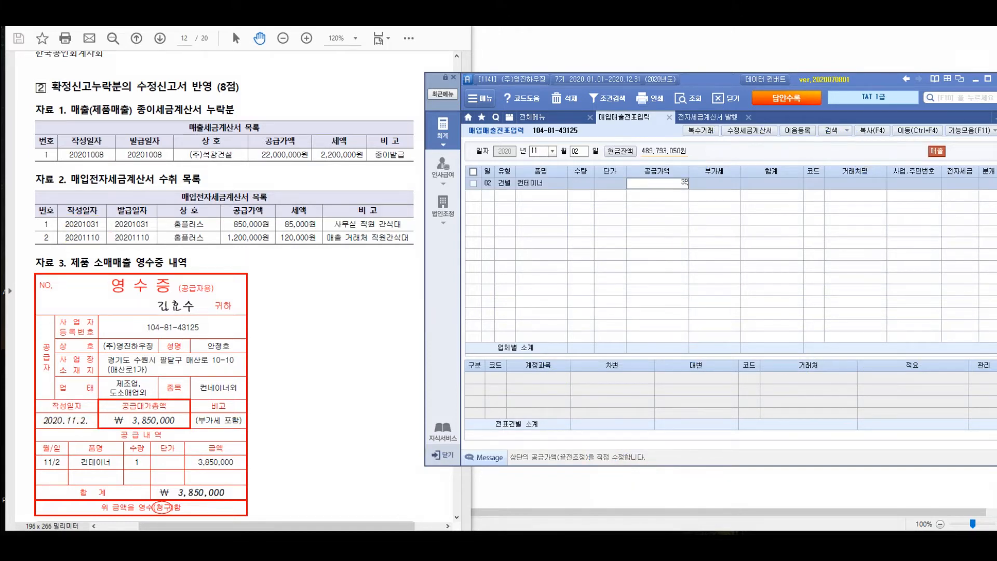
key("Return")
key("Escape")
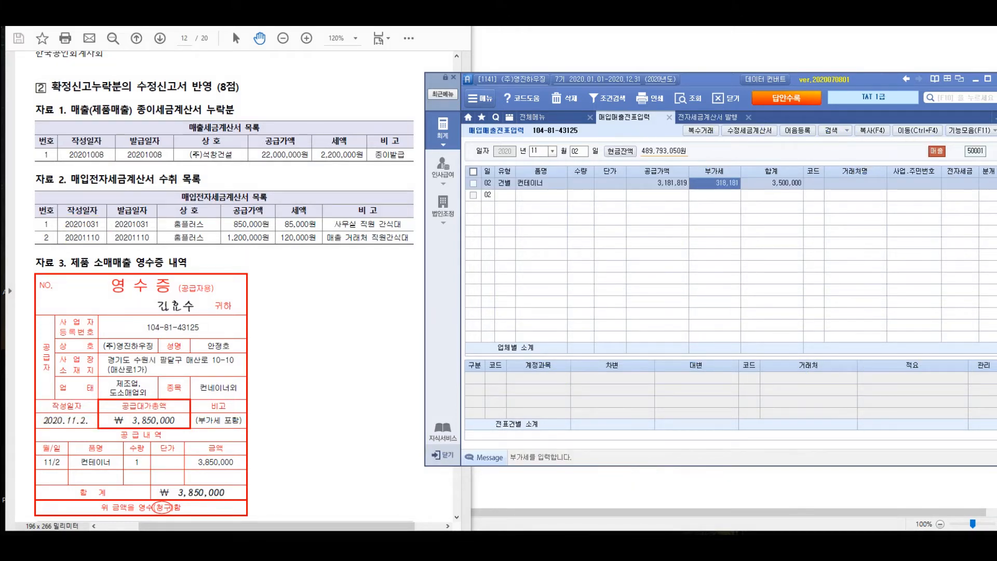
key("Left")
type("3500000")
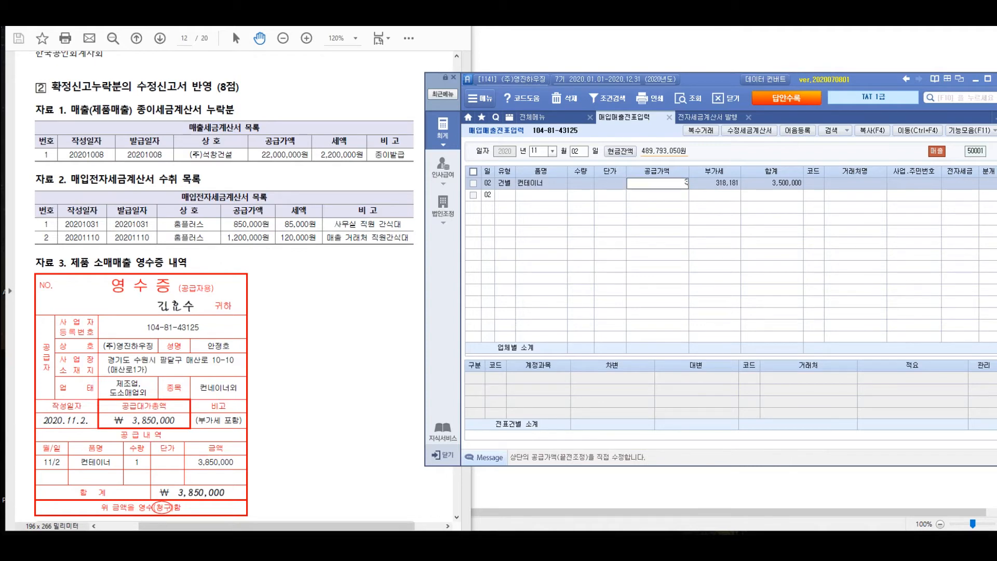
key("Return")
type("350,000")
key("Return")
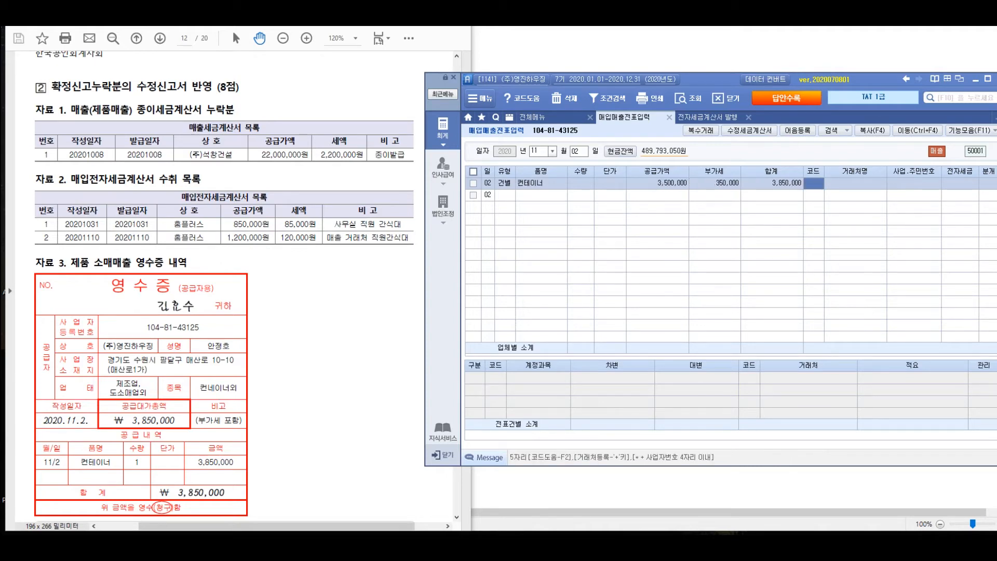
Set the sale's customer to the individual named on the receipt and leave 전자세금 blank
key("Return")
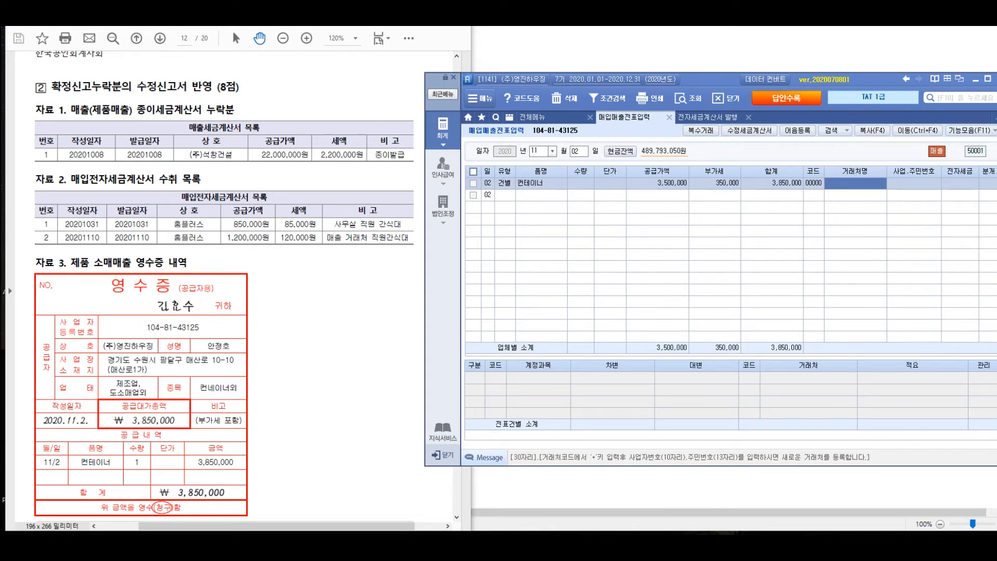
type("김효수")
key("Return")
key("Return")
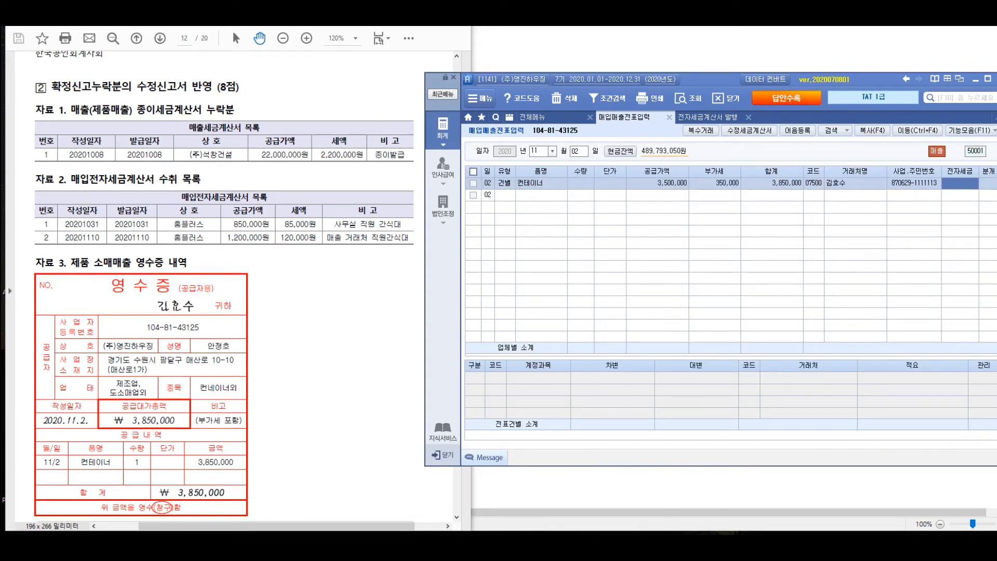
Set the November 2 sale's journal type to 외상 and accept 404 제품매출 as the credit account for 3,500,000
key("Return")
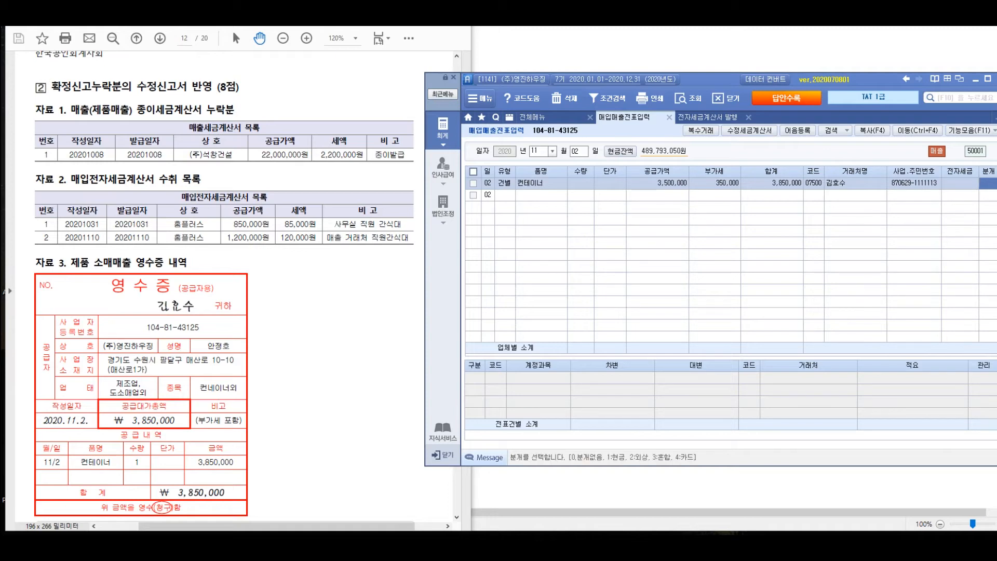
type("2")
key("Return")
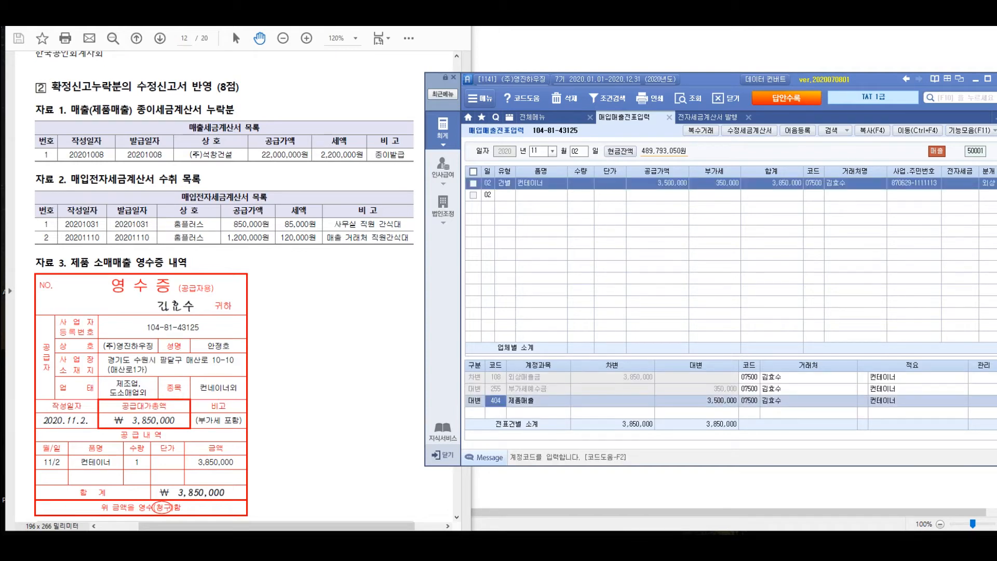
key("Return")
key("Return")
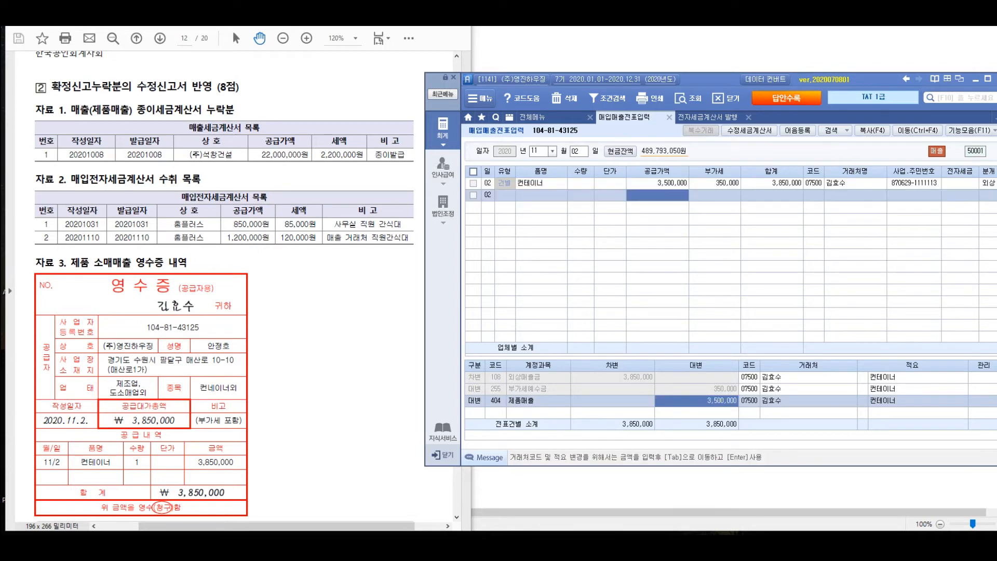
left_click(658, 182)
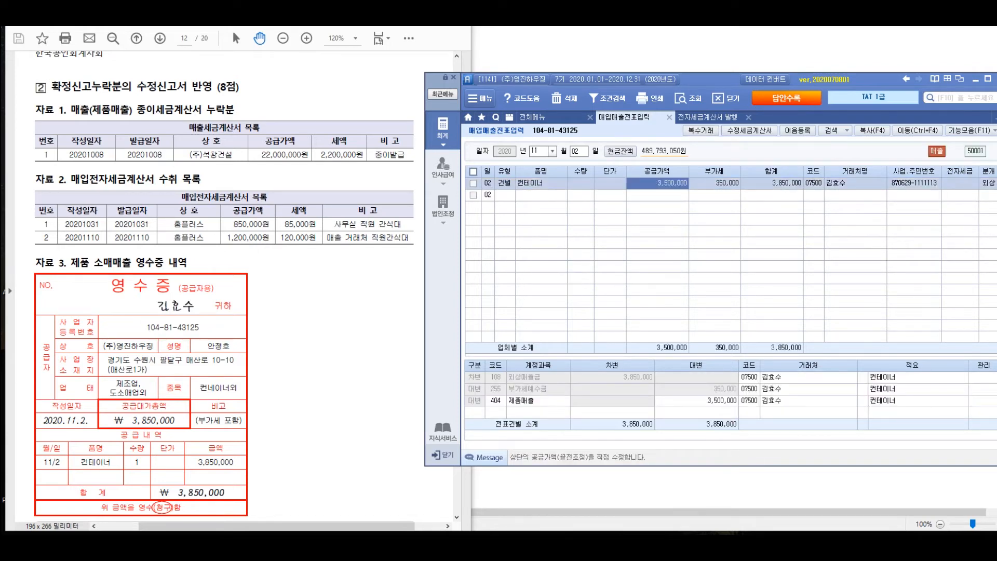
Consult the amended-return instructions in the problem PDF, close 전자세금계산서 발행 and open 부가가치세신고서
key("alt+Tab")
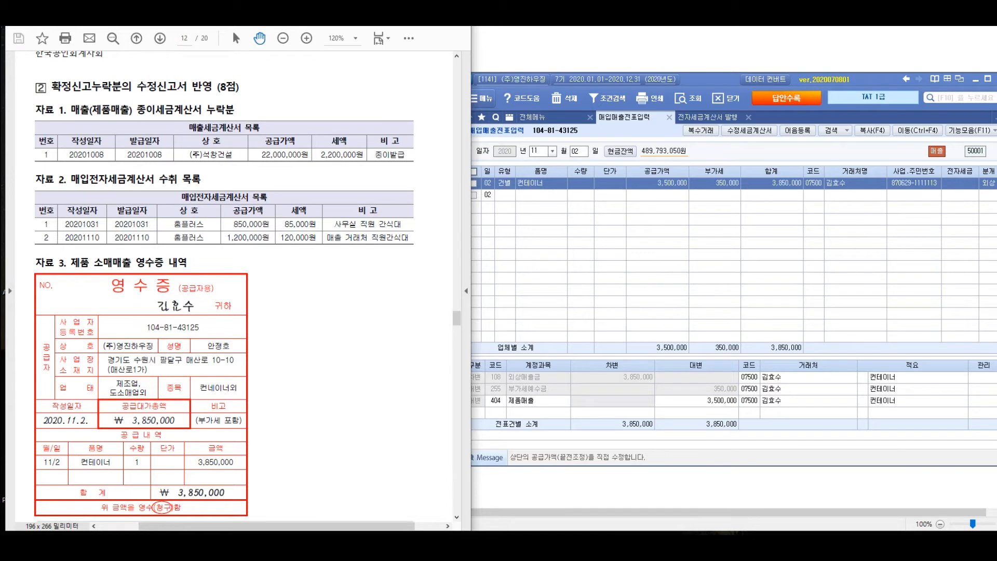
scroll(228, 280, "down", 5)
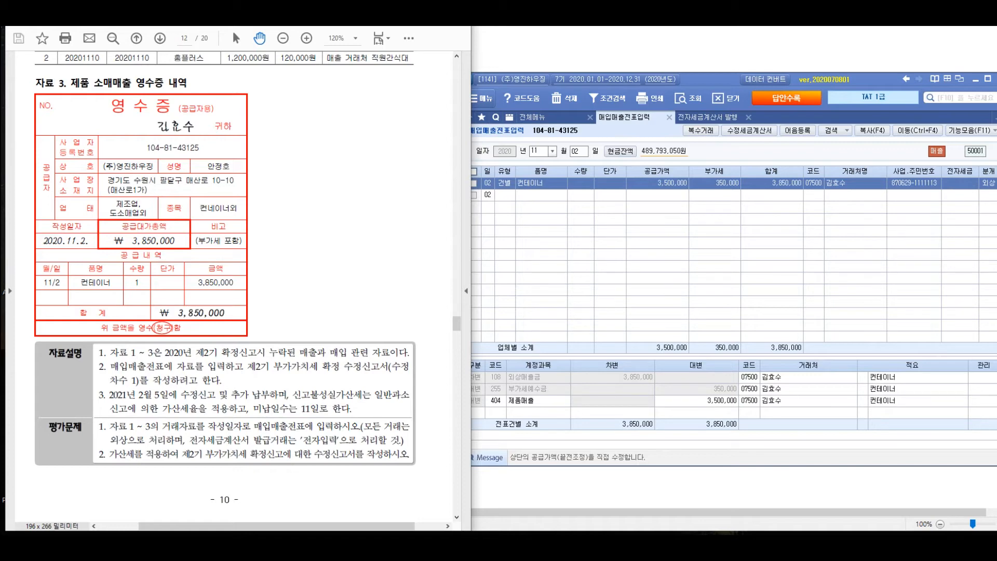
left_click(748, 117)
left_click(540, 117)
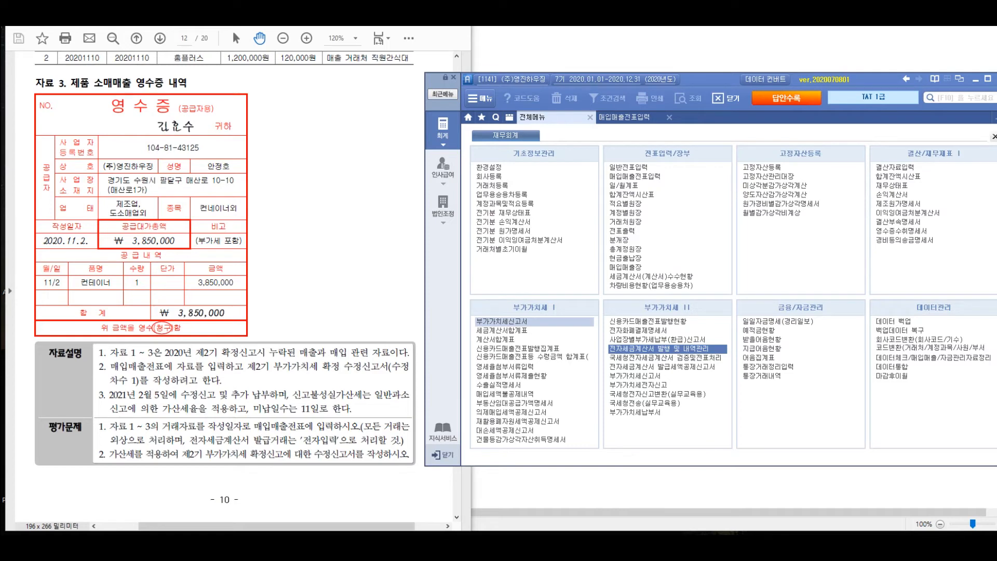
left_click(502, 321)
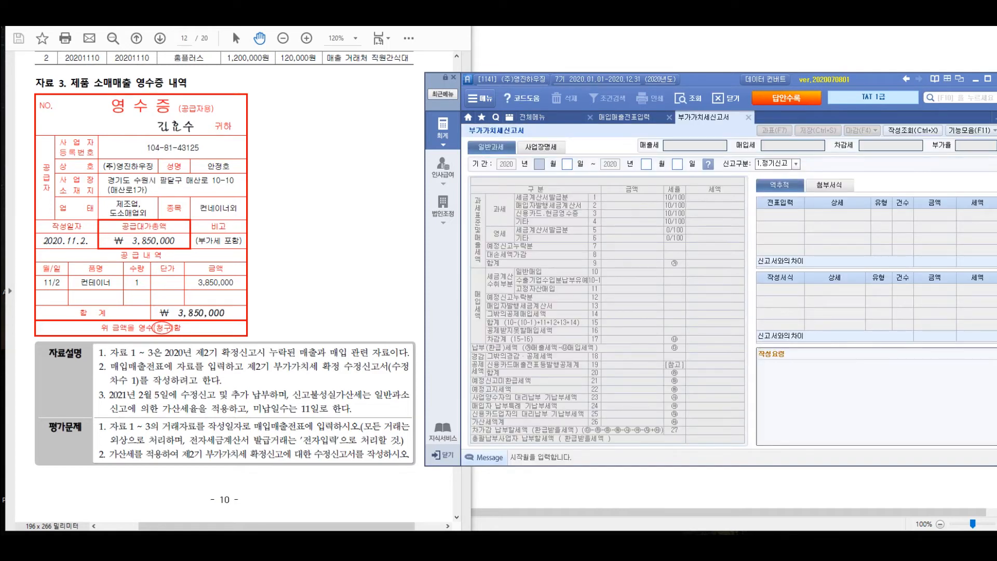
Load the saved 정기신고 VAT return for the period October 1 to December 31, 2020
type("10011231")
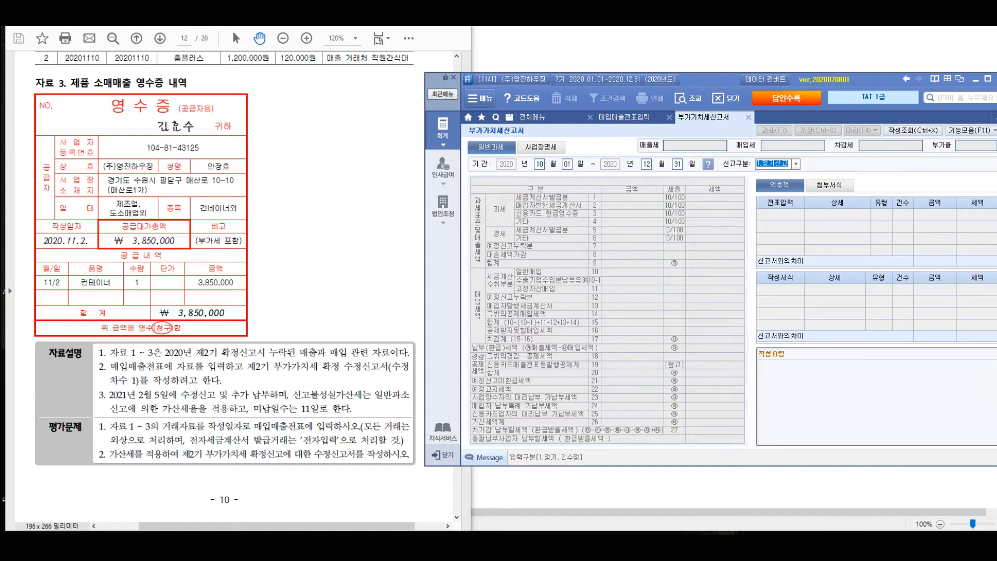
key("Return")
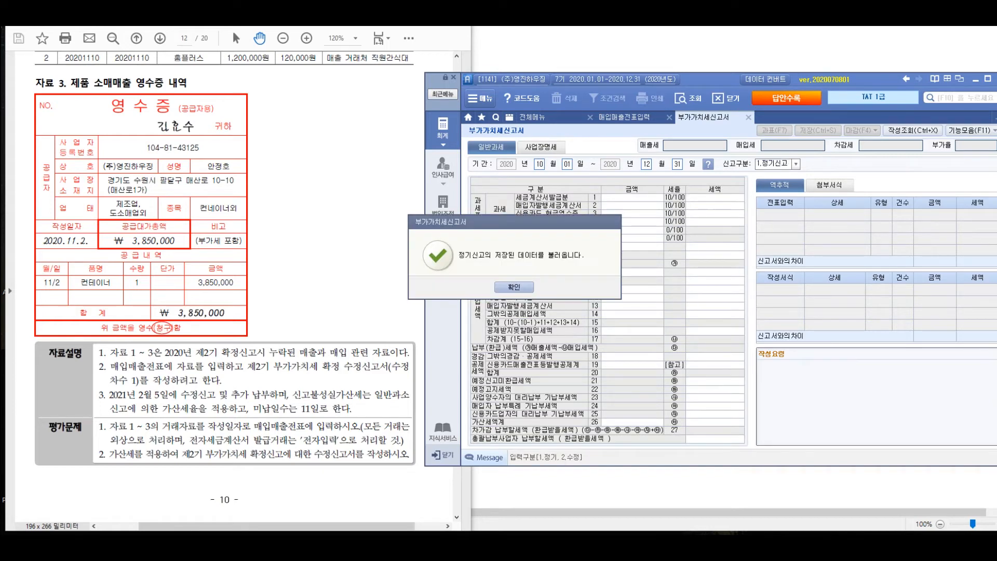
key("Return")
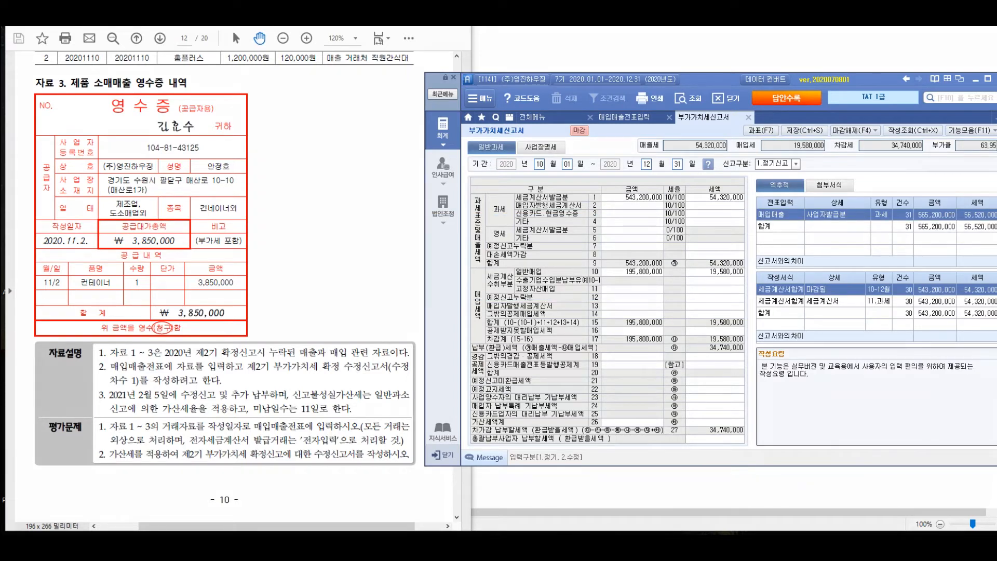
left_click_drag(758, 172, 612, 386)
left_click_drag(607, 244, 750, 352)
mouse_move(780, 119)
left_mouse_down()
mouse_move(818, 105)
mouse_move(768, 109)
mouse_move(735, 158)
left_mouse_up()
mouse_move(880, 158)
left_mouse_down()
mouse_move(889, 155)
mouse_move(867, 186)
left_mouse_up()
left_click_drag(851, 194, 892, 188)
left_click_drag(884, 190, 887, 222)
mouse_move(885, 173)
left_mouse_down()
mouse_move(897, 204)
mouse_move(934, 175)
mouse_move(937, 193)
left_mouse_up()
left_click_drag(946, 168, 947, 202)
mouse_move(927, 201)
left_mouse_down()
mouse_move(947, 209)
mouse_move(969, 198)
left_mouse_up()
left_click_drag(874, 253, 876, 300)
mouse_move(889, 254)
left_mouse_down()
mouse_move(887, 266)
mouse_move(904, 273)
left_mouse_up()
mouse_move(905, 249)
left_mouse_down()
mouse_move(914, 300)
mouse_move(930, 258)
left_mouse_up()
left_click_drag(939, 273, 940, 279)
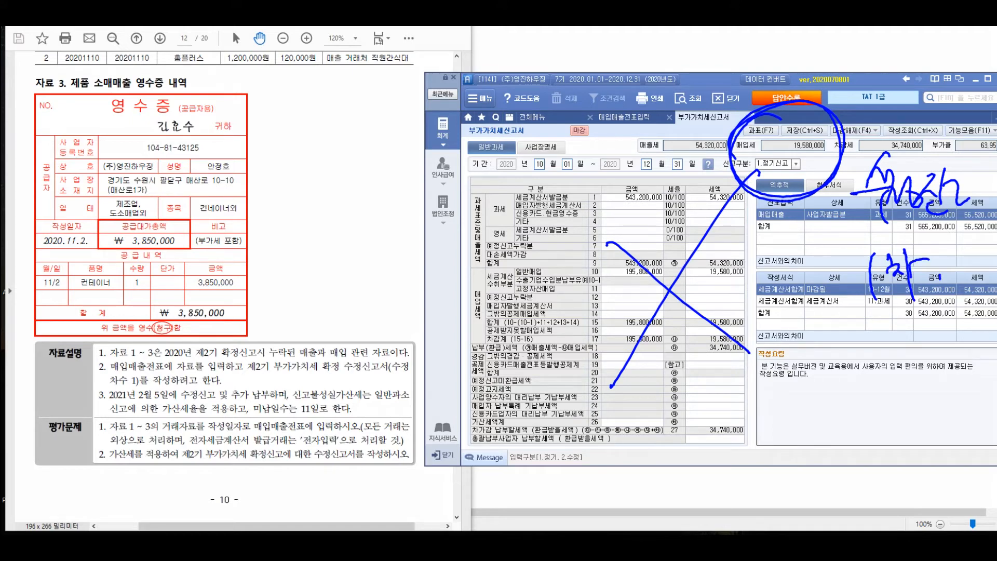
key("Escape")
Switch the return to 2.수정신고 with 수정차수 1, load it, and reposition the window so the 수정후 columns are fully visible
left_click(796, 164)
left_click(774, 182)
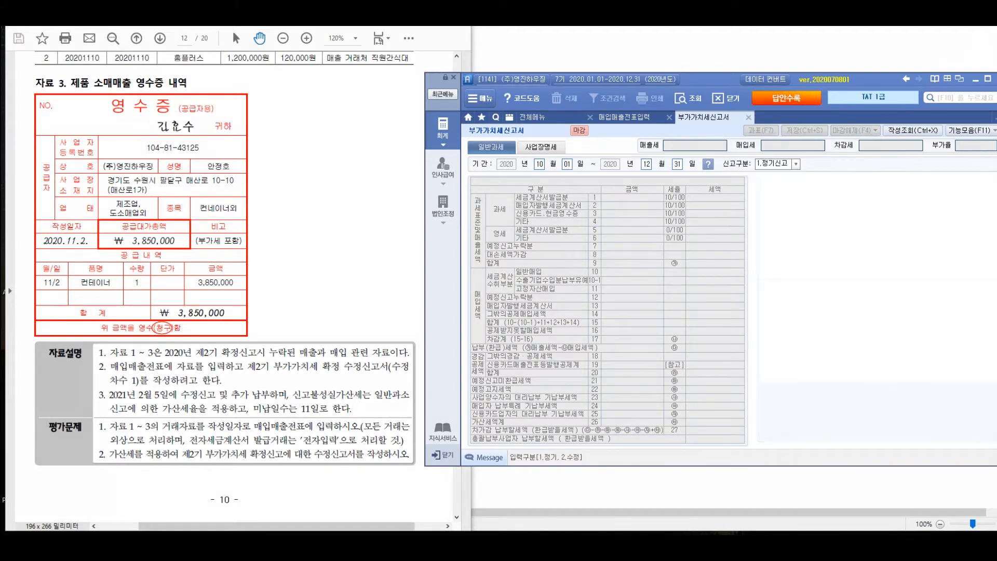
type("1")
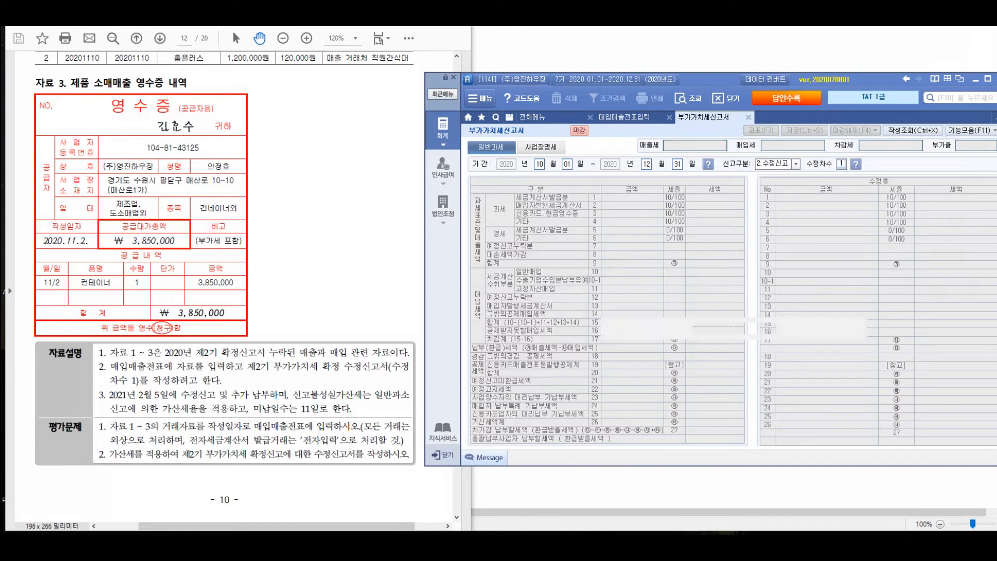
key("Return")
key("Return")
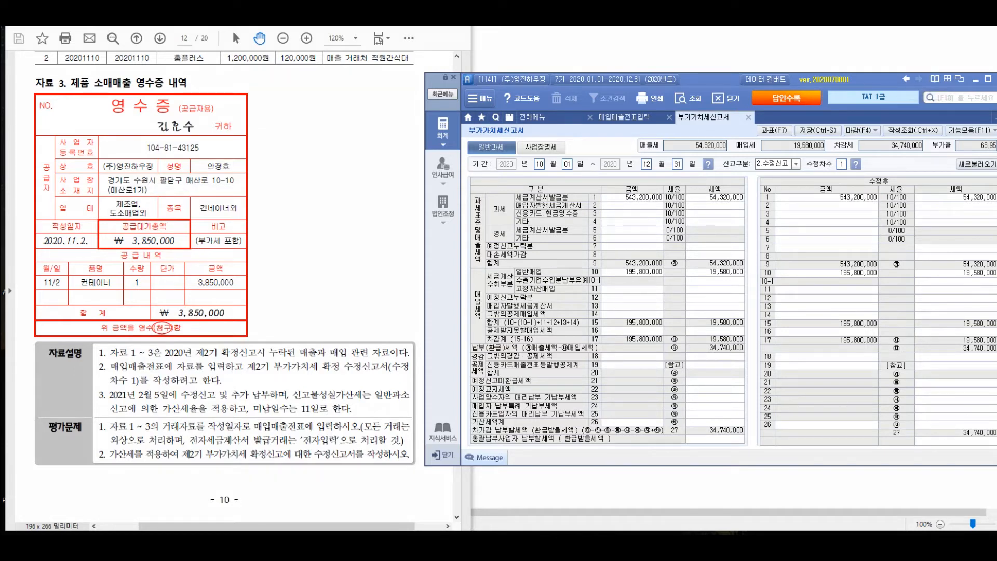
left_click_drag(873, 78, 843, 80)
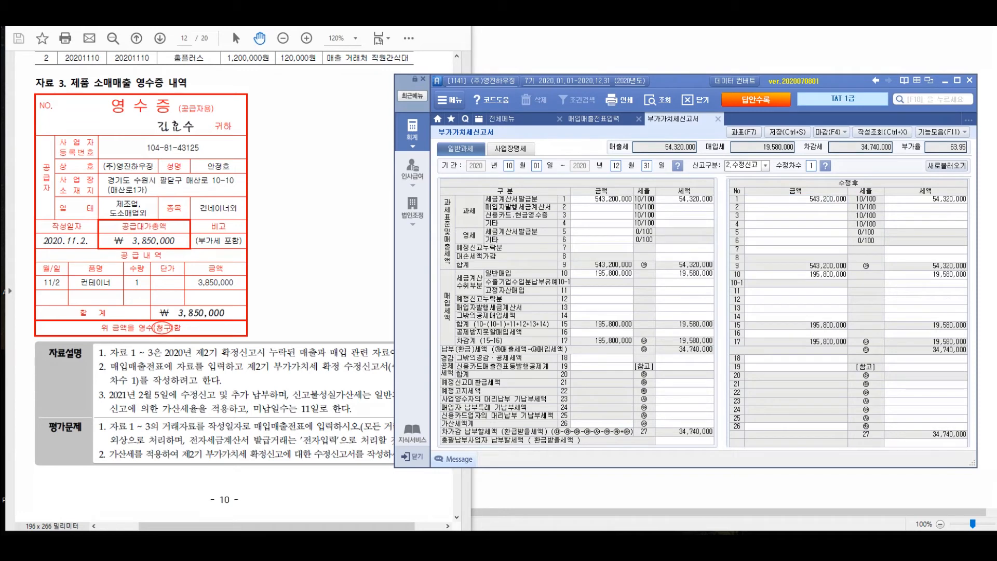
mouse_move(507, 239)
left_mouse_down()
mouse_move(494, 245)
mouse_move(627, 225)
left_mouse_up()
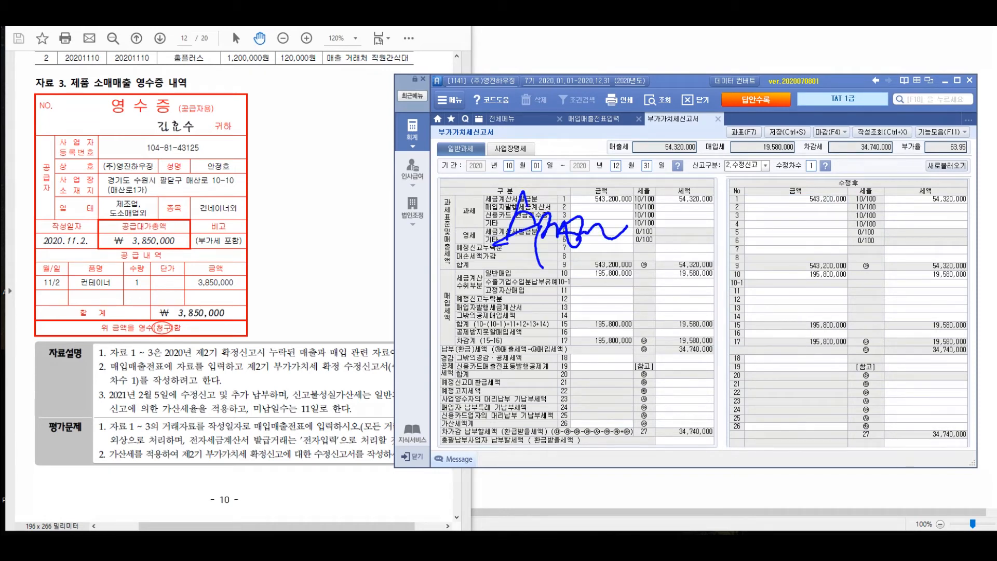
left_click_drag(883, 156, 857, 148)
mouse_move(748, 245)
left_mouse_down()
mouse_move(754, 231)
mouse_move(771, 295)
mouse_move(796, 270)
mouse_move(854, 266)
left_mouse_up()
mouse_move(759, 325)
left_mouse_down()
mouse_move(784, 323)
mouse_move(783, 354)
left_mouse_up()
mouse_move(802, 300)
left_mouse_down()
mouse_move(797, 321)
mouse_move(820, 347)
mouse_move(858, 332)
left_mouse_up()
mouse_move(761, 385)
left_mouse_down()
mouse_move(804, 375)
mouse_move(806, 428)
left_mouse_up()
left_click_drag(811, 381, 845, 407)
mouse_move(841, 371)
left_mouse_down()
mouse_move(866, 435)
mouse_move(887, 395)
left_mouse_up()
mouse_move(868, 400)
left_mouse_down()
mouse_move(878, 415)
mouse_move(905, 378)
mouse_move(915, 433)
left_mouse_up()
left_click_drag(881, 295, 877, 337)
left_click_drag(891, 294, 907, 312)
left_click_drag(886, 321, 910, 319)
left_click_drag(903, 322, 903, 340)
mouse_move(915, 307)
left_mouse_down()
mouse_move(934, 311)
mouse_move(937, 347)
left_mouse_up()
left_click_drag(946, 291, 953, 358)
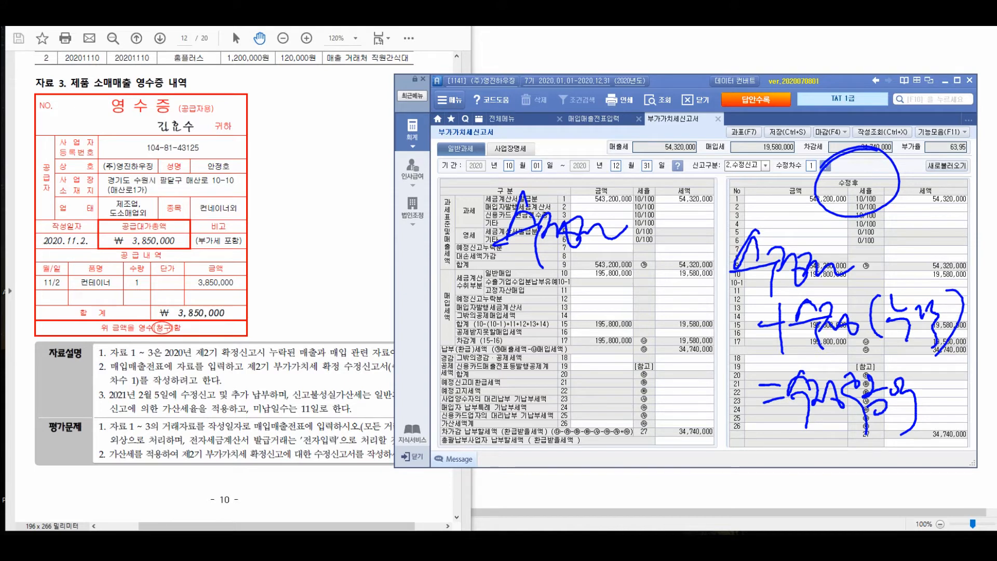
key("Escape")
Add the omitted 22,000,000 paper-invoice sale to 543,200,000 in the calculator and enter 565,200,000 as the 수정후 amount of row 1
left_click(291, 291)
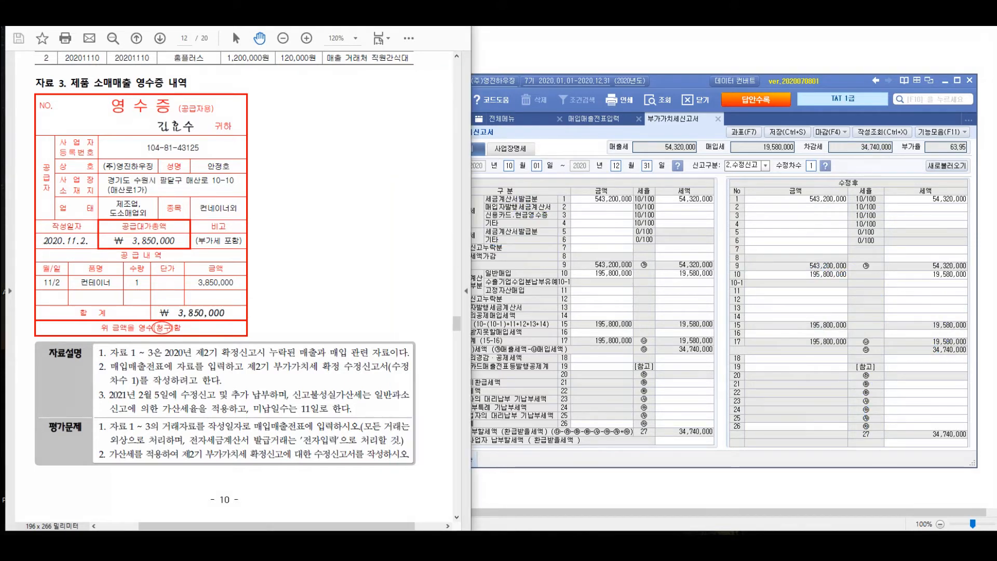
scroll(291, 291, "up", 3)
scroll(290, 291, "down", 1)
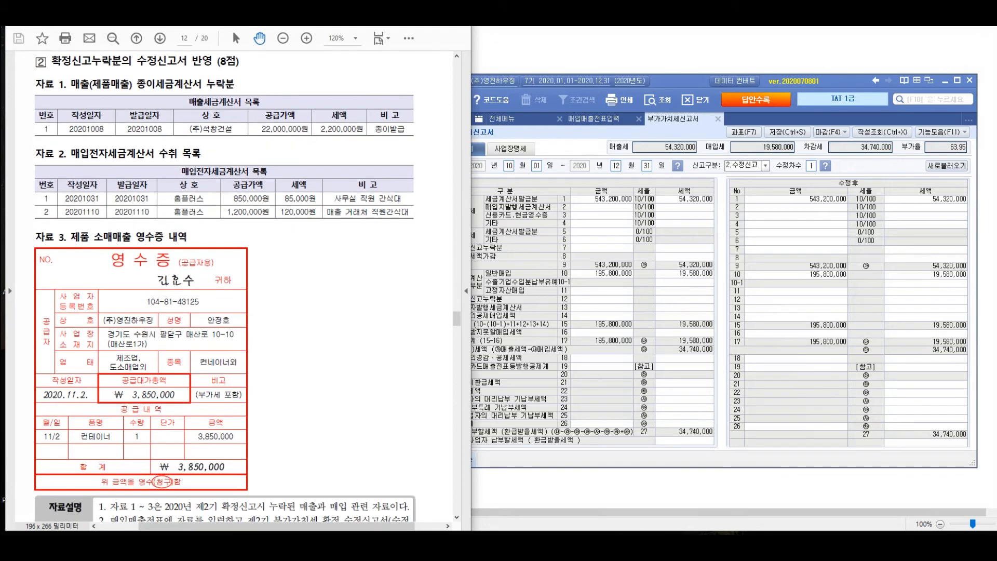
left_click(796, 199)
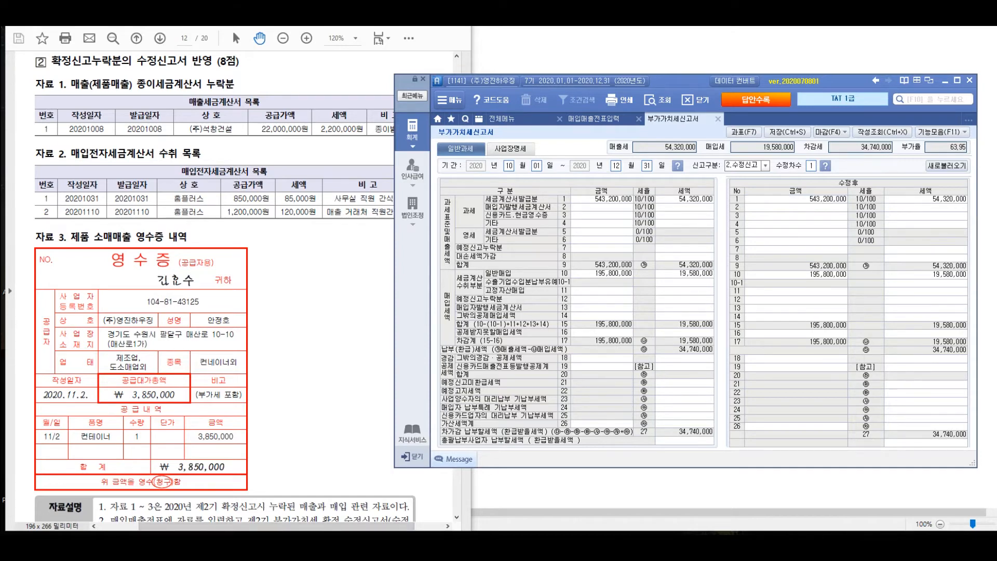
left_click_drag(570, 220, 337, 229)
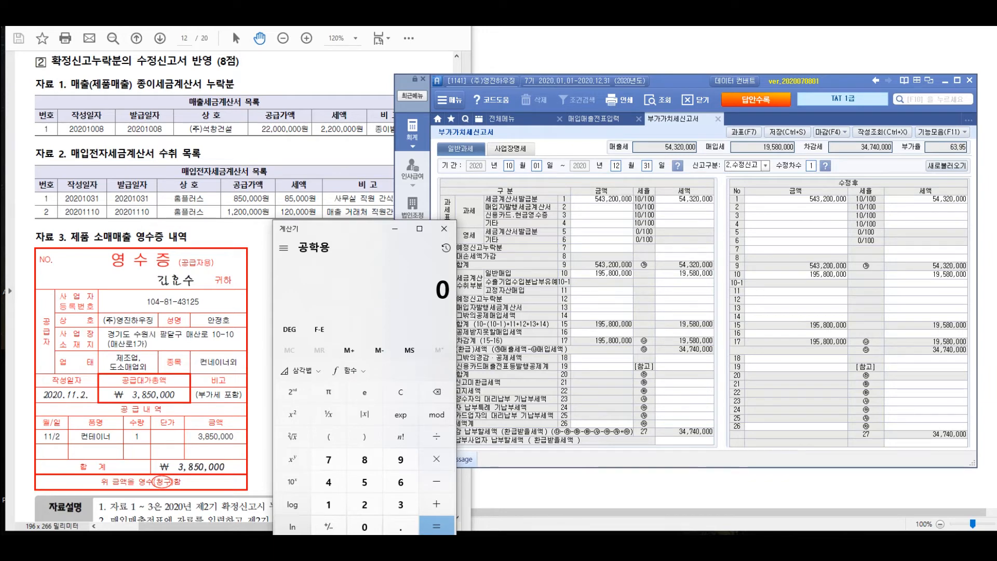
type("543200000 ")
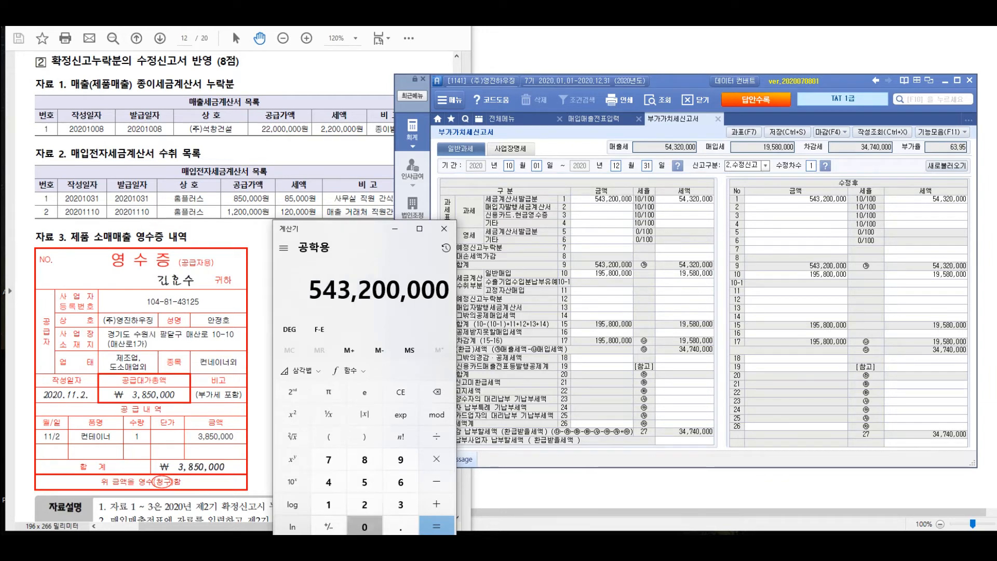
type("+ 22,000,000")
key("Return")
left_click(796, 249)
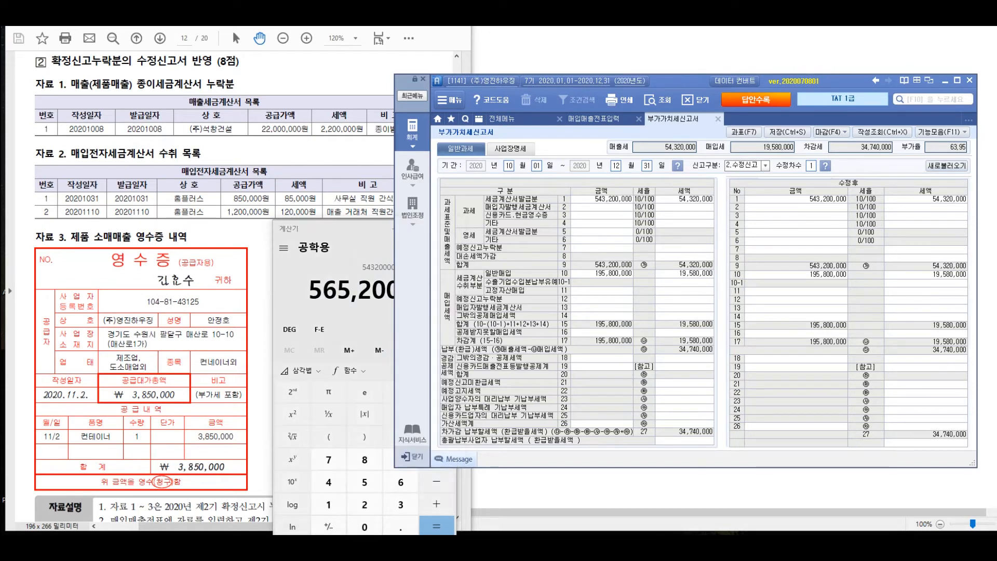
left_click(601, 199)
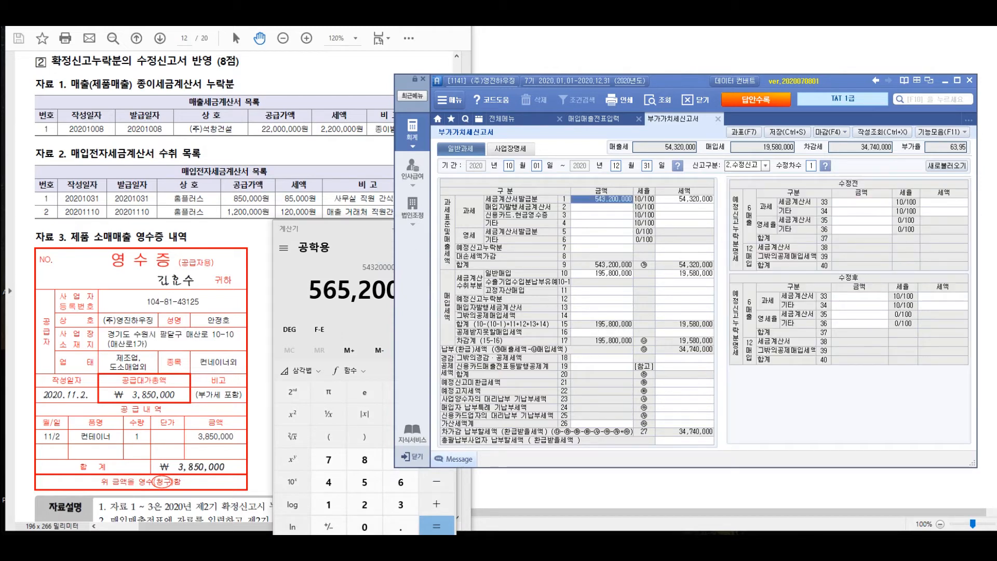
type("565,200,000")
key("Return")
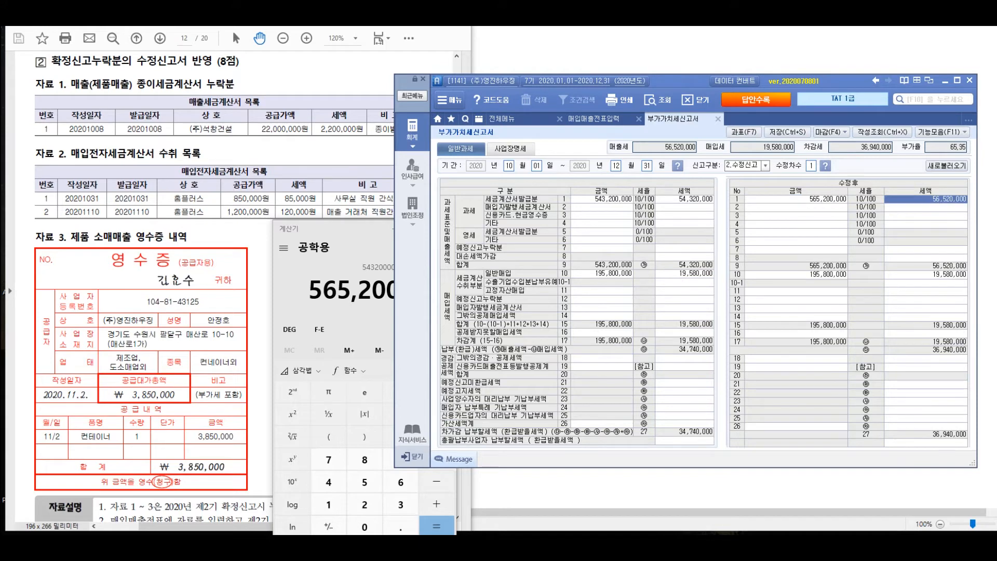
Calculate 195,800,000 + 850,000 + 1,200,000 in the calculator and enter 197,850,000 as the 수정후 amount of row 10 (일반매입)
left_click(347, 330)
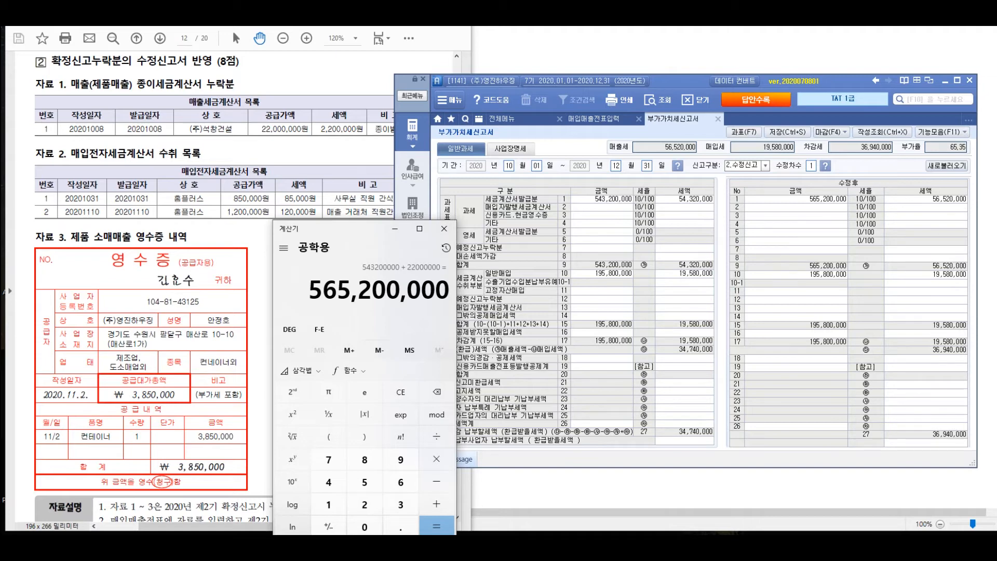
type("195800000")
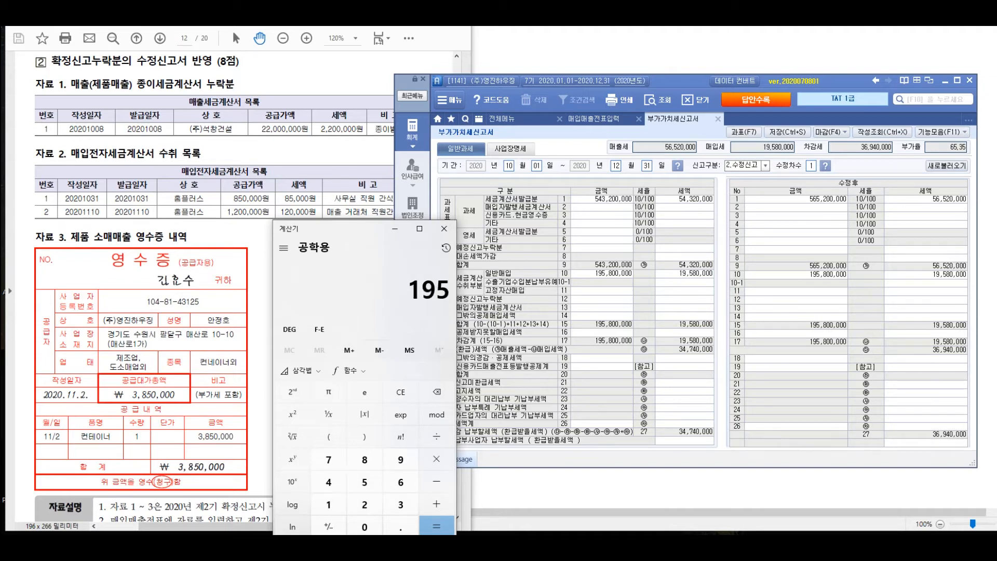
key("plus")
type("8500000")
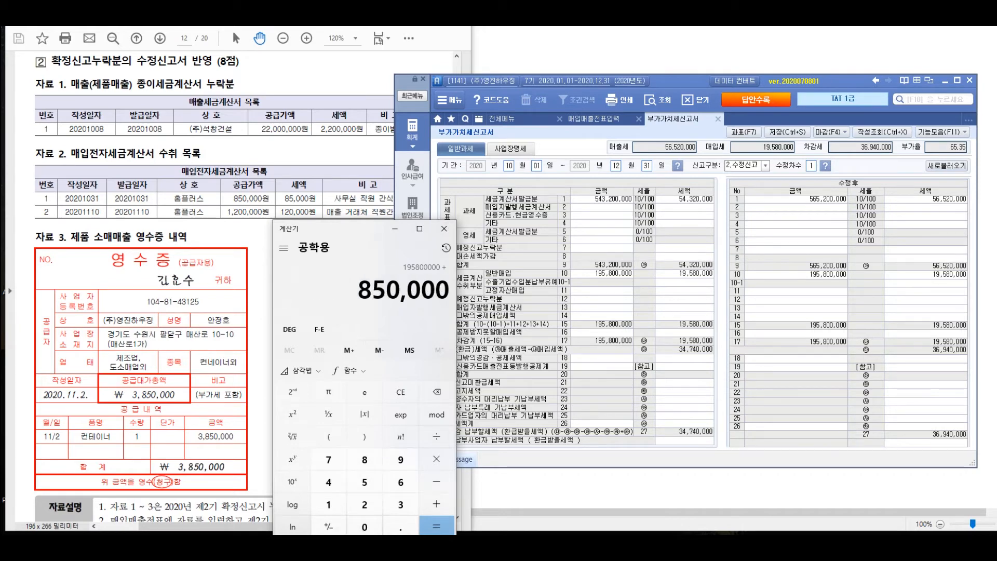
key("plus")
type("1200000")
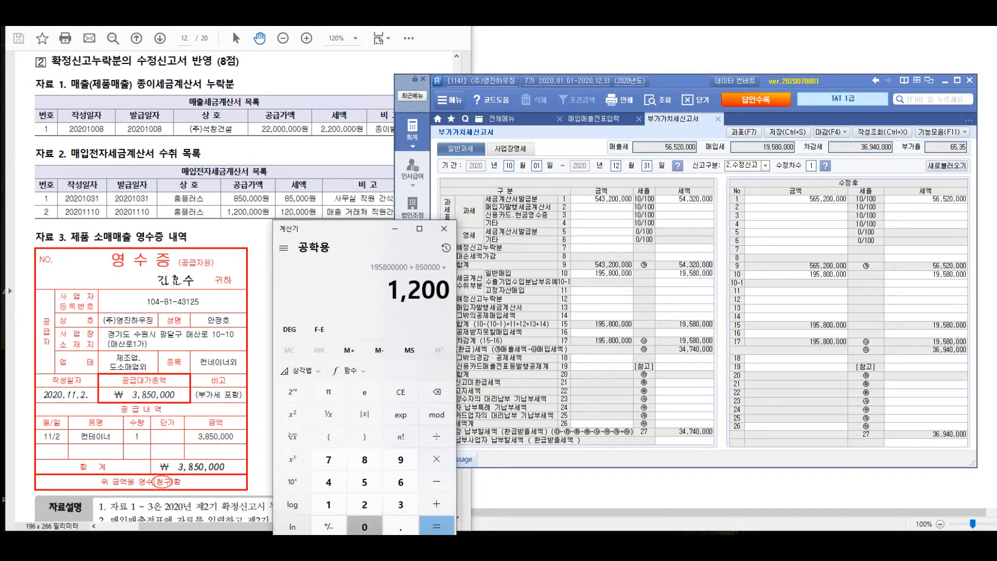
key("Return")
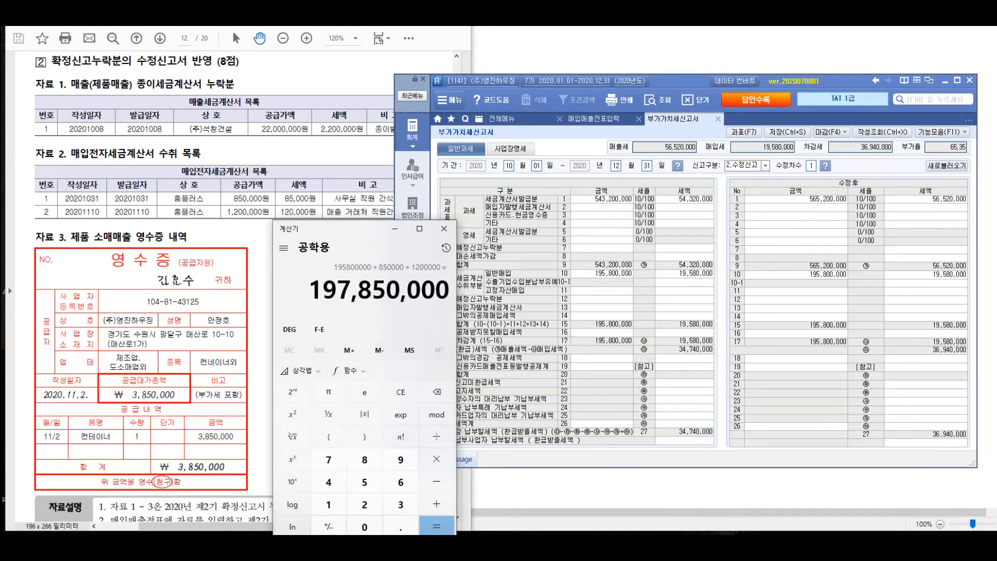
left_click(795, 275)
type("197850000")
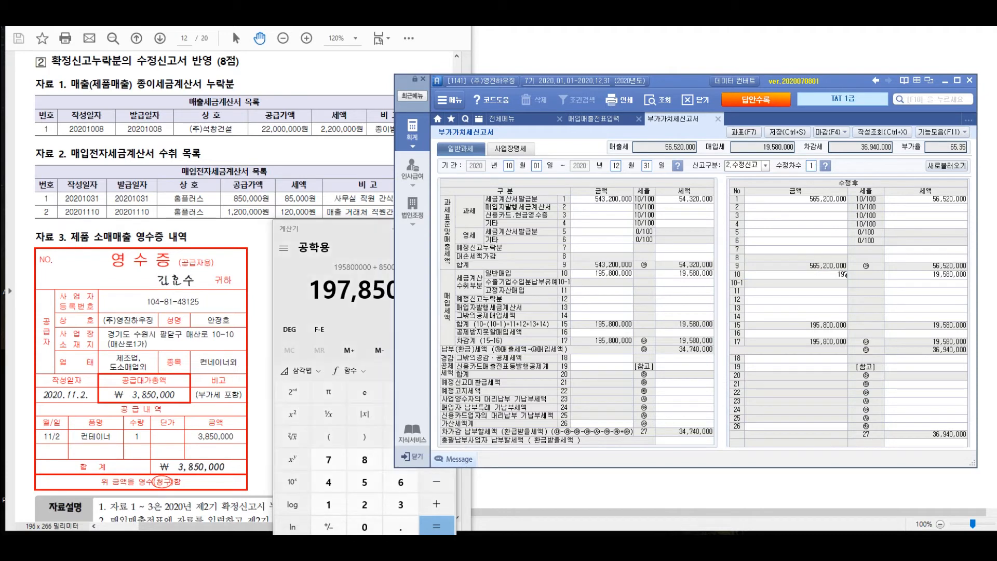
key("Return")
left_click(796, 275)
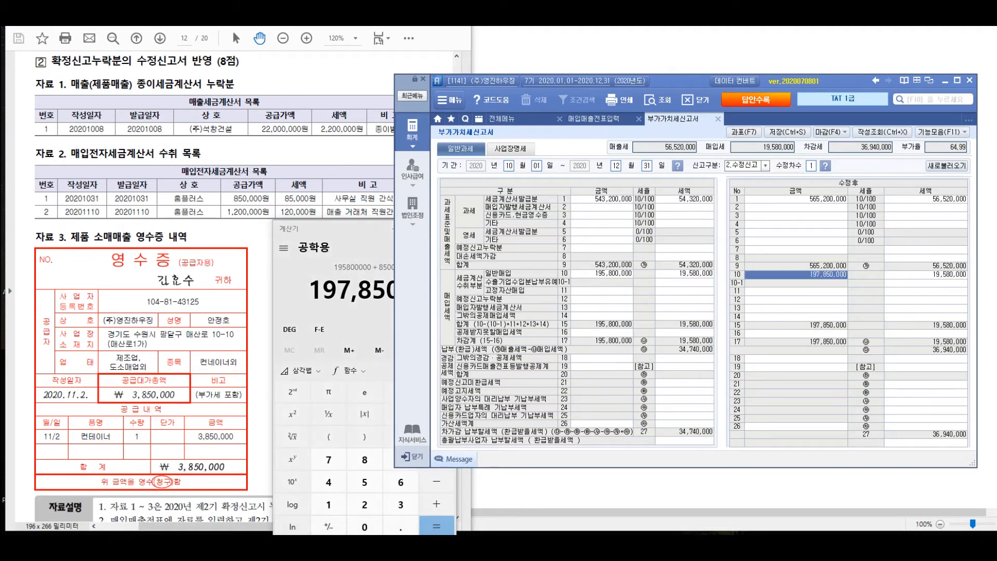
Multiply the 197,850,000 purchase amount by 0.1 in the calculator and set the 수정후 세액 of row 10 to 19,785,000
left_click(322, 249)
type("*0.1")
key("Return")
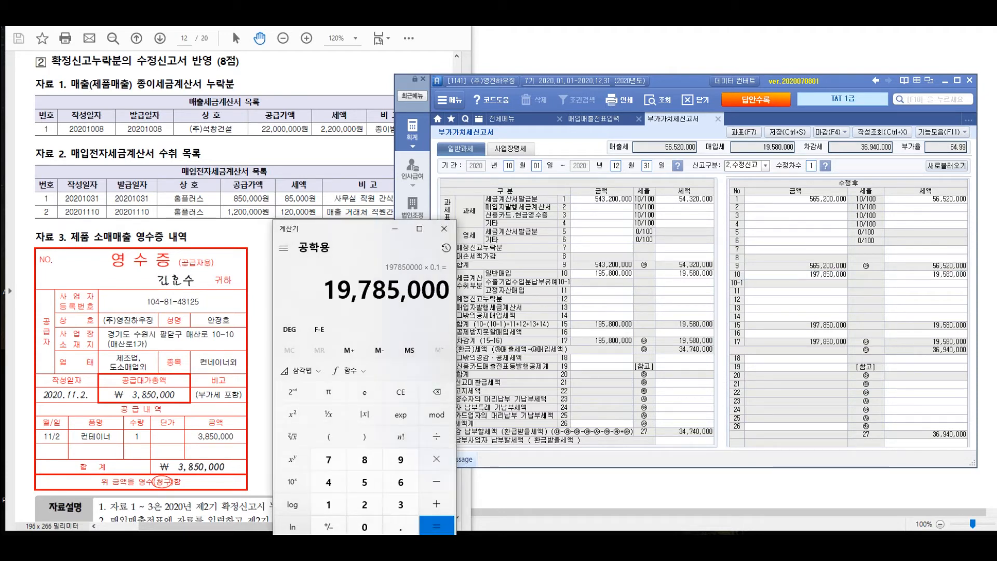
left_click(925, 274)
type("19,785,")
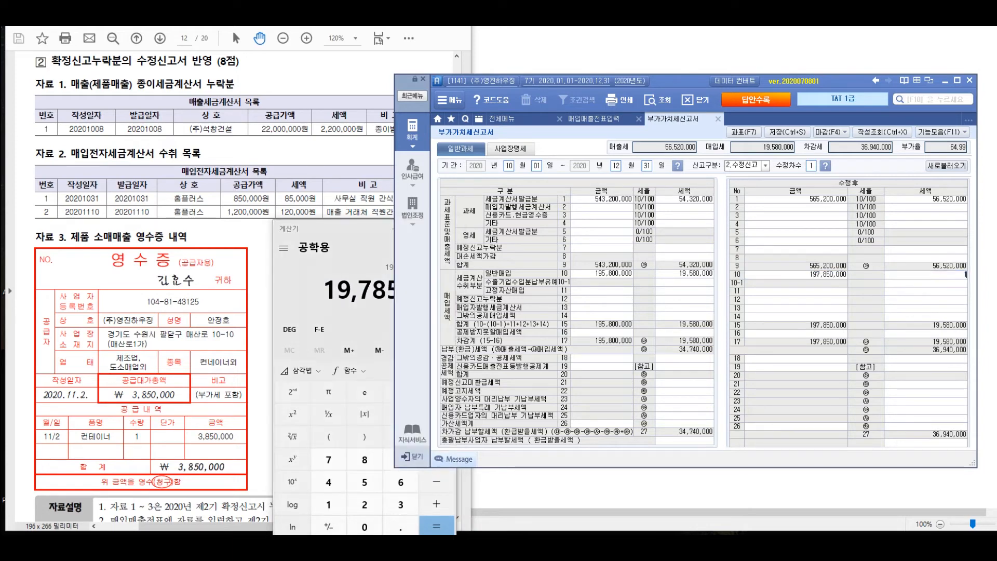
type("000")
key("Return")
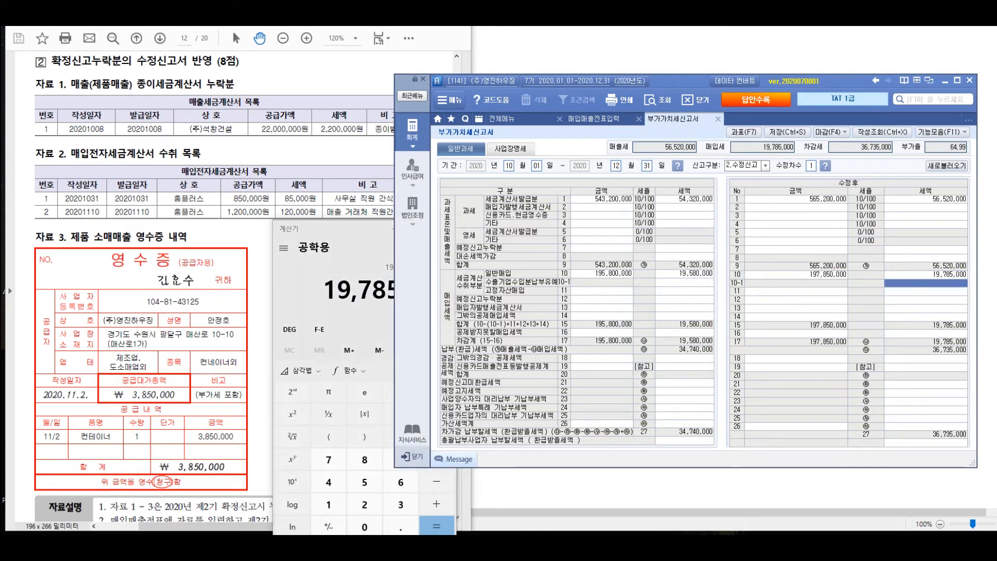
left_click(925, 274)
left_click(332, 311)
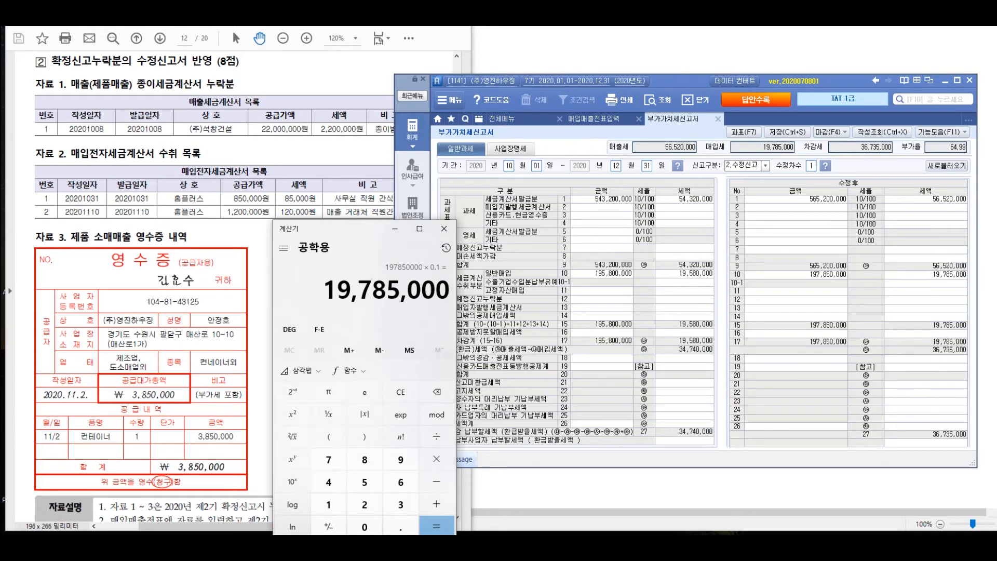
left_click(795, 274)
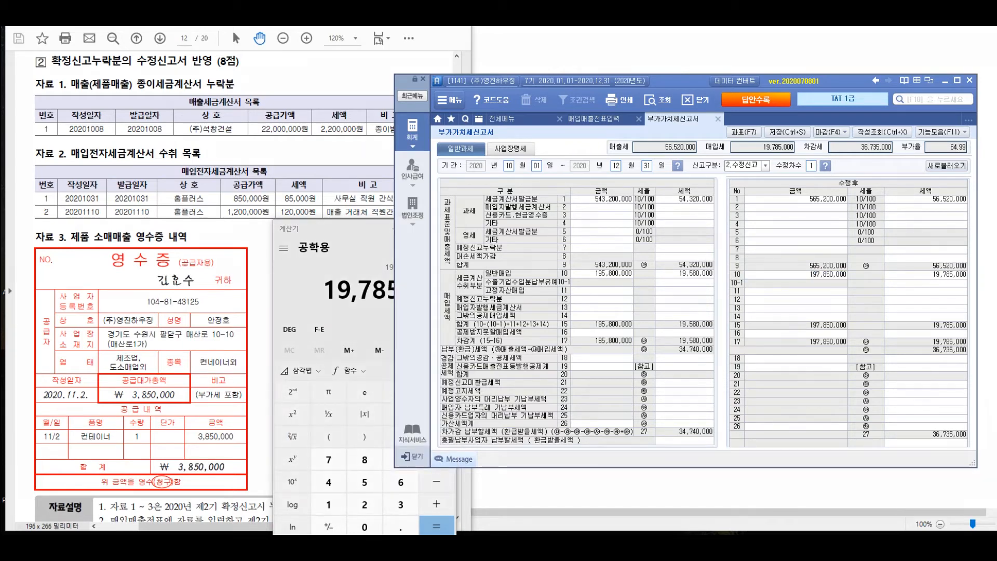
left_click_drag(820, 178, 791, 178)
left_click_drag(733, 145, 751, 166)
mouse_move(757, 142)
left_mouse_down()
mouse_move(765, 163)
mouse_move(786, 160)
left_mouse_up()
left_click_drag(777, 165, 816, 164)
mouse_move(803, 258)
left_mouse_down()
mouse_move(828, 251)
mouse_move(861, 262)
left_mouse_up()
left_click_drag(722, 288, 738, 326)
mouse_move(745, 298)
left_mouse_down()
mouse_move(754, 317)
mouse_move(763, 315)
left_mouse_up()
left_click_drag(764, 311, 807, 286)
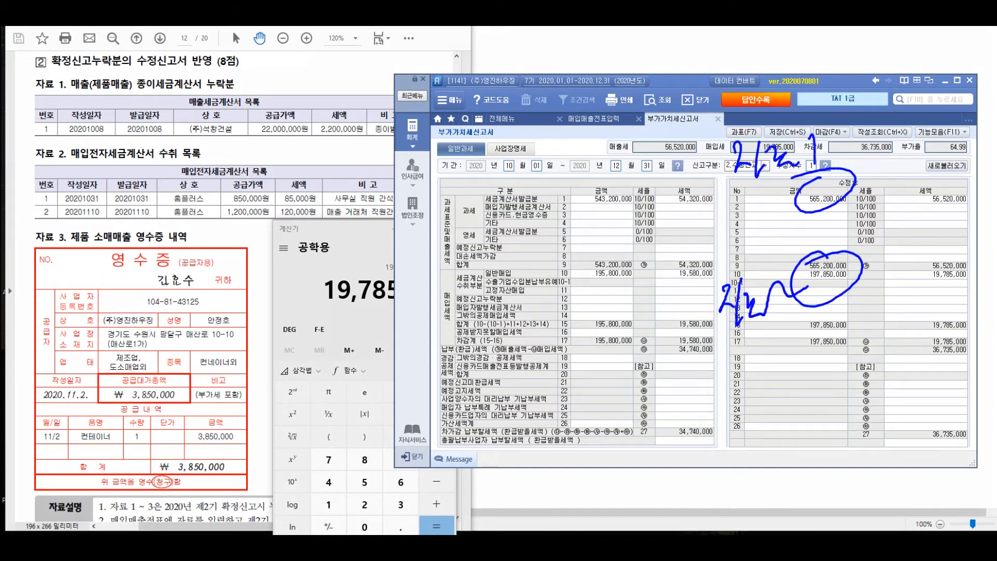
left_click_drag(772, 212, 631, 230)
mouse_move(551, 233)
left_mouse_down()
mouse_move(562, 268)
mouse_move(585, 256)
left_mouse_up()
mouse_move(582, 231)
left_mouse_down()
mouse_move(592, 265)
mouse_move(617, 255)
mouse_move(612, 296)
left_mouse_up()
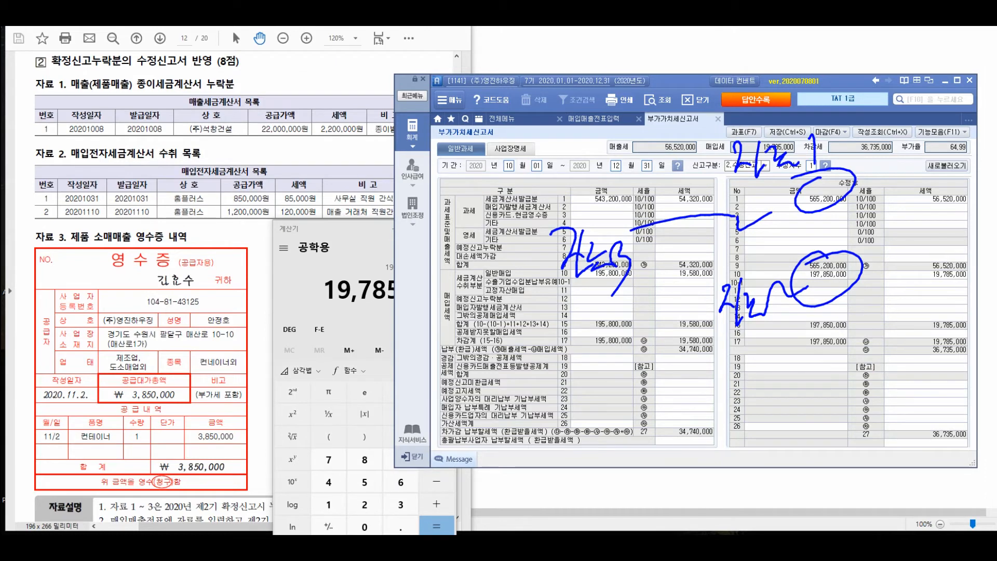
Enter 3,500,000 as the 수정후 amount of row 4 (과세 기타) for the omitted retail sale receipt
left_click(796, 224)
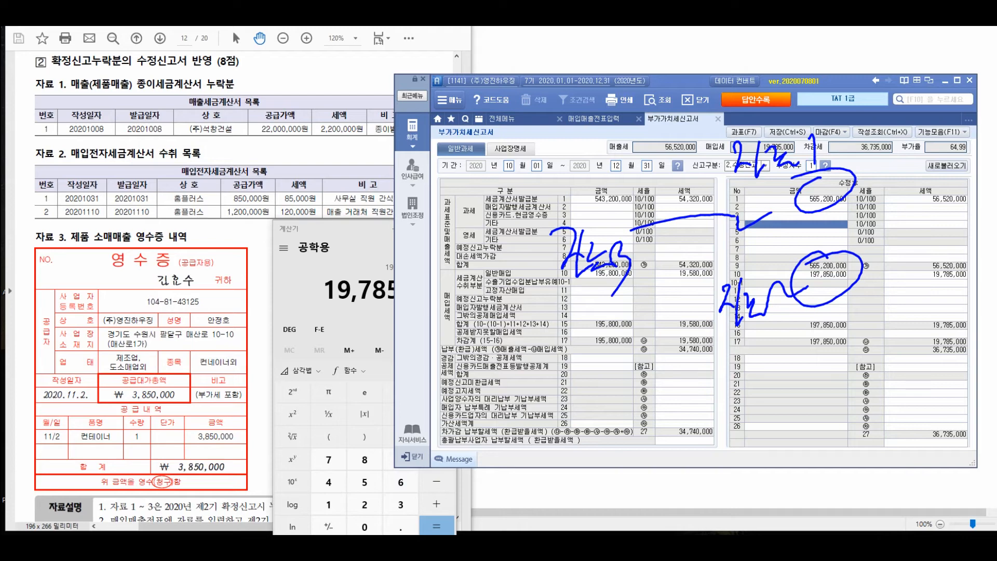
type("3500000")
key("Return")
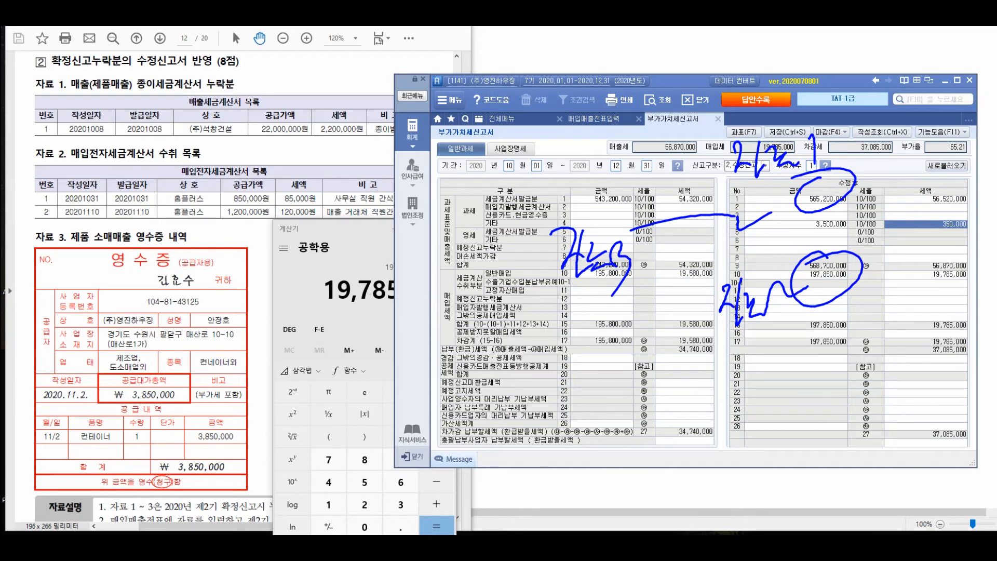
right_click(834, 238)
key("Escape")
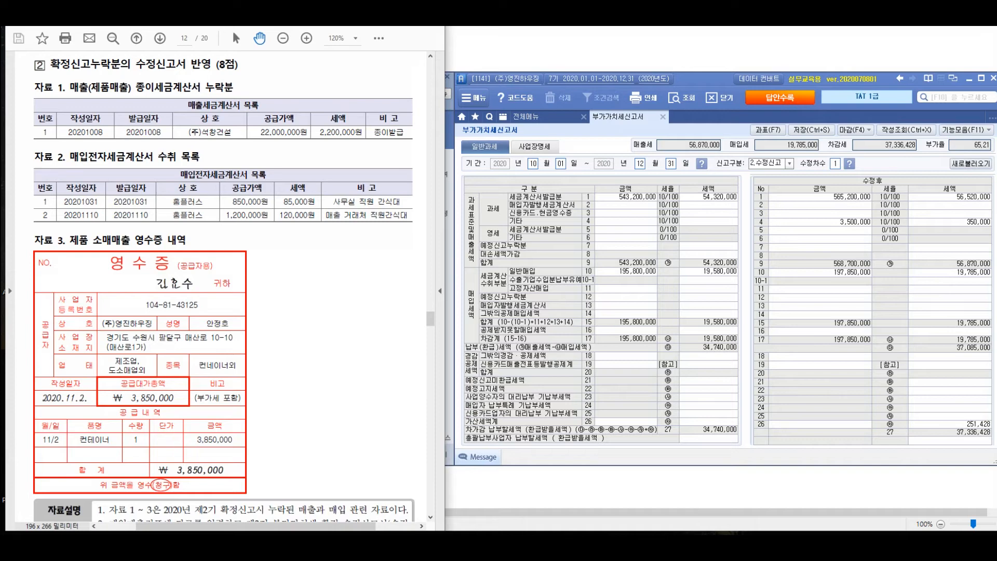
Open the row 16 detail and enter 1,200,000 with tax 120,000 under 수정후 공제받지못할매입세액 (row 50)
double_click(820, 331)
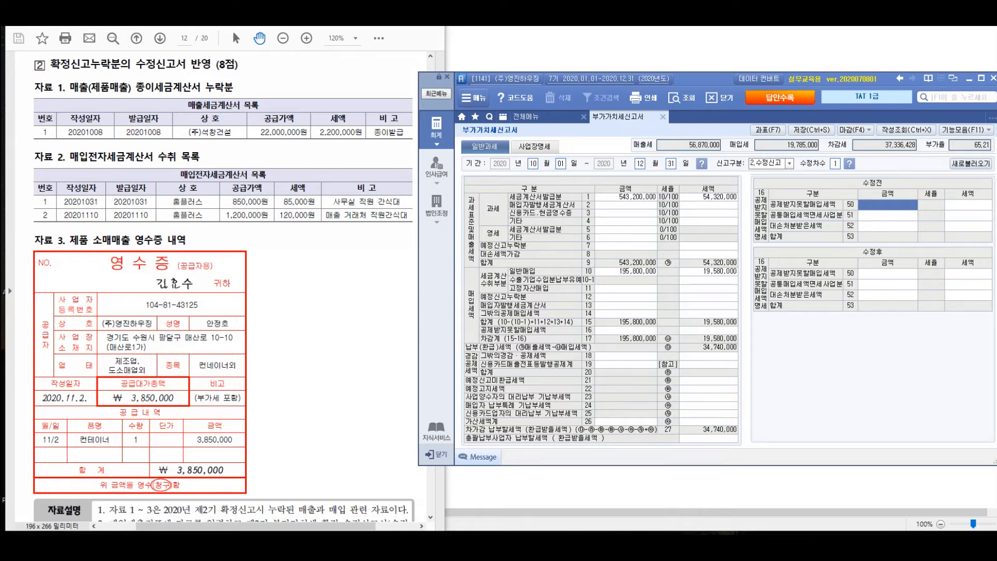
left_click(887, 273)
type("1200000")
key("Return")
type("120000")
key("Return")
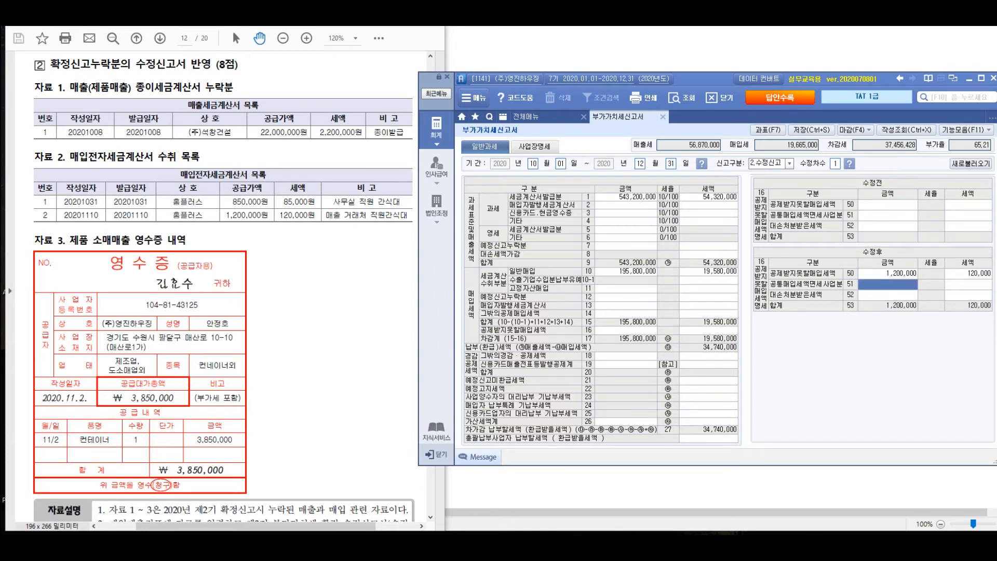
key("Up")
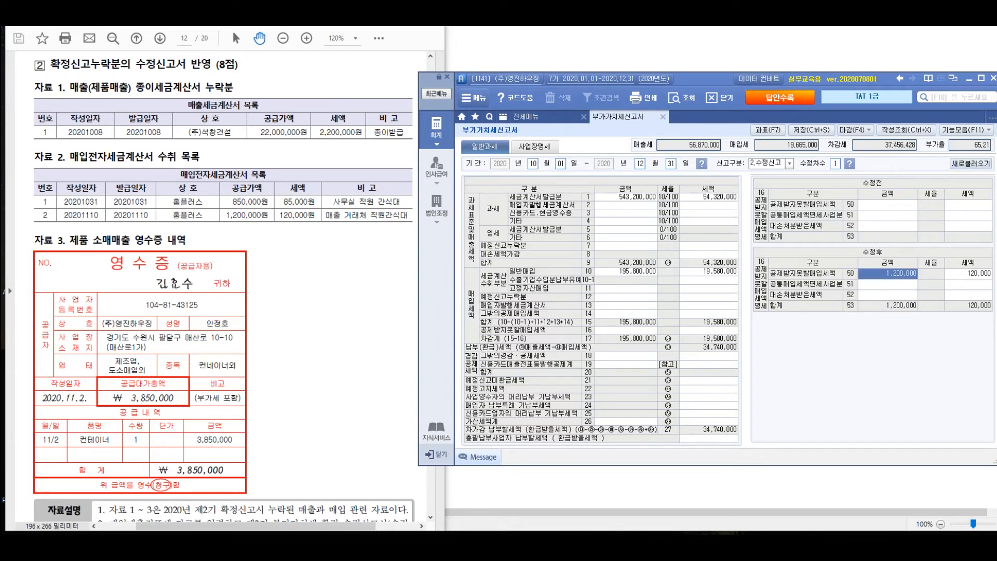
left_click(708, 314)
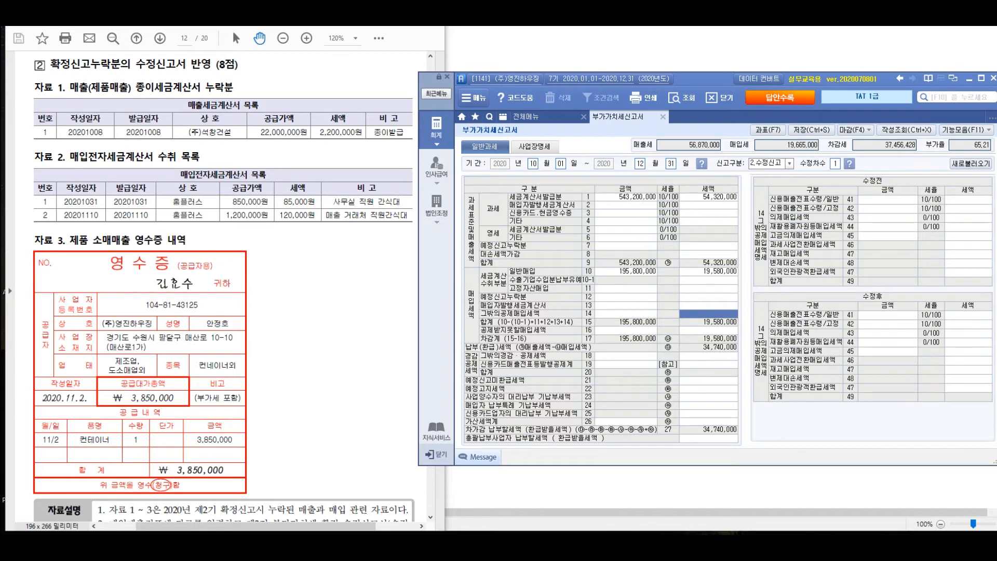
left_click(708, 297)
key("Escape")
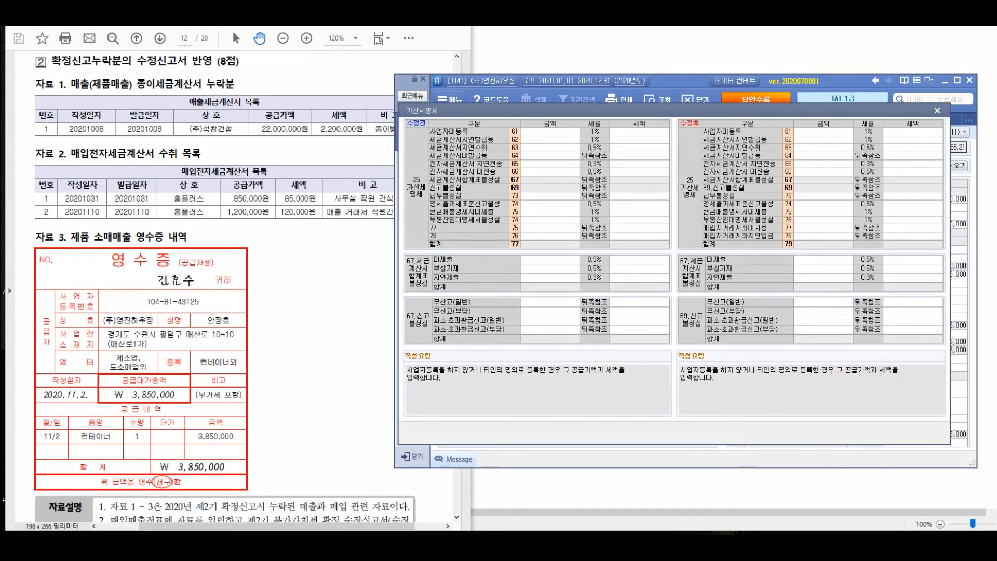
mouse_move(48, 232)
left_mouse_down()
mouse_move(60, 231)
mouse_move(57, 261)
left_mouse_up()
mouse_move(76, 214)
left_mouse_down()
mouse_move(81, 268)
mouse_move(97, 245)
left_mouse_up()
mouse_move(97, 237)
left_mouse_down()
mouse_move(98, 264)
mouse_move(124, 248)
left_mouse_up()
left_click_drag(129, 239, 131, 286)
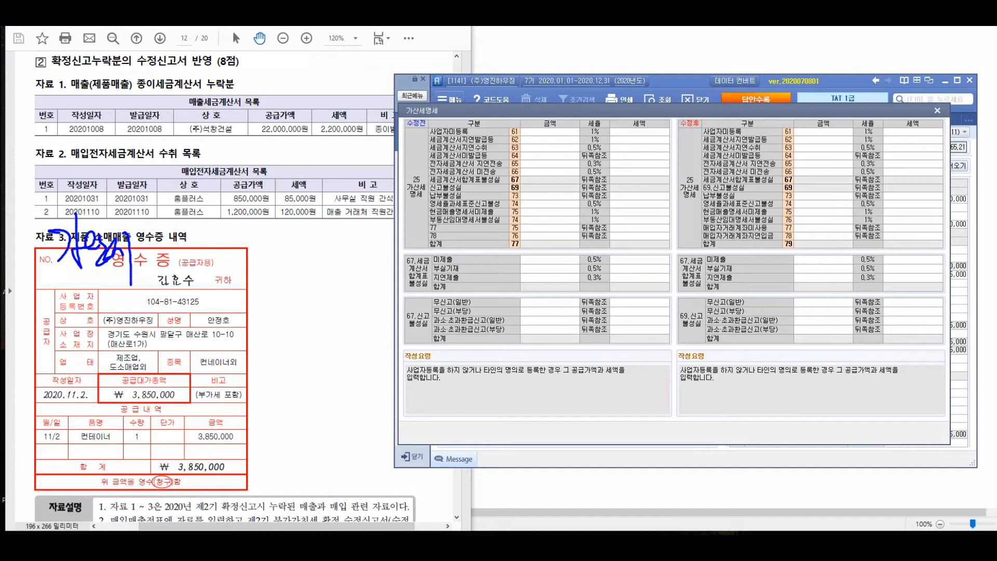
mouse_move(166, 228)
left_mouse_down()
mouse_move(189, 223)
mouse_move(195, 254)
mouse_move(210, 231)
mouse_move(264, 279)
left_mouse_up()
left_click_drag(265, 234, 285, 251)
left_click_drag(280, 230, 292, 259)
mouse_move(326, 224)
left_mouse_down()
mouse_move(318, 234)
mouse_move(338, 267)
mouse_move(356, 271)
left_mouse_up()
mouse_move(186, 291)
left_mouse_down()
mouse_move(200, 319)
mouse_move(234, 323)
mouse_move(312, 299)
mouse_move(335, 328)
left_mouse_up()
left_click_drag(343, 286, 345, 313)
left_click_drag(346, 299, 357, 306)
mouse_move(364, 283)
left_mouse_down()
mouse_move(358, 314)
mouse_move(369, 316)
left_mouse_up()
mouse_move(275, 90)
left_mouse_down()
mouse_move(257, 134)
mouse_move(278, 94)
left_mouse_up()
mouse_move(382, 232)
left_mouse_down()
mouse_move(409, 255)
mouse_move(500, 237)
left_mouse_up()
left_click(431, 240)
mouse_move(434, 285)
left_mouse_down()
mouse_move(418, 302)
mouse_move(438, 304)
left_mouse_up()
left_click_drag(448, 278, 447, 298)
mouse_move(452, 292)
left_mouse_down()
mouse_move(463, 289)
mouse_move(467, 305)
left_mouse_up()
left_click_drag(470, 297, 542, 292)
mouse_move(545, 274)
left_mouse_down()
mouse_move(554, 291)
mouse_move(564, 283)
left_mouse_up()
left_click_drag(579, 290, 599, 285)
left_click_drag(597, 283, 628, 280)
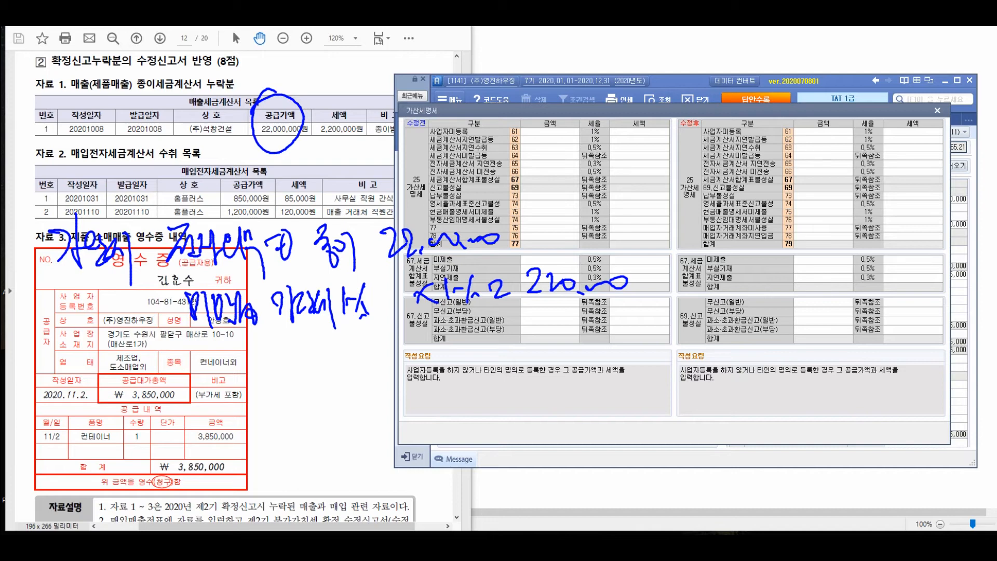
left_click_drag(147, 190, 144, 218)
left_click_drag(153, 184, 156, 188)
left_click_drag(103, 368, 128, 396)
mouse_move(119, 353)
left_mouse_down()
mouse_move(91, 388)
mouse_move(103, 366)
left_mouse_up()
left_click_drag(174, 366, 163, 412)
left_click_drag(178, 384, 192, 415)
mouse_move(186, 379)
left_mouse_down()
mouse_move(197, 402)
mouse_move(210, 390)
mouse_move(222, 413)
left_mouse_up()
mouse_move(223, 375)
left_mouse_down()
mouse_move(229, 415)
mouse_move(257, 402)
left_mouse_up()
mouse_move(255, 374)
left_mouse_down()
mouse_move(276, 400)
mouse_move(323, 392)
mouse_move(335, 416)
mouse_move(369, 401)
mouse_move(395, 410)
mouse_move(461, 367)
mouse_move(481, 387)
mouse_move(490, 374)
mouse_move(502, 410)
left_mouse_up()
left_click_drag(506, 372, 528, 416)
mouse_move(549, 379)
left_mouse_down()
mouse_move(567, 400)
mouse_move(586, 389)
left_mouse_up()
left_click_drag(597, 376, 617, 385)
left_click_drag(623, 374, 613, 403)
left_click_drag(622, 392, 667, 391)
left_click_drag(666, 371, 653, 392)
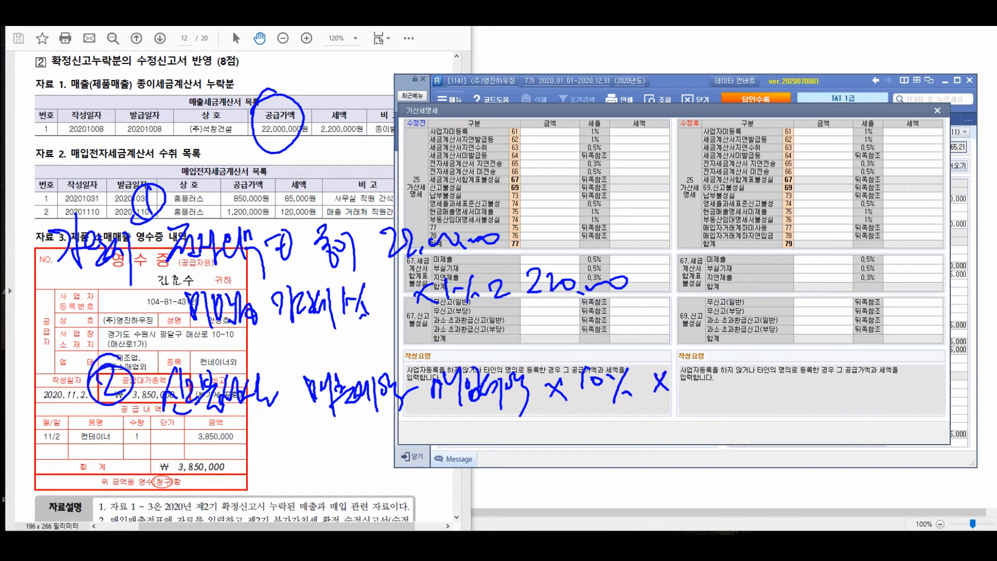
mouse_move(678, 283)
left_mouse_down()
mouse_move(692, 410)
mouse_move(710, 413)
left_mouse_up()
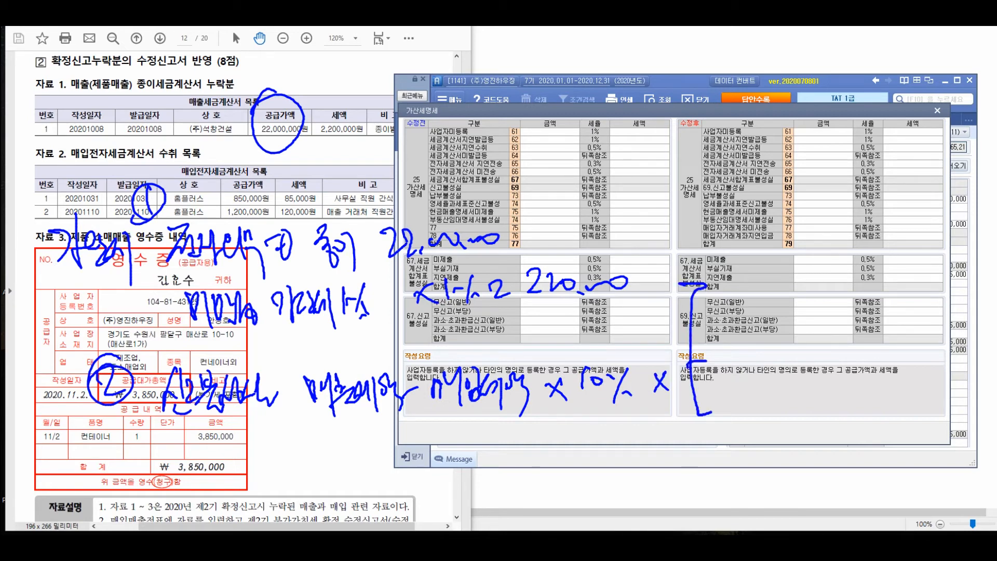
left_click_drag(720, 268, 716, 304)
left_click_drag(720, 267, 734, 286)
left_click_drag(738, 268, 753, 314)
mouse_move(757, 268)
left_mouse_down()
mouse_move(762, 290)
mouse_move(790, 296)
left_mouse_up()
mouse_move(799, 275)
left_mouse_down()
mouse_move(823, 270)
mouse_move(823, 302)
left_mouse_up()
mouse_move(853, 270)
left_mouse_down()
mouse_move(857, 307)
mouse_move(867, 285)
left_mouse_up()
left_click_drag(873, 284, 882, 282)
mouse_move(893, 274)
left_mouse_down()
mouse_move(882, 307)
mouse_move(897, 304)
left_mouse_up()
mouse_move(723, 349)
left_mouse_down()
mouse_move(829, 361)
mouse_move(857, 380)
left_mouse_up()
mouse_move(868, 347)
left_mouse_down()
mouse_move(876, 364)
mouse_move(886, 355)
left_mouse_up()
left_click_drag(889, 353, 893, 382)
left_click_drag(753, 399, 740, 436)
mouse_move(748, 410)
left_mouse_down()
mouse_move(779, 441)
mouse_move(820, 434)
left_mouse_up()
mouse_move(862, 403)
left_mouse_down()
mouse_move(875, 437)
mouse_move(912, 397)
mouse_move(913, 427)
left_mouse_up()
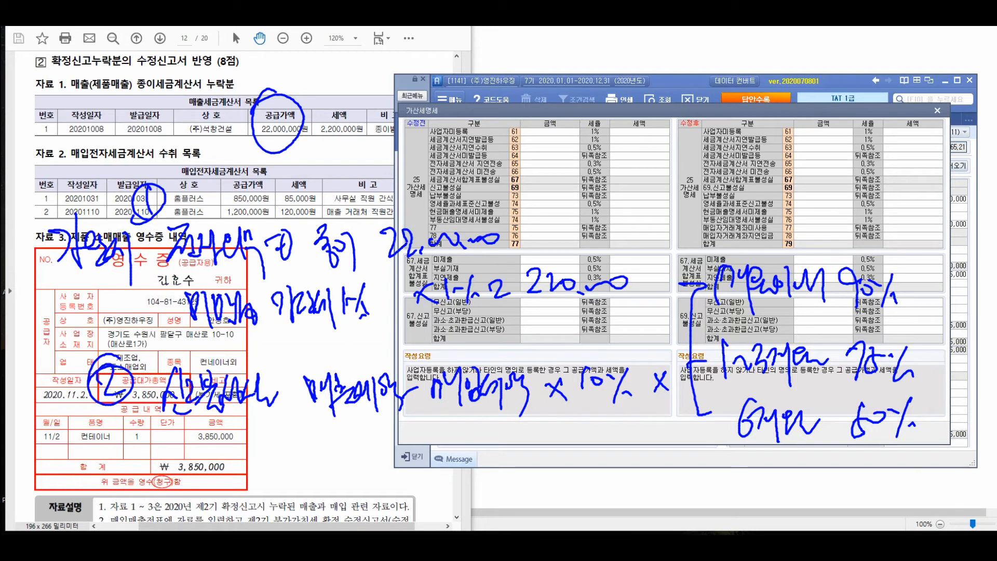
mouse_move(662, 239)
left_mouse_down()
mouse_move(714, 231)
mouse_move(709, 255)
mouse_move(675, 213)
mouse_move(737, 250)
left_mouse_up()
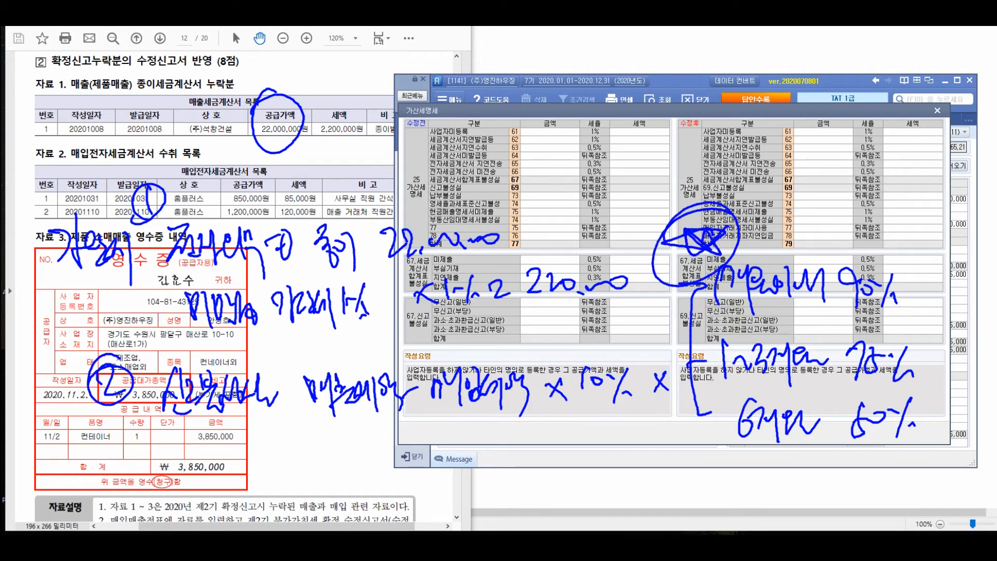
mouse_move(859, 244)
left_mouse_down()
mouse_move(885, 241)
mouse_move(857, 240)
left_mouse_up()
left_click_drag(893, 325, 883, 326)
left_click_drag(878, 387, 882, 389)
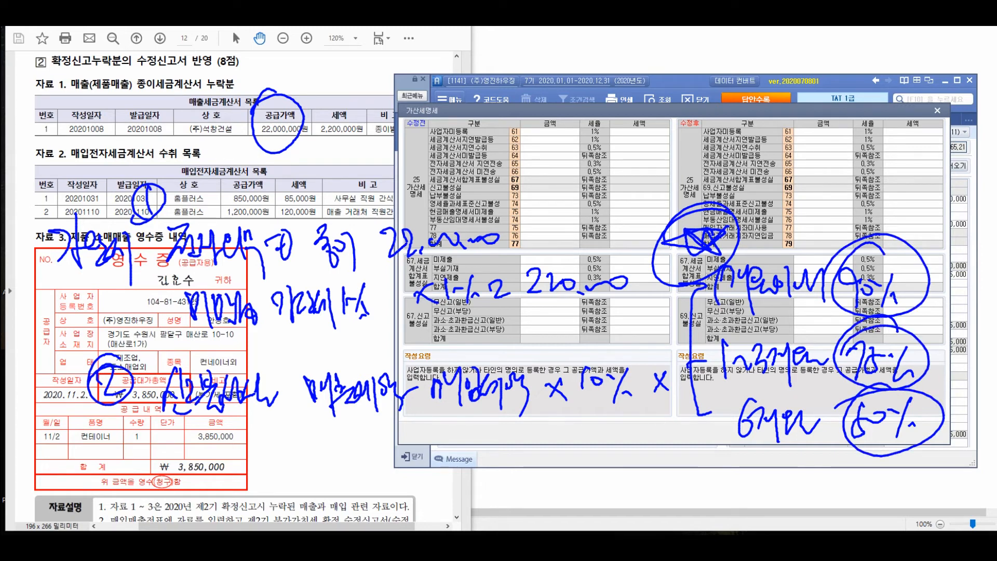
mouse_move(160, 451)
left_mouse_down()
mouse_move(189, 504)
mouse_move(200, 479)
mouse_move(208, 506)
left_mouse_up()
mouse_move(216, 454)
left_mouse_down()
mouse_move(224, 485)
mouse_move(260, 467)
mouse_move(277, 491)
left_mouse_up()
left_click_drag(385, 461, 375, 483)
left_click_drag(381, 476, 384, 484)
left_click_drag(120, 463, 126, 502)
left_click_drag(125, 452, 134, 447)
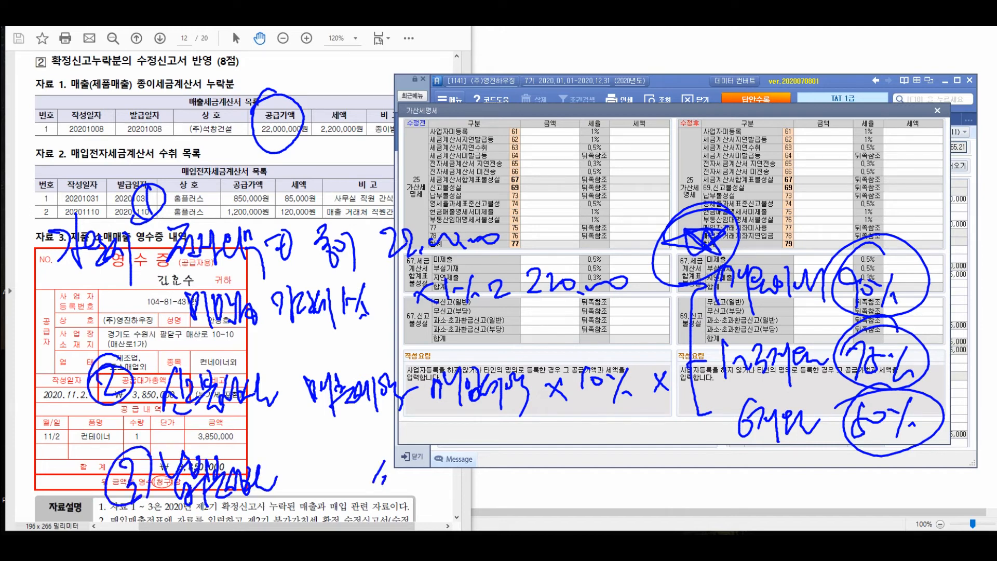
mouse_move(514, 467)
left_mouse_down()
mouse_move(488, 501)
mouse_move(538, 495)
left_mouse_up()
left_click_drag(542, 489, 556, 498)
left_click_drag(582, 445, 572, 513)
mouse_move(596, 470)
left_mouse_down()
mouse_move(590, 500)
mouse_move(710, 497)
left_mouse_up()
mouse_move(712, 480)
left_mouse_down()
mouse_move(690, 498)
mouse_move(726, 493)
left_mouse_up()
mouse_move(737, 468)
left_mouse_down()
mouse_move(740, 501)
mouse_move(749, 482)
left_mouse_up()
left_click_drag(745, 487, 775, 504)
mouse_move(789, 473)
left_mouse_down()
mouse_move(790, 501)
mouse_move(799, 500)
left_mouse_up()
left_click_drag(804, 471, 822, 497)
left_click_drag(842, 462, 820, 505)
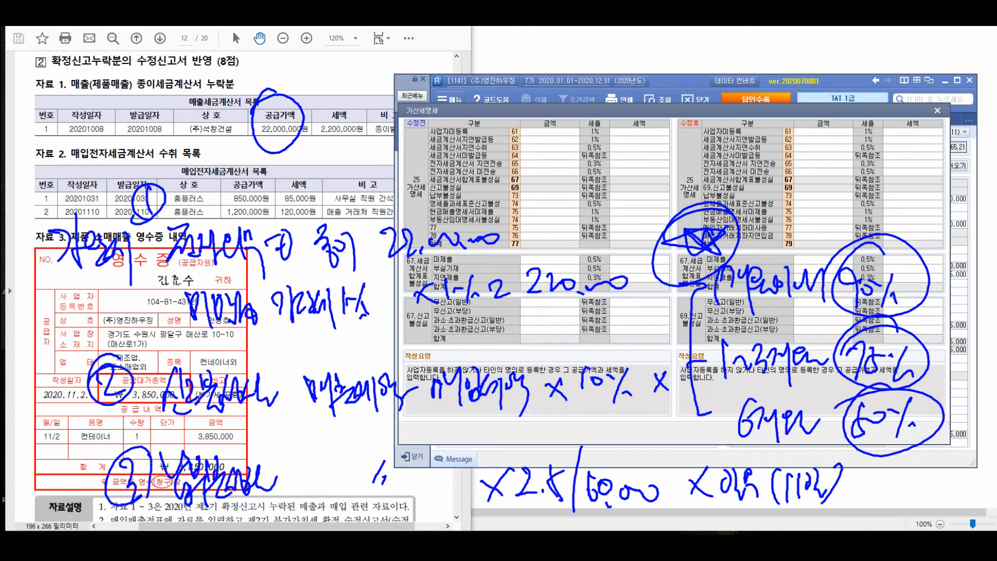
key("Escape")
Enter 22,000,000 with tax 220,000 in the 수정후 세금계산서미발급등 row (64) of the penalty tax detail
left_click(823, 156)
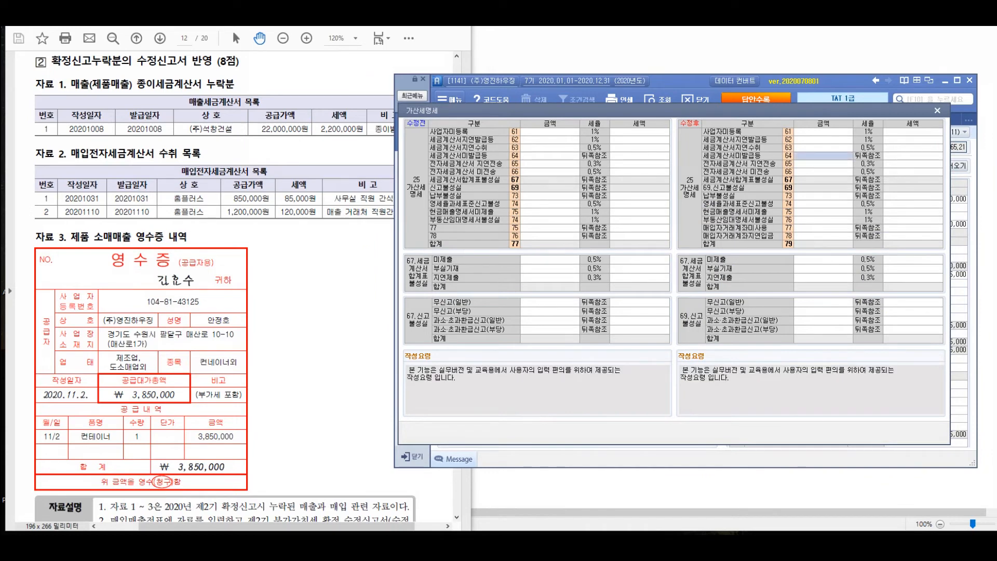
type("22000000")
key("Return")
key("Return")
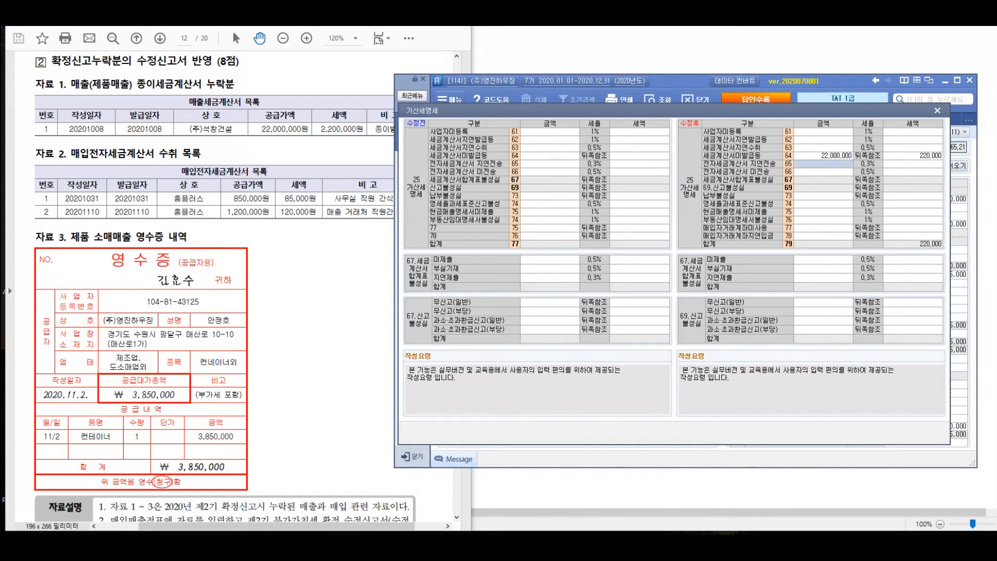
Review the exercise's 자료설명 notes for the amended filing date, the penalty rate basis and the number of unpaid days
key("Right")
key("Up")
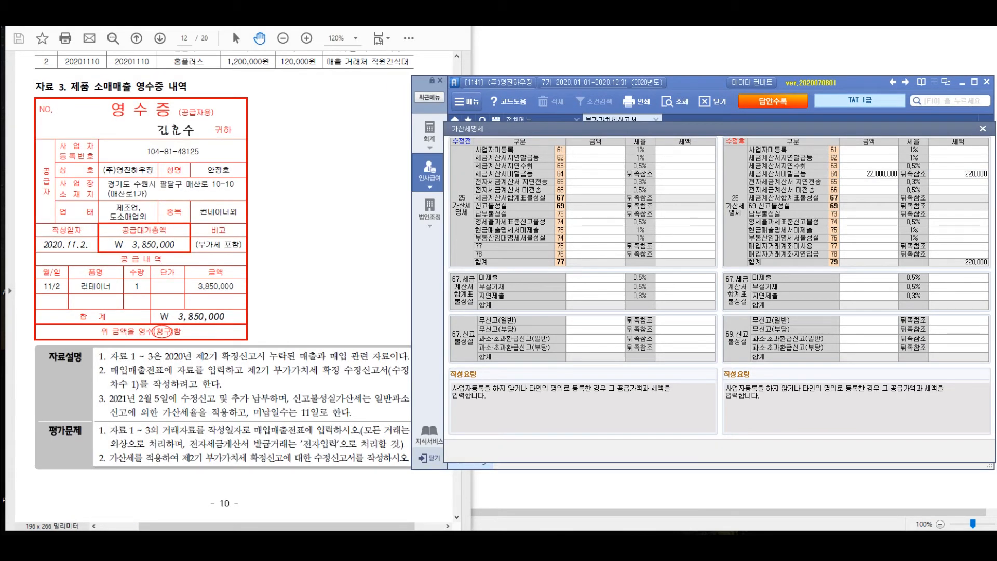
key("alt+Tab")
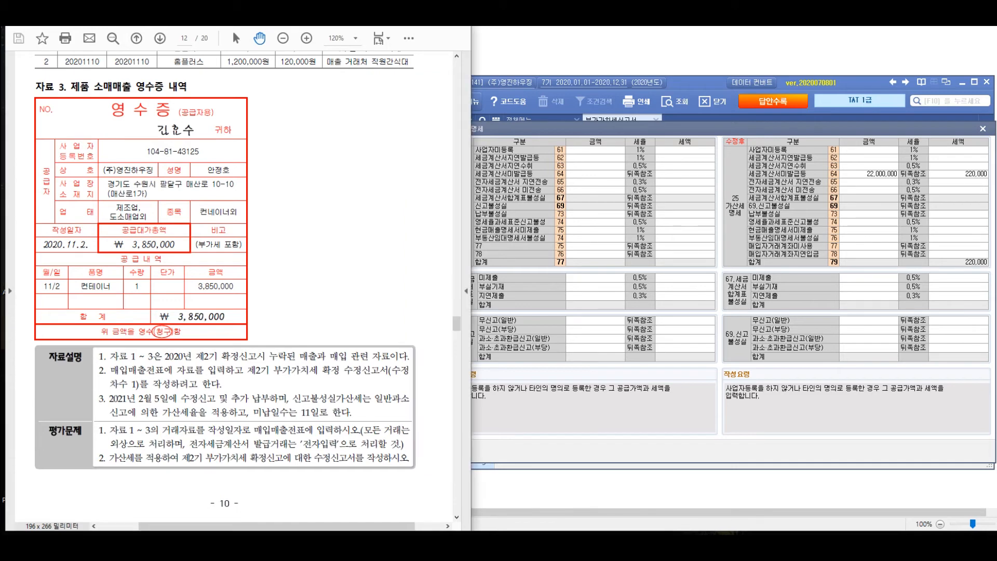
key("alt+Tab")
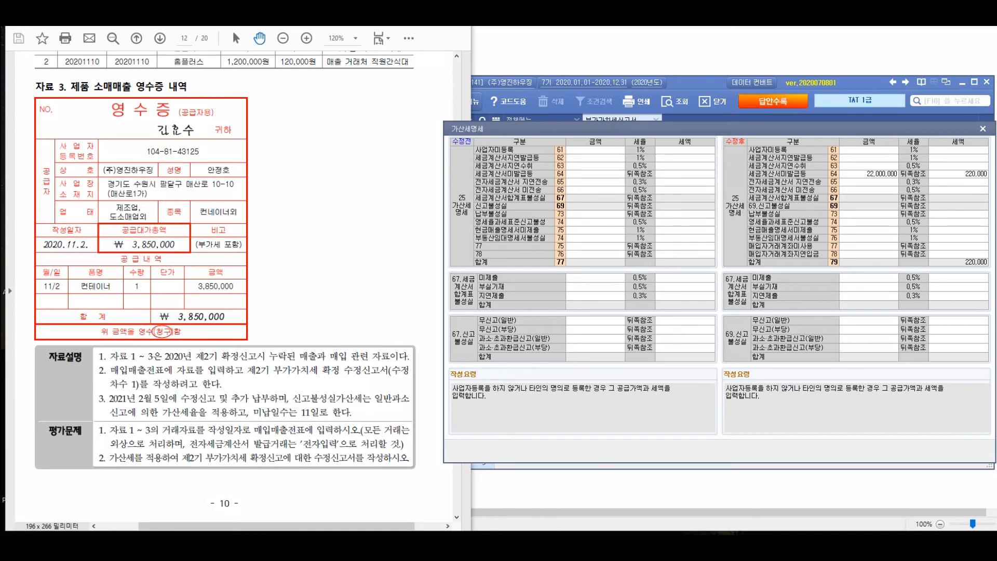
key("alt+Tab")
scroll(233, 286, "up", 3)
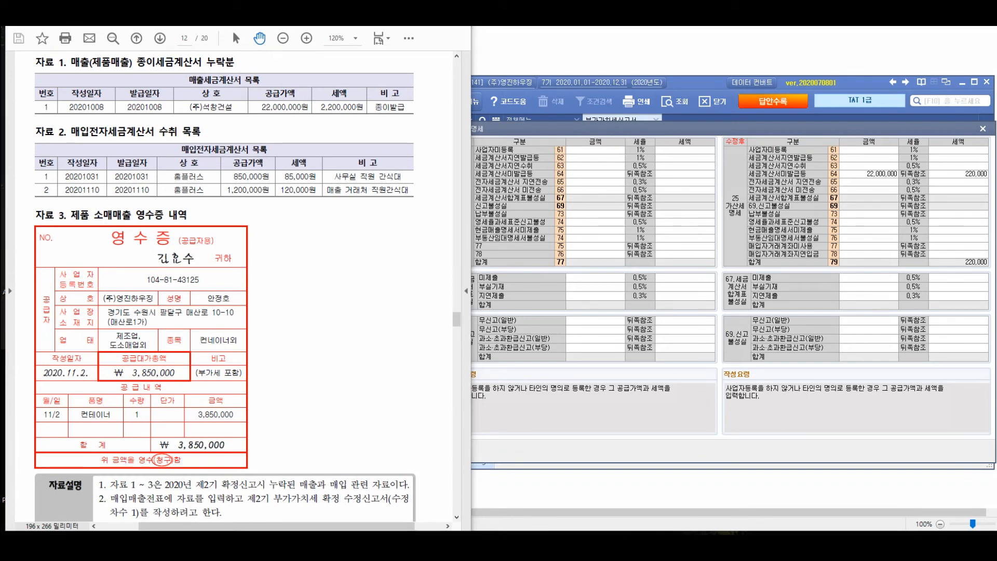
left_click_drag(98, 214, 82, 249)
left_click_drag(108, 209, 110, 253)
left_click_drag(111, 221, 139, 233)
left_click_drag(126, 239, 147, 247)
left_click_drag(157, 231, 183, 247)
left_click_drag(188, 221, 211, 236)
mouse_move(93, 311)
left_mouse_down()
mouse_move(119, 297)
mouse_move(136, 340)
left_mouse_up()
mouse_move(134, 286)
left_mouse_down()
mouse_move(148, 301)
mouse_move(136, 318)
left_mouse_up()
mouse_move(137, 306)
left_mouse_down()
mouse_move(163, 322)
mouse_move(174, 293)
left_mouse_up()
mouse_move(171, 295)
left_mouse_down()
mouse_move(179, 332)
mouse_move(203, 326)
left_mouse_up()
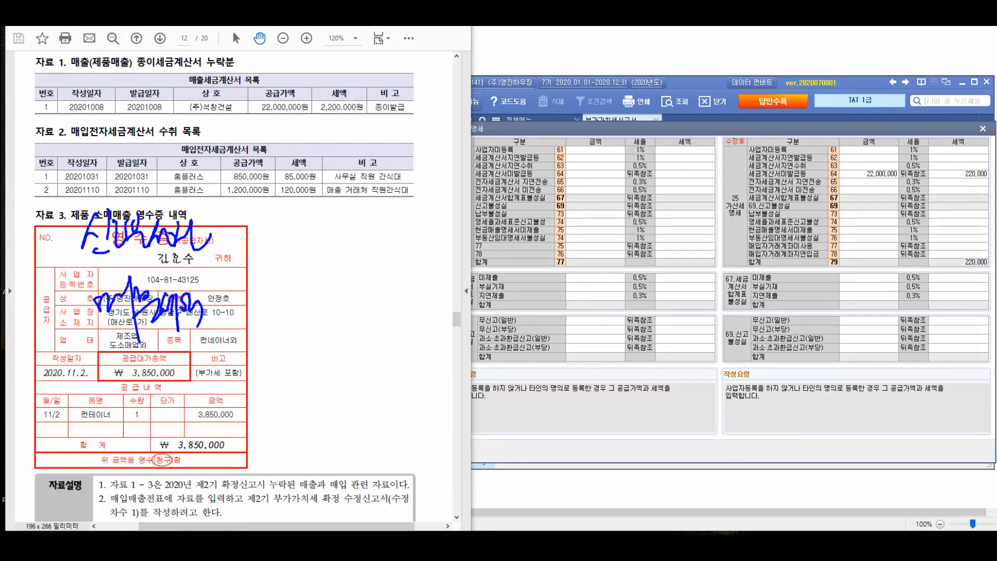
left_click_drag(218, 276, 233, 303)
left_click_drag(239, 295, 242, 298)
left_click_drag(263, 300, 284, 284)
left_click_drag(284, 294, 312, 283)
left_click_drag(326, 74, 305, 115)
mouse_move(182, 406)
left_mouse_down()
mouse_move(216, 434)
mouse_move(167, 416)
left_mouse_up()
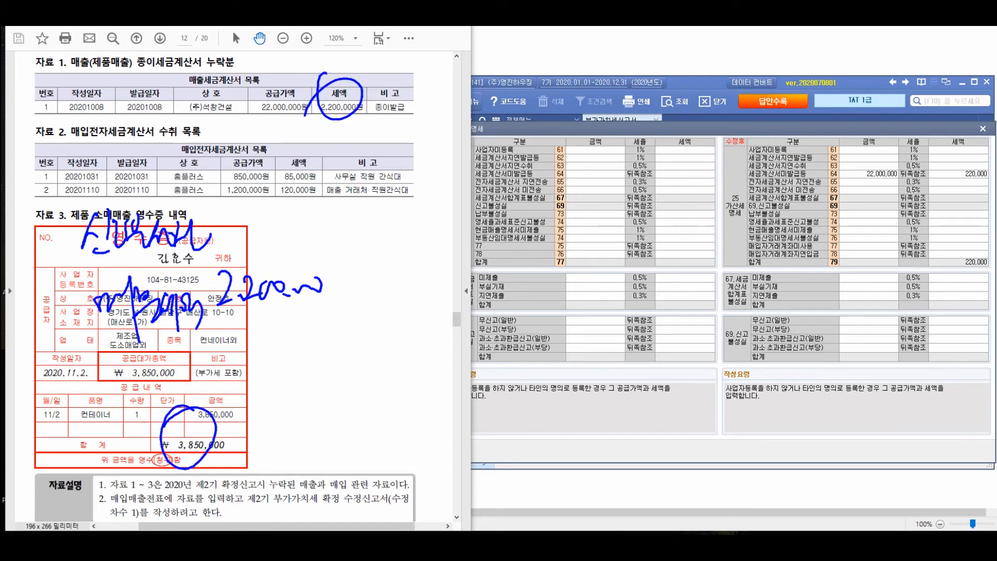
mouse_move(244, 311)
left_mouse_down()
mouse_move(272, 332)
mouse_move(332, 327)
left_mouse_up()
mouse_move(360, 294)
left_mouse_down()
mouse_move(383, 294)
mouse_move(387, 306)
left_mouse_up()
mouse_move(415, 270)
left_mouse_down()
mouse_move(418, 299)
mouse_move(430, 298)
left_mouse_up()
mouse_move(433, 270)
left_mouse_down()
mouse_move(449, 319)
mouse_move(460, 291)
left_mouse_up()
mouse_move(459, 270)
left_mouse_down()
mouse_move(465, 312)
mouse_move(480, 301)
mouse_move(495, 309)
left_mouse_up()
left_click_drag(498, 275, 519, 311)
mouse_move(571, 269)
left_mouse_down()
mouse_move(556, 300)
mouse_move(573, 284)
left_mouse_up()
mouse_move(583, 271)
left_mouse_down()
mouse_move(585, 307)
mouse_move(600, 272)
left_mouse_up()
left_click_drag(608, 292, 606, 304)
left_click_drag(613, 296, 652, 283)
mouse_move(283, 191)
left_mouse_down()
mouse_move(423, 189)
mouse_move(459, 130)
mouse_move(483, 139)
mouse_move(484, 165)
left_mouse_up()
left_click_drag(485, 130, 504, 161)
left_click_drag(512, 111, 499, 109)
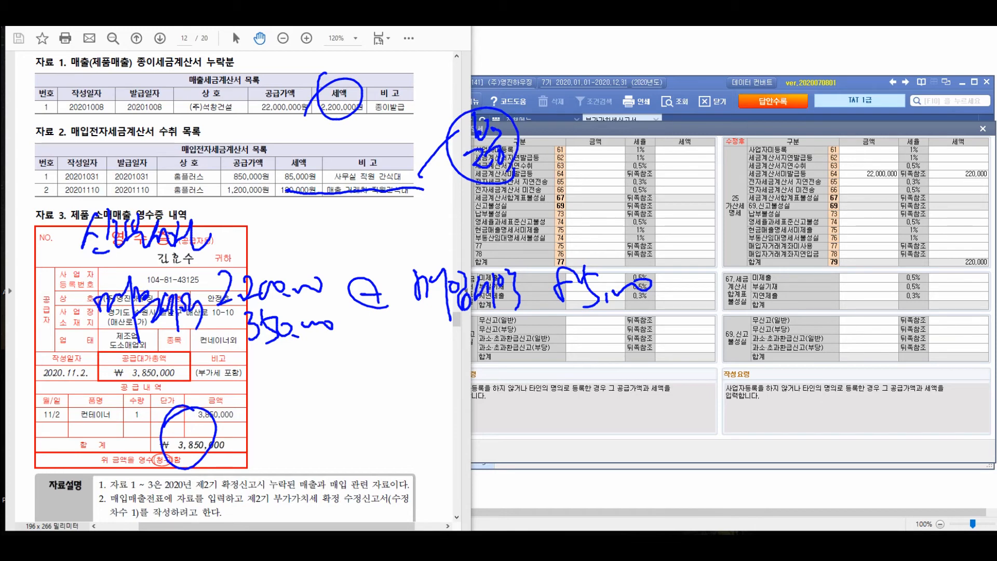
left_click_drag(335, 382, 363, 382)
mouse_move(338, 401)
left_mouse_down()
mouse_move(477, 422)
mouse_move(450, 421)
left_mouse_up()
mouse_move(610, 369)
left_mouse_down()
mouse_move(630, 395)
mouse_move(635, 376)
mouse_move(663, 392)
left_mouse_up()
left_click_drag(678, 366, 725, 354)
mouse_move(744, 337)
left_mouse_down()
mouse_move(725, 404)
mouse_move(758, 393)
left_mouse_up()
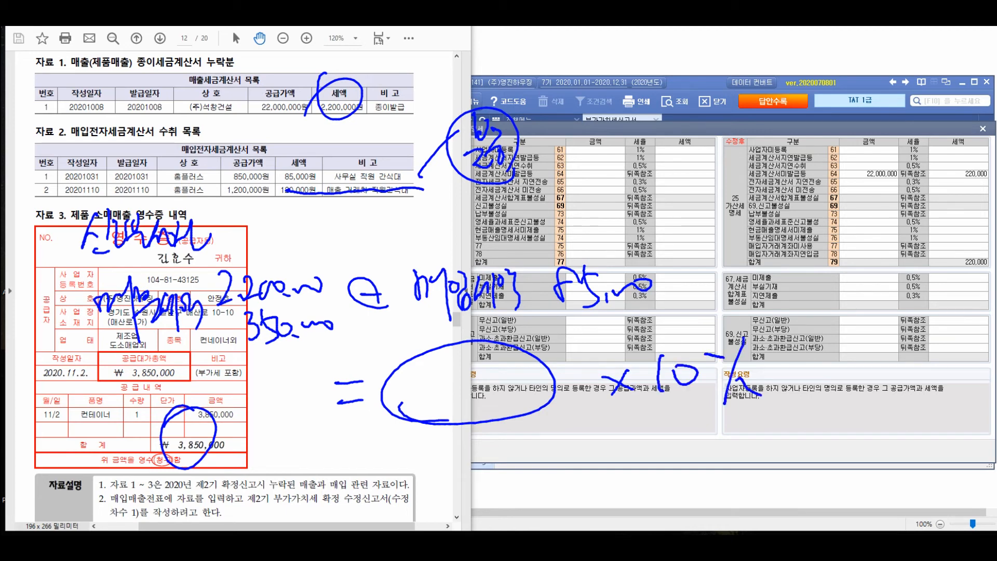
mouse_move(775, 370)
left_mouse_down()
mouse_move(780, 378)
mouse_move(853, 346)
mouse_move(834, 350)
mouse_move(779, 324)
left_mouse_up()
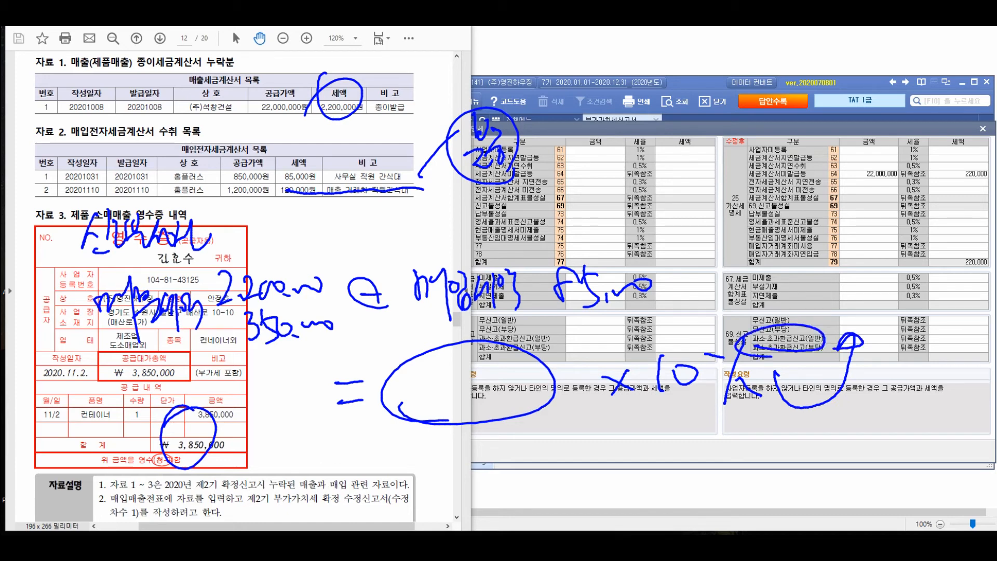
mouse_move(833, 414)
left_mouse_down()
mouse_move(838, 426)
mouse_move(944, 347)
mouse_move(934, 359)
left_mouse_up()
mouse_move(625, 419)
left_mouse_down()
mouse_move(612, 449)
mouse_move(638, 446)
left_mouse_up()
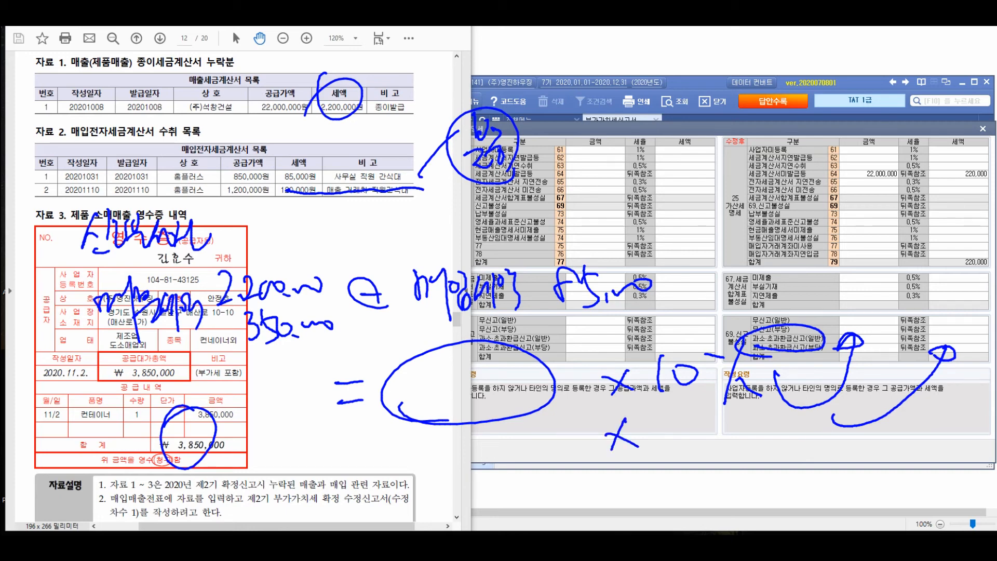
left_click_drag(681, 418, 678, 480)
left_click_drag(699, 439, 695, 464)
mouse_move(706, 434)
left_mouse_down()
mouse_move(737, 459)
mouse_move(686, 477)
left_mouse_up()
left_click_drag(758, 423, 773, 452)
mouse_move(783, 418)
left_mouse_down()
mouse_move(790, 457)
mouse_move(813, 426)
mouse_move(840, 427)
left_mouse_up()
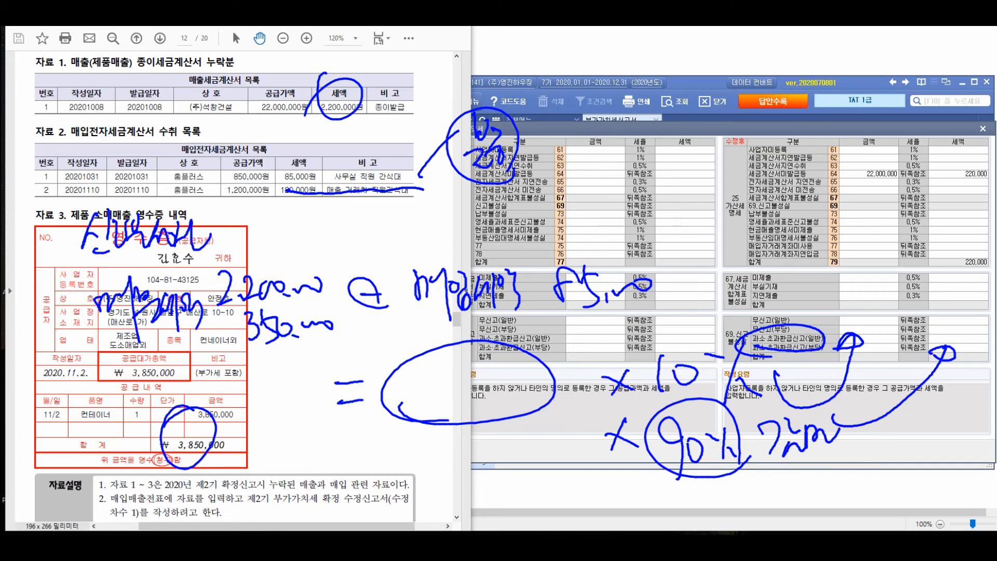
key("Escape")
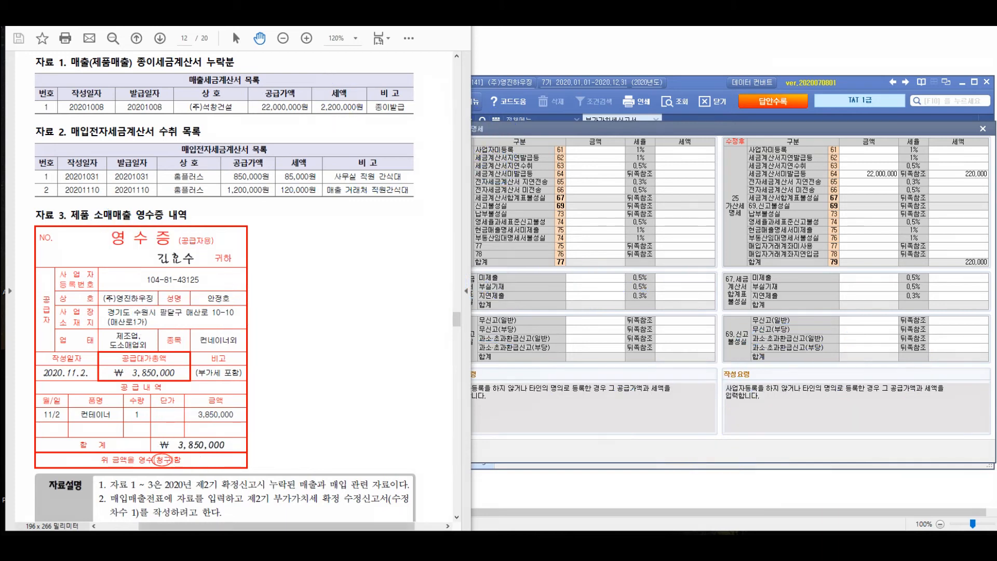
Calculate 2,200,000 + 350,000 − 85,000 in the calculator and enter 2,465,000 as the 수정후 과소·초과환급신고(일반) amount
left_click_drag(495, 123, 328, 220)
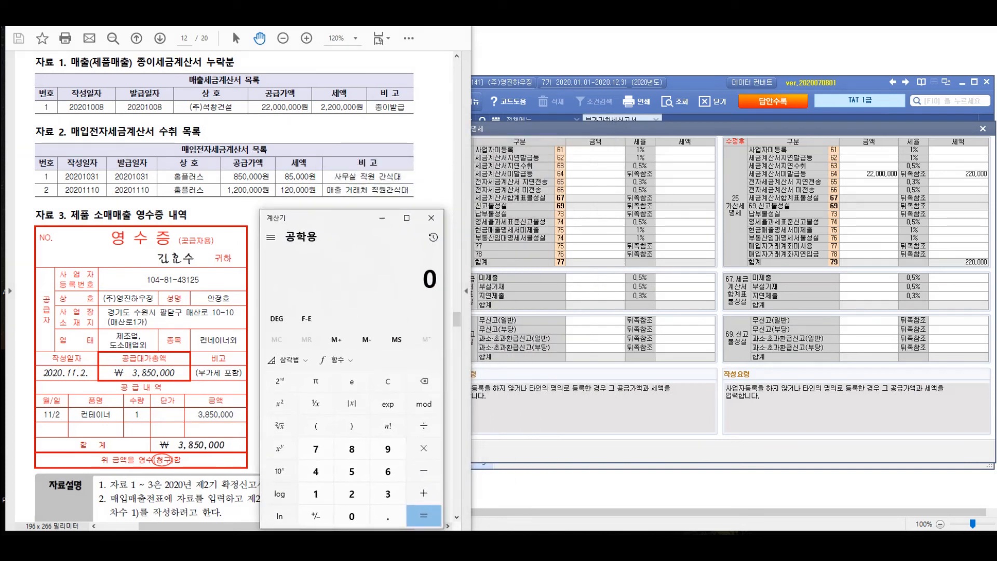
type("2200000")
key("plus")
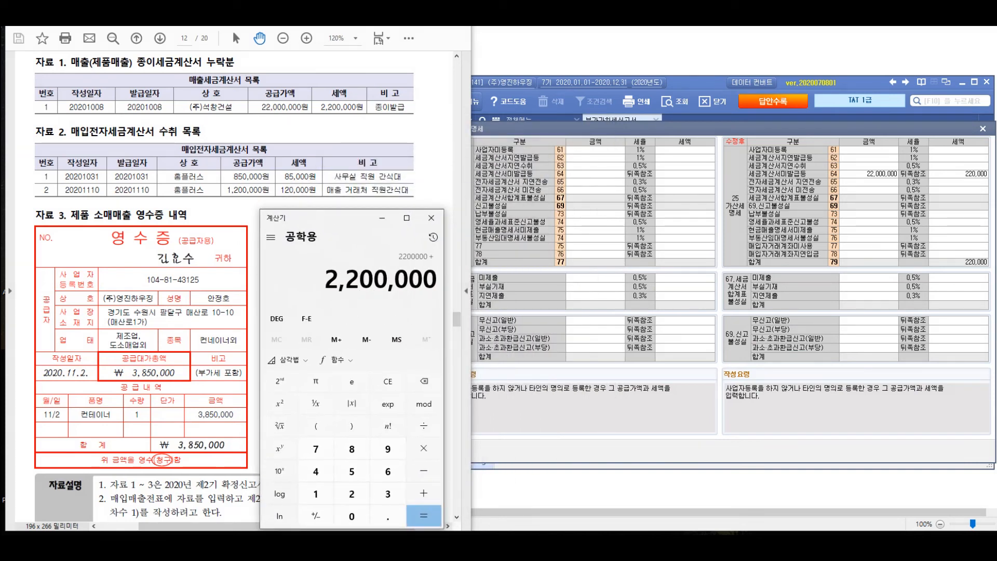
type("350000")
key("Return")
key("minus")
type("850000")
key("Return")
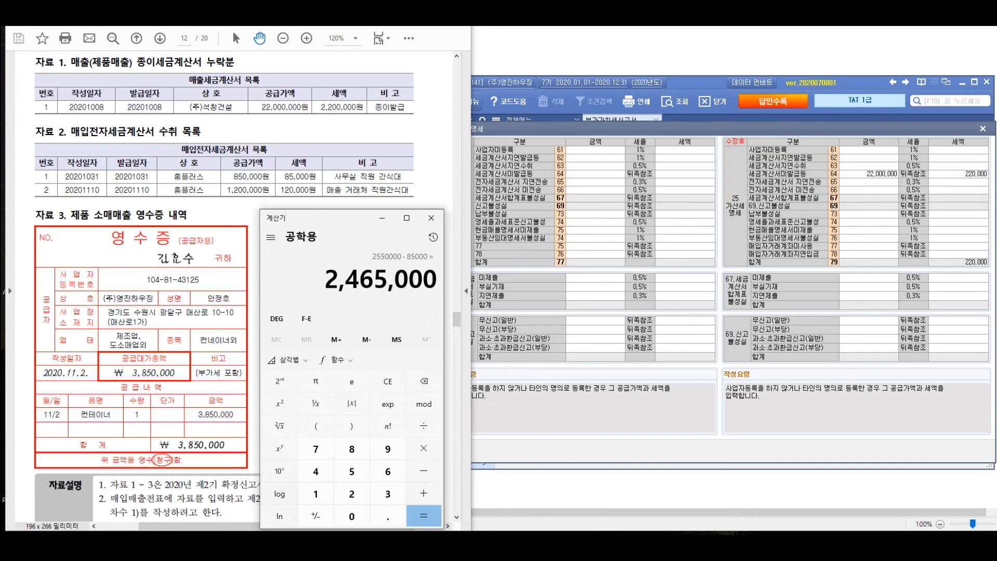
left_click(868, 339)
type("2465000")
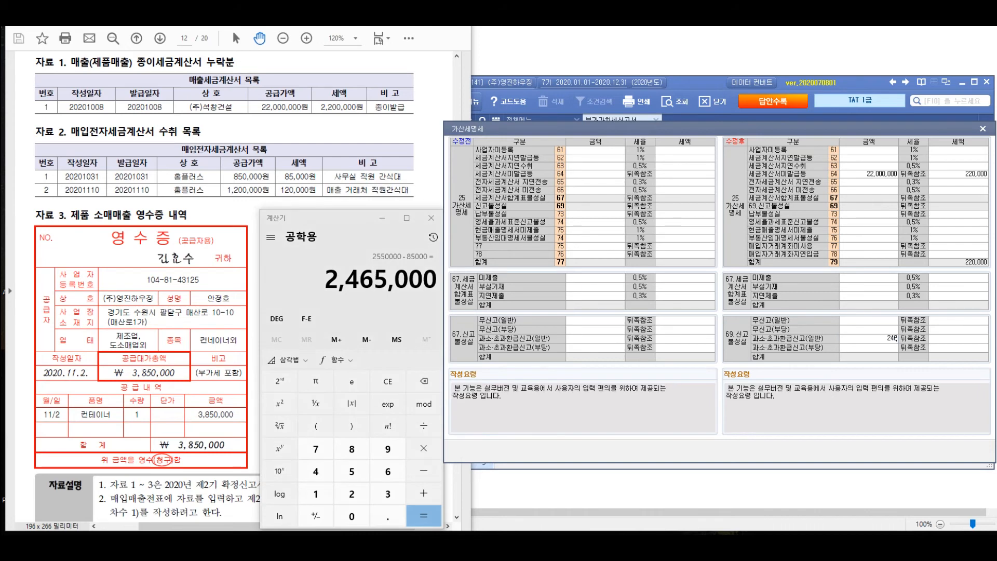
key("Return")
Multiply the 2,465,000 underreported tax by 0.1 in the calculator to work out the 10% 신고불성실 penalty
key("alt+Tab")
key("asterisk")
type("0.1")
key("Return")
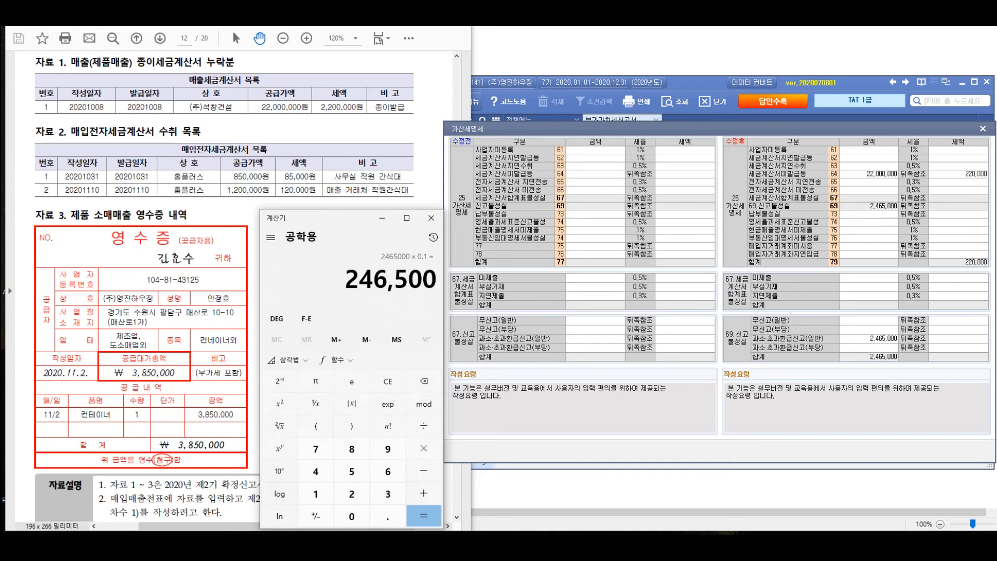
key("alt+Tab")
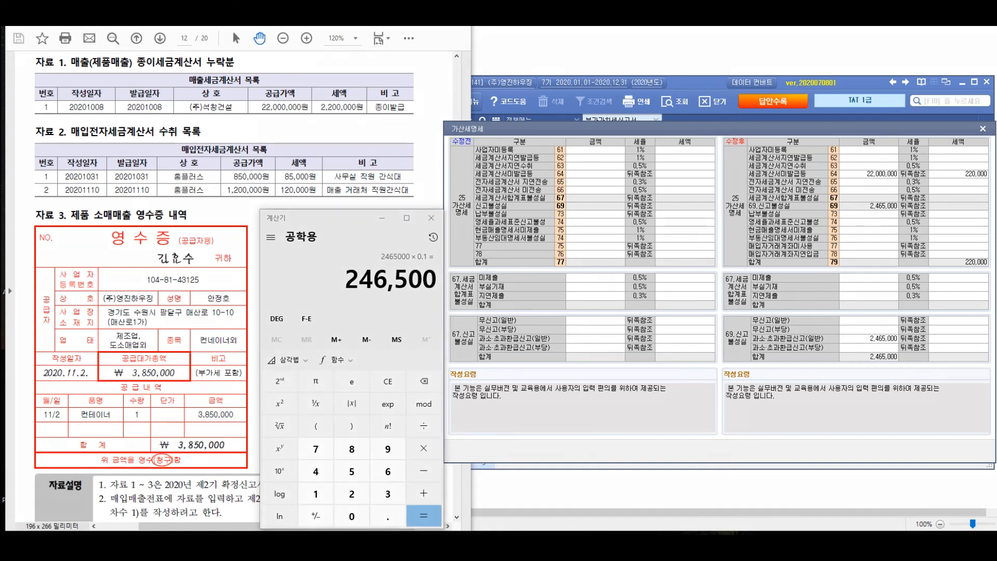
left_click_drag(492, 146, 508, 170)
mouse_move(521, 149)
left_mouse_down()
mouse_move(523, 168)
mouse_move(538, 166)
left_mouse_up()
left_click_drag(532, 143, 532, 187)
left_click_drag(544, 140, 546, 175)
mouse_move(563, 147)
left_mouse_down()
mouse_move(565, 177)
mouse_move(596, 158)
left_mouse_up()
mouse_move(477, 207)
left_mouse_down()
mouse_move(470, 218)
mouse_move(514, 231)
mouse_move(545, 221)
left_mouse_up()
mouse_move(490, 264)
left_mouse_down()
mouse_move(540, 281)
mouse_move(514, 334)
mouse_move(552, 311)
left_mouse_up()
mouse_move(534, 373)
left_mouse_down()
mouse_move(526, 400)
mouse_move(554, 387)
left_mouse_up()
left_click_drag(561, 363, 573, 382)
left_click_drag(550, 332, 558, 336)
left_click_drag(574, 374, 576, 389)
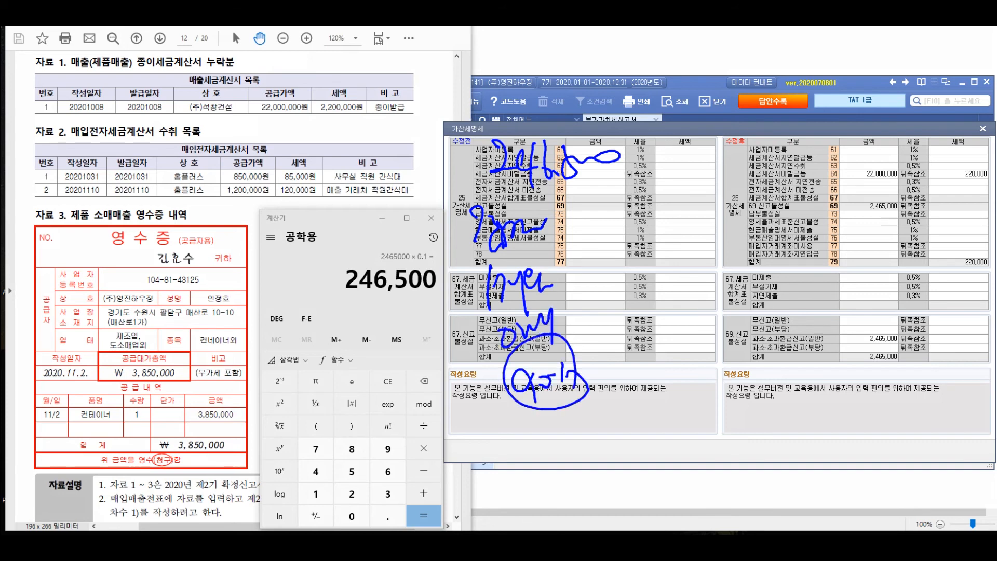
mouse_move(669, 142)
left_mouse_down()
mouse_move(691, 142)
mouse_move(699, 174)
left_mouse_up()
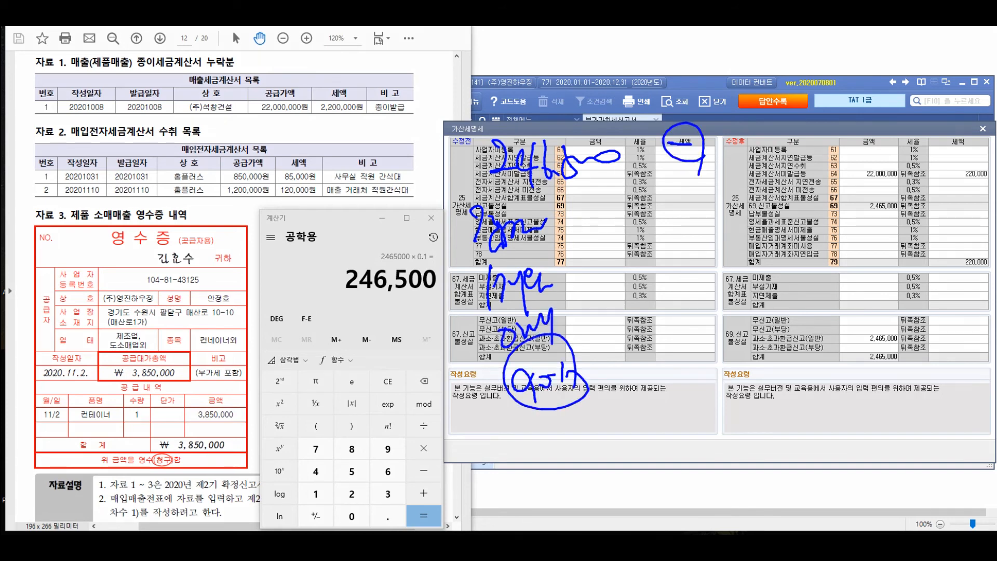
Multiply the 10% penalty result by 0.9 in the calculator to work out the 90% reduction
key("alt+Tab")
type("*0.9")
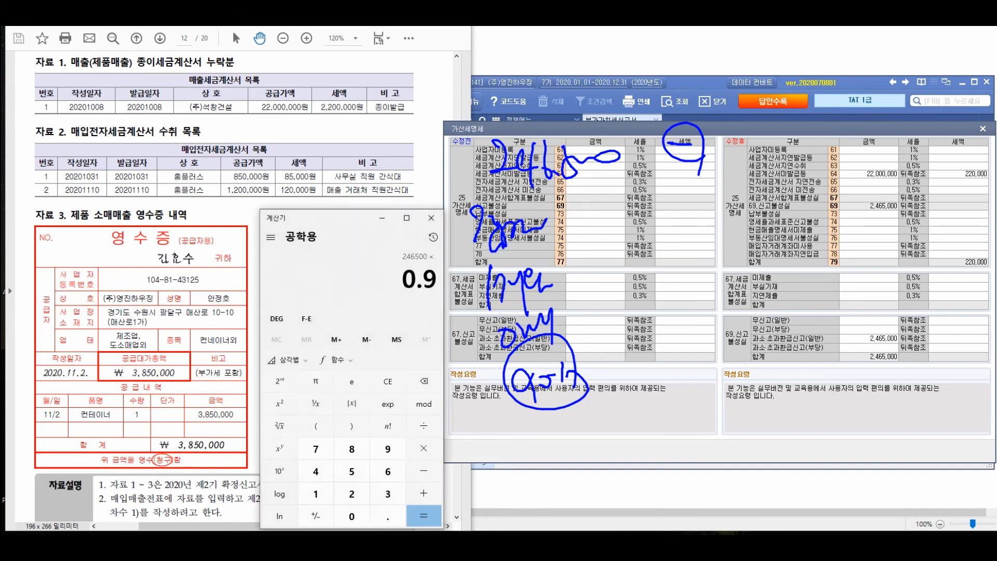
key("Return")
key("alt+Tab")
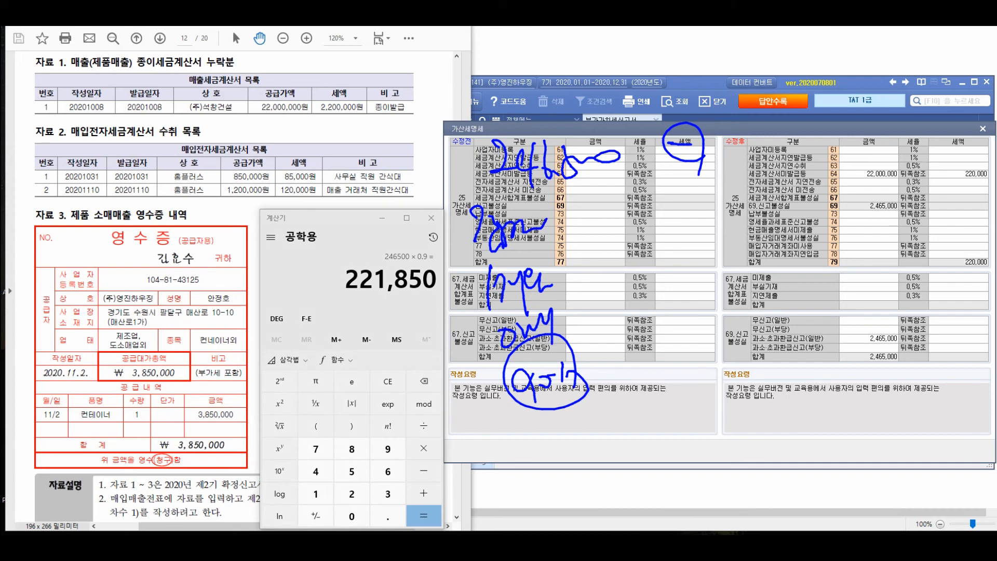
mouse_move(720, 128)
left_mouse_down()
mouse_move(742, 162)
mouse_move(754, 158)
left_mouse_up()
mouse_move(763, 132)
left_mouse_down()
mouse_move(759, 168)
mouse_move(771, 170)
left_mouse_up()
left_click_drag(799, 145, 800, 166)
left_click_drag(806, 143, 829, 151)
left_click_drag(616, 224, 653, 224)
left_click_drag(623, 245, 652, 248)
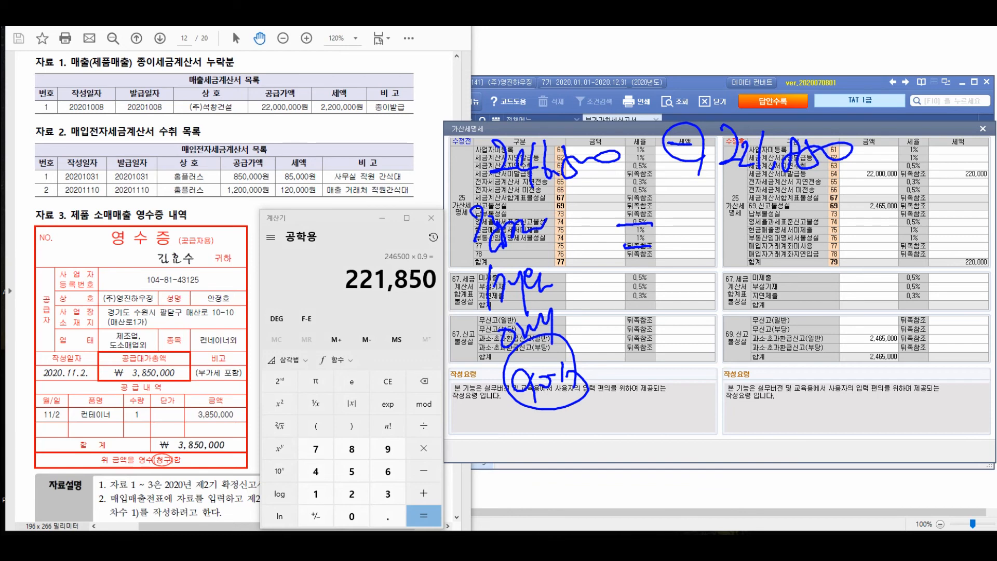
Subtract 246,500 from the 90% reduction in the calculator to work out the remaining 신고불성실 penalty
key("minus")
type("21")
key("BackSpace")
key("Delete")
type("246")
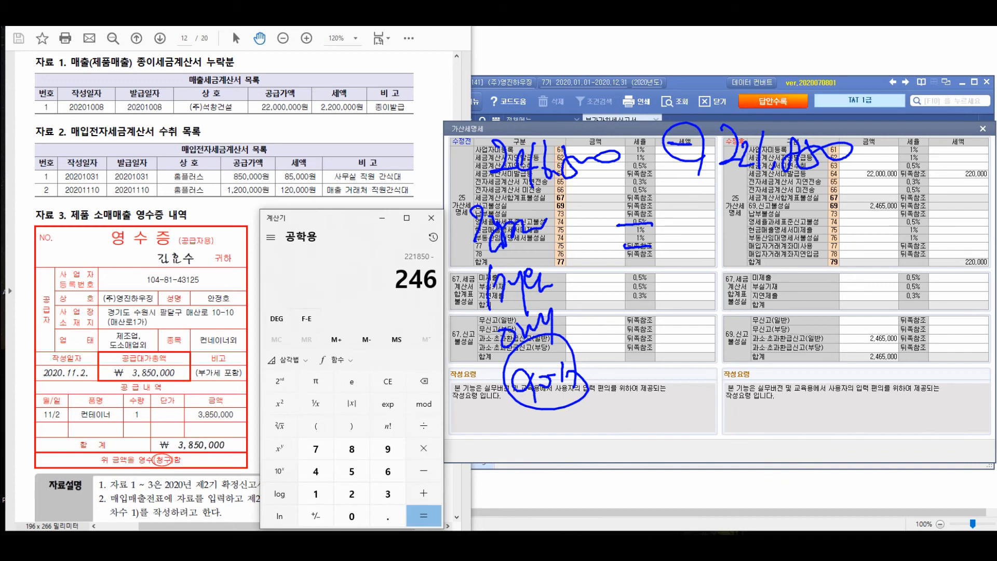
type("500")
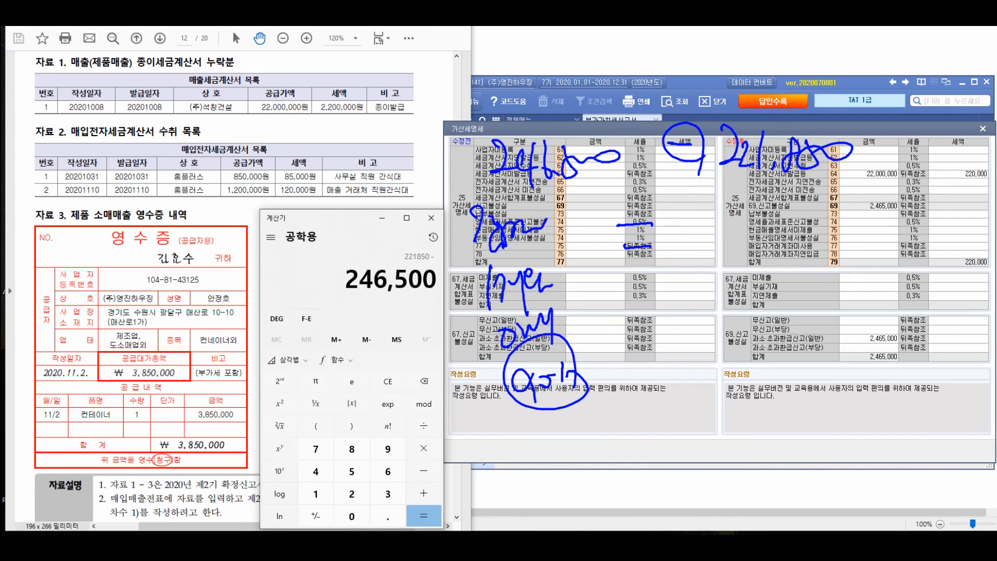
key("Return")
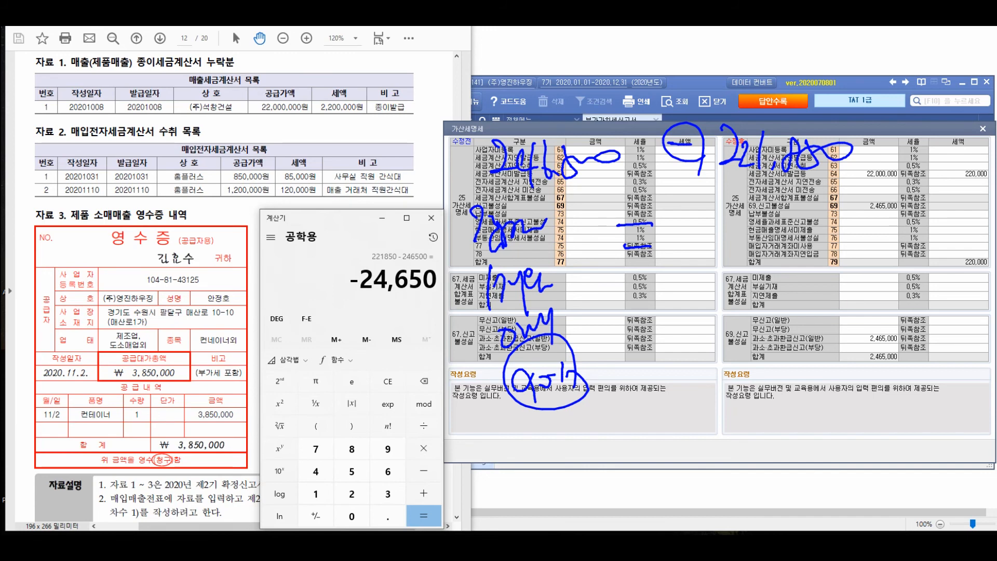
left_click_drag(697, 218, 718, 242)
mouse_move(723, 219)
left_mouse_down()
mouse_move(746, 238)
mouse_move(731, 257)
left_mouse_up()
left_click_drag(745, 241, 744, 245)
left_click_drag(756, 204, 753, 244)
mouse_move(766, 217)
left_mouse_down()
mouse_move(782, 241)
mouse_move(794, 187)
mouse_move(927, 312)
mouse_move(873, 333)
left_mouse_up()
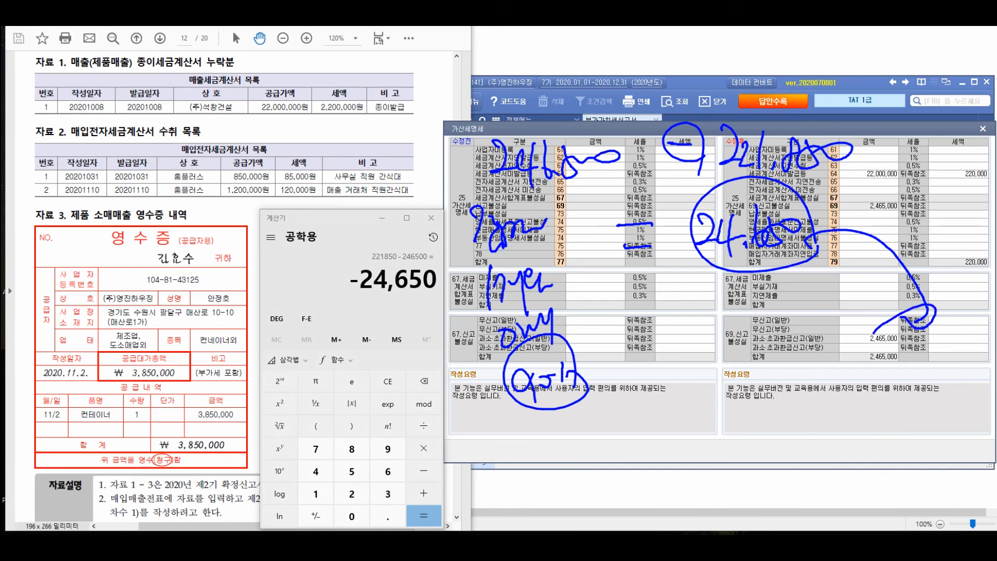
Enter 24,650 as the penalty tax for 과소·초과환급신고(일반) in the 수정후 side of the 가산세명세
key("Escape")
left_click(958, 338)
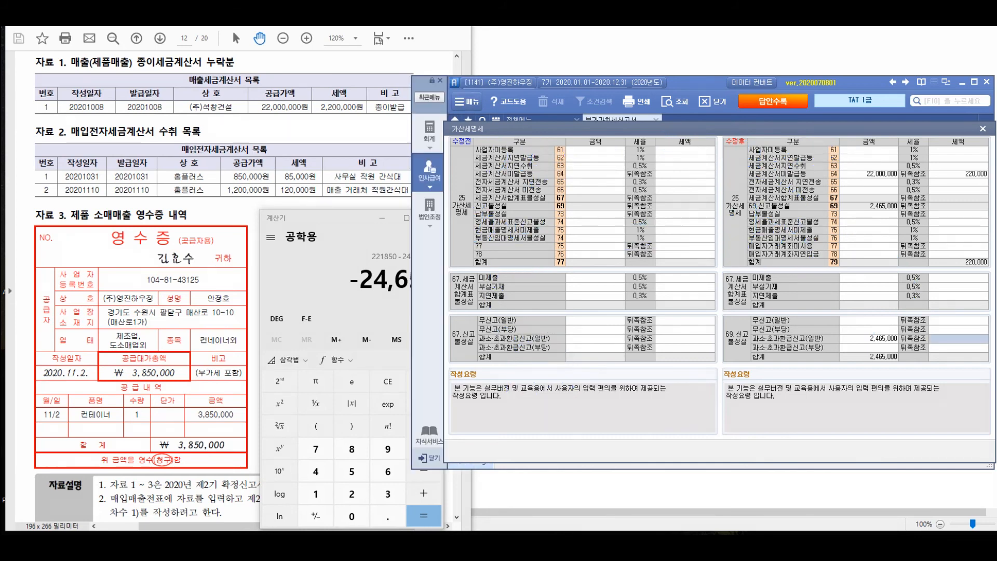
type("24650")
key("Return")
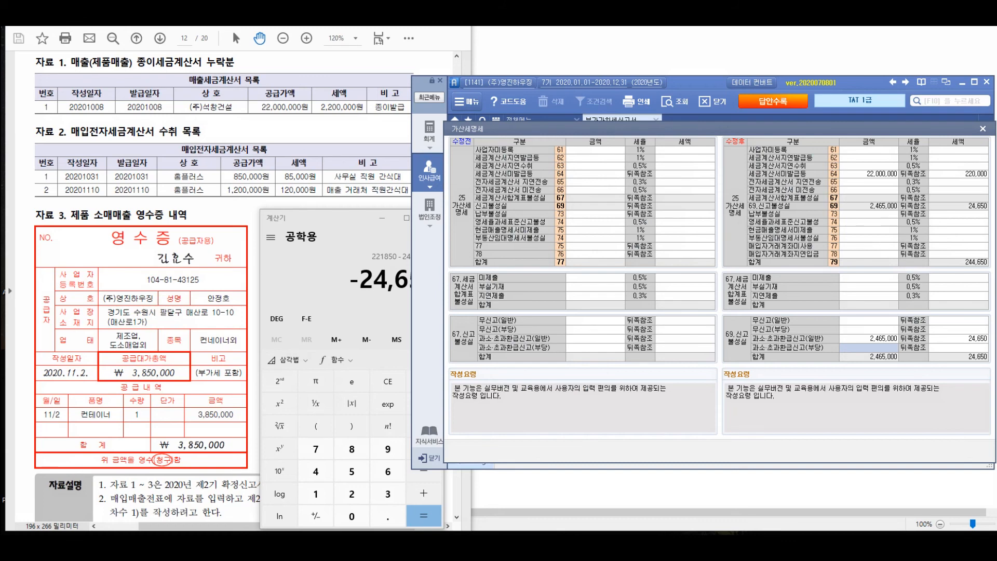
key("ctrl+2")
left_click_drag(464, 225, 499, 228)
mouse_move(497, 227)
left_mouse_down()
mouse_move(502, 282)
mouse_move(514, 243)
left_mouse_up()
mouse_move(496, 261)
left_mouse_down()
mouse_move(529, 243)
mouse_move(530, 256)
left_mouse_up()
left_click_drag(531, 242, 550, 275)
mouse_move(555, 254)
left_mouse_down()
mouse_move(565, 235)
mouse_move(588, 278)
left_mouse_up()
mouse_move(476, 306)
left_mouse_down()
mouse_move(482, 326)
mouse_move(493, 327)
left_mouse_up()
mouse_move(495, 311)
left_mouse_down()
mouse_move(514, 340)
mouse_move(529, 329)
left_mouse_up()
mouse_move(524, 298)
left_mouse_down()
mouse_move(536, 309)
mouse_move(527, 331)
left_mouse_up()
mouse_move(537, 311)
left_mouse_down()
mouse_move(551, 303)
mouse_move(562, 337)
left_mouse_up()
left_click_drag(559, 316, 582, 305)
left_click_drag(578, 313, 579, 333)
left_click_drag(417, 318, 437, 313)
mouse_move(450, 324)
left_mouse_down()
mouse_move(460, 336)
mouse_move(659, 367)
left_mouse_up()
left_click(515, 405)
mouse_move(483, 383)
left_mouse_down()
mouse_move(503, 413)
mouse_move(544, 400)
left_mouse_up()
mouse_move(535, 376)
left_mouse_down()
mouse_move(536, 418)
mouse_move(547, 411)
left_mouse_up()
left_click_drag(567, 383, 561, 414)
mouse_move(577, 399)
left_mouse_down()
mouse_move(574, 412)
mouse_move(630, 388)
mouse_move(631, 444)
left_mouse_up()
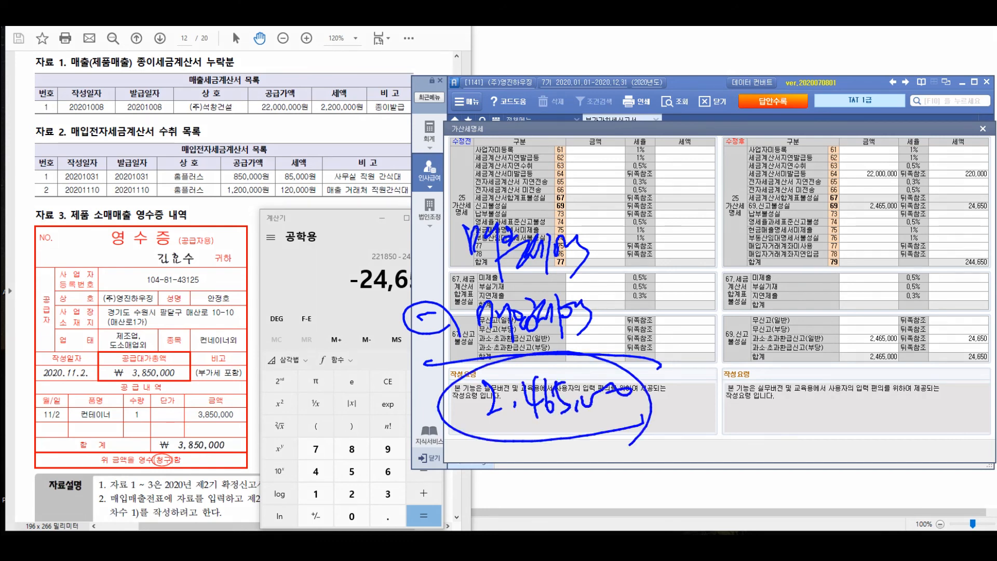
left_click_drag(634, 265, 655, 292)
left_click_drag(658, 262, 636, 294)
mouse_move(689, 260)
left_mouse_down()
mouse_move(684, 299)
mouse_move(701, 272)
left_mouse_up()
mouse_move(719, 285)
left_mouse_down()
mouse_move(716, 295)
mouse_move(768, 275)
left_mouse_up()
left_click_drag(681, 240, 735, 242)
left_click_drag(714, 208, 735, 235)
mouse_move(748, 211)
left_mouse_down()
mouse_move(741, 239)
mouse_move(771, 209)
left_mouse_up()
left_click_drag(781, 259, 808, 277)
left_click_drag(806, 260, 782, 277)
left_click_drag(829, 255, 849, 283)
mouse_move(858, 249)
left_mouse_down()
mouse_move(852, 261)
mouse_move(868, 291)
left_mouse_up()
mouse_move(855, 255)
left_mouse_down()
mouse_move(865, 251)
mouse_move(895, 282)
left_mouse_up()
left_click_drag(913, 252, 906, 278)
mouse_move(924, 253)
left_mouse_down()
mouse_move(917, 282)
mouse_move(941, 255)
mouse_move(955, 286)
left_mouse_up()
left_click_drag(972, 244, 964, 298)
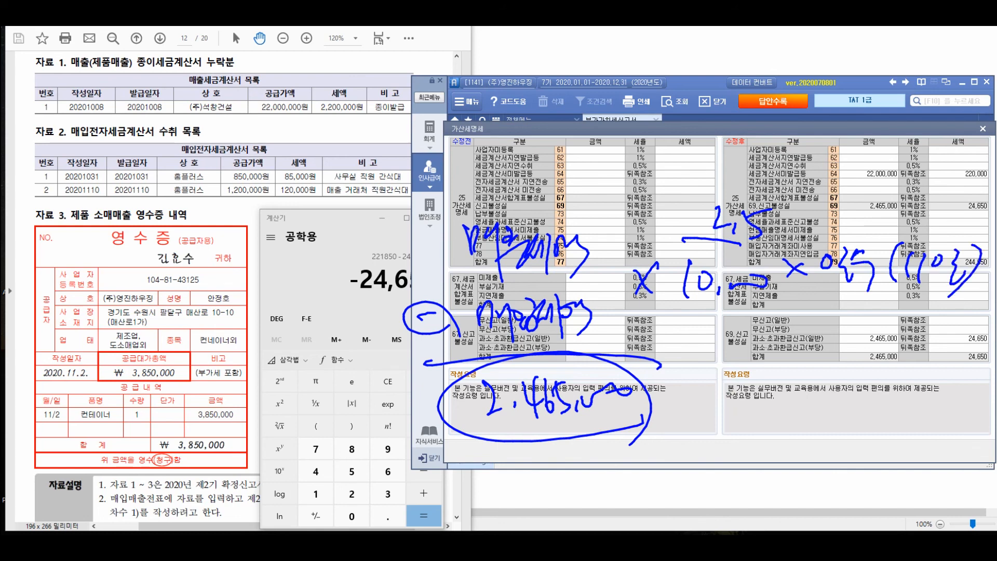
Calculate 2,465,000 × 2.5 ÷ 10,000 × 11 in the calculator to work out the 납부불성실 penalty
left_click_drag(308, 218, 133, 186)
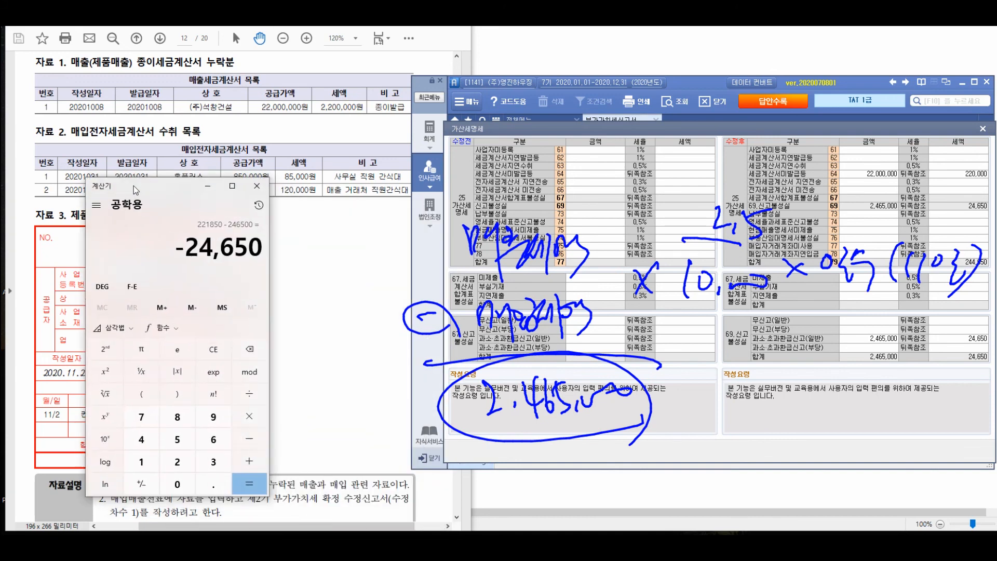
type("2,465,000")
key("minus")
key("asterisk")
type("2.5")
key("slash")
type("10000")
key("Return")
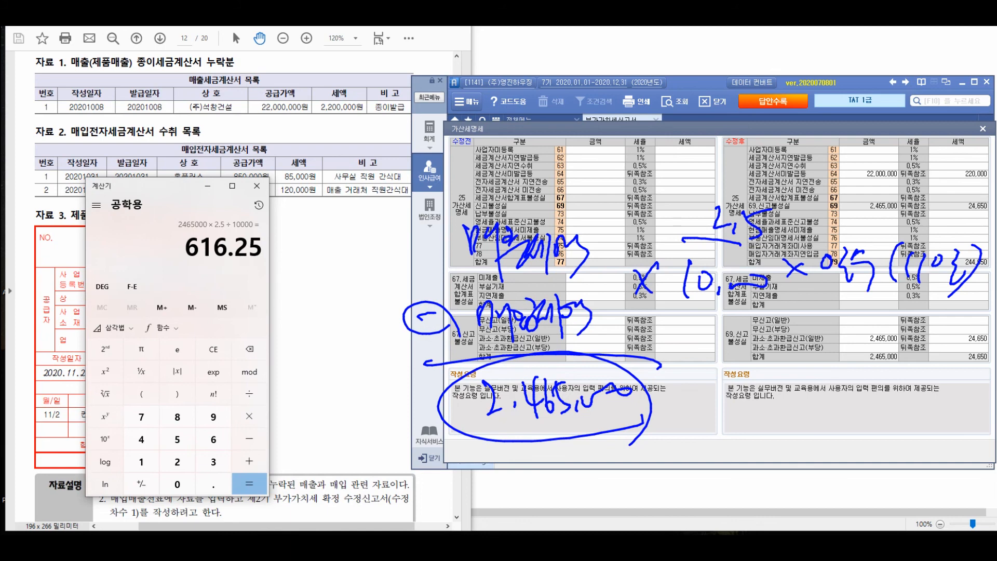
key("asterisk")
type("11")
key("Return")
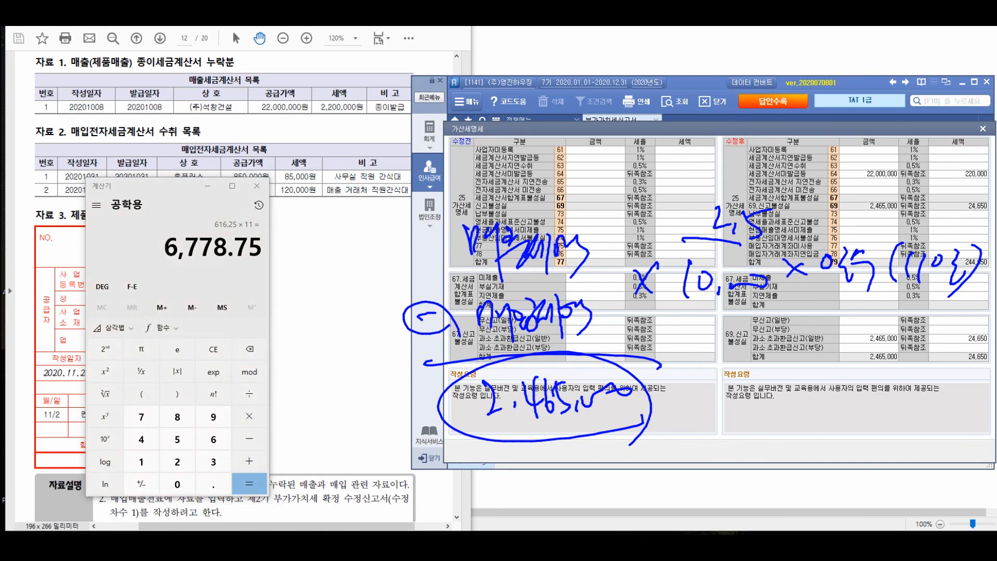
mouse_move(725, 326)
left_mouse_down()
mouse_move(716, 381)
mouse_move(762, 388)
left_mouse_up()
left_click(741, 376)
mouse_move(769, 367)
left_mouse_down()
mouse_move(790, 354)
mouse_move(780, 388)
left_mouse_up()
mouse_move(818, 349)
left_mouse_down()
mouse_move(809, 364)
mouse_move(820, 350)
left_mouse_up()
left_click_drag(824, 360, 877, 362)
mouse_move(882, 376)
left_mouse_down()
mouse_move(711, 400)
mouse_move(866, 389)
left_mouse_up()
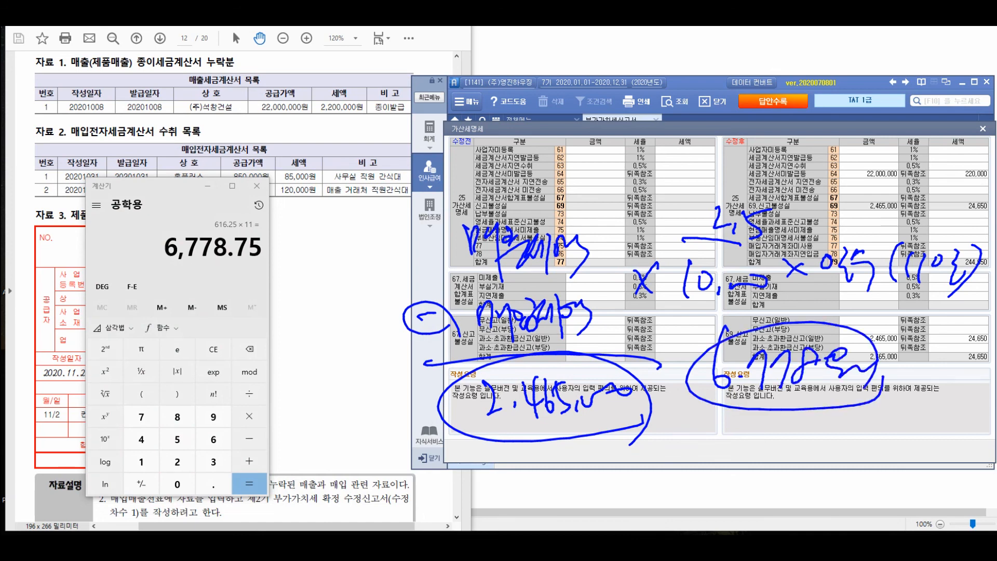
key("Escape")
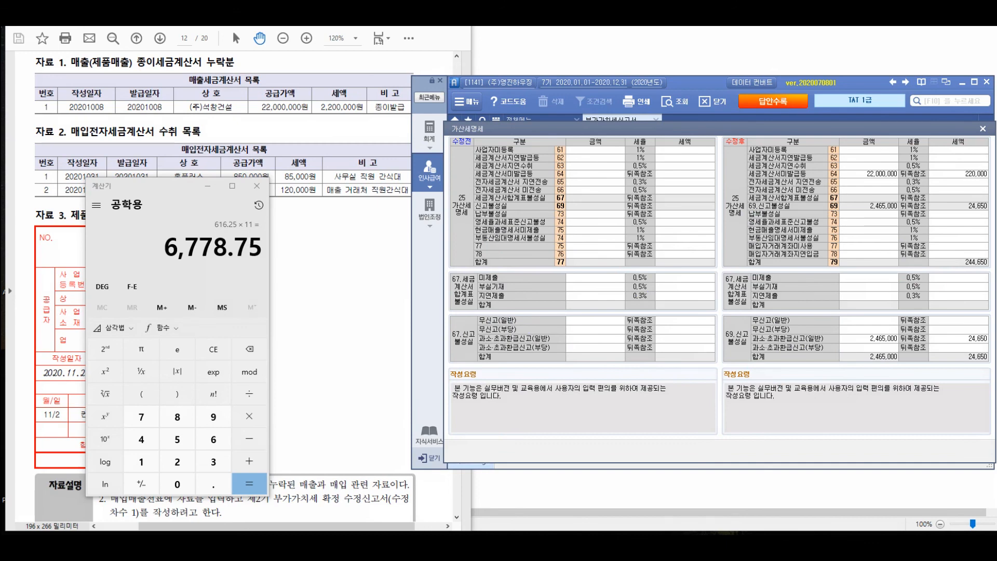
Enter 2,465,000 as the 수정후 납부불성실 amount, with 2021-01-25 as the original payment due date
left_click(869, 214)
type("2465000")
key("Return")
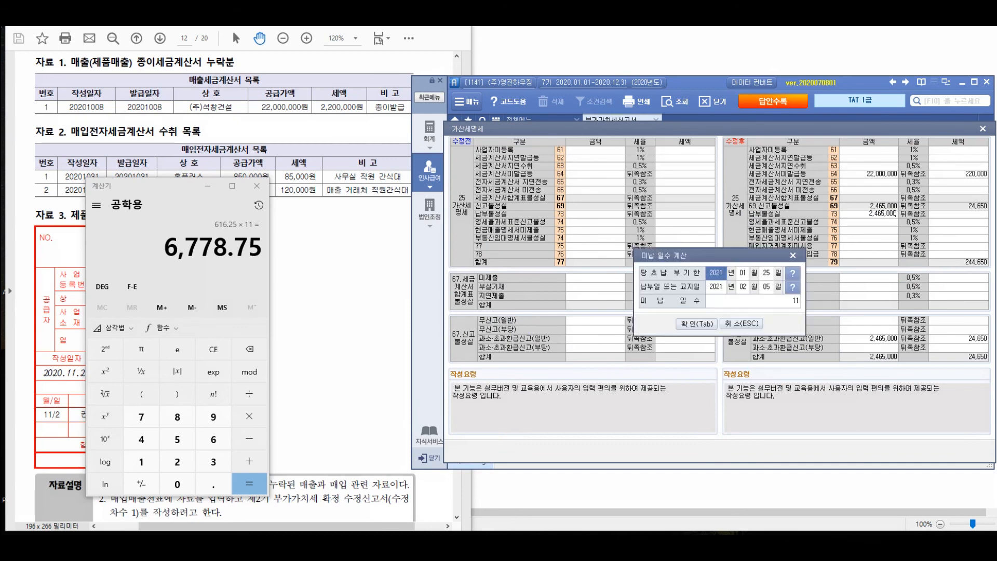
type("2021 년 ")
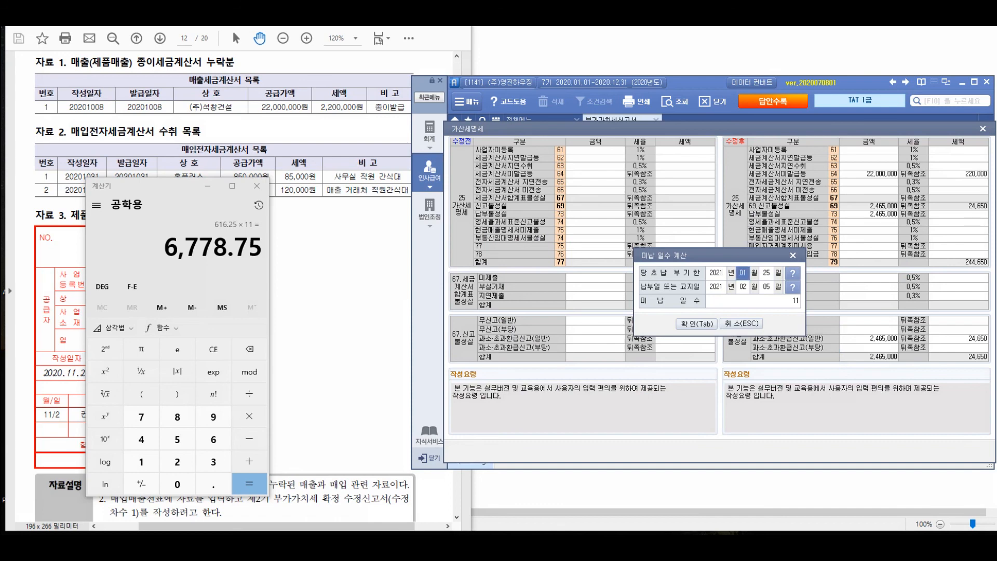
type("01 월 25")
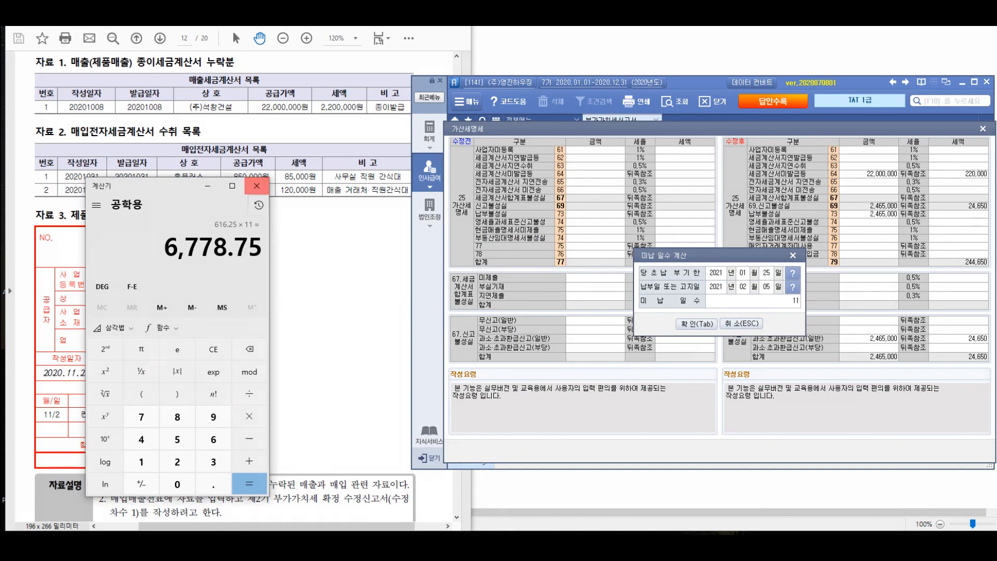
Confirm the unpaid-days calculation with 2021-02-05 as the payment date and return from the 가산세명세 to the VAT return
left_click(256, 185)
scroll(257, 259, "down", 3)
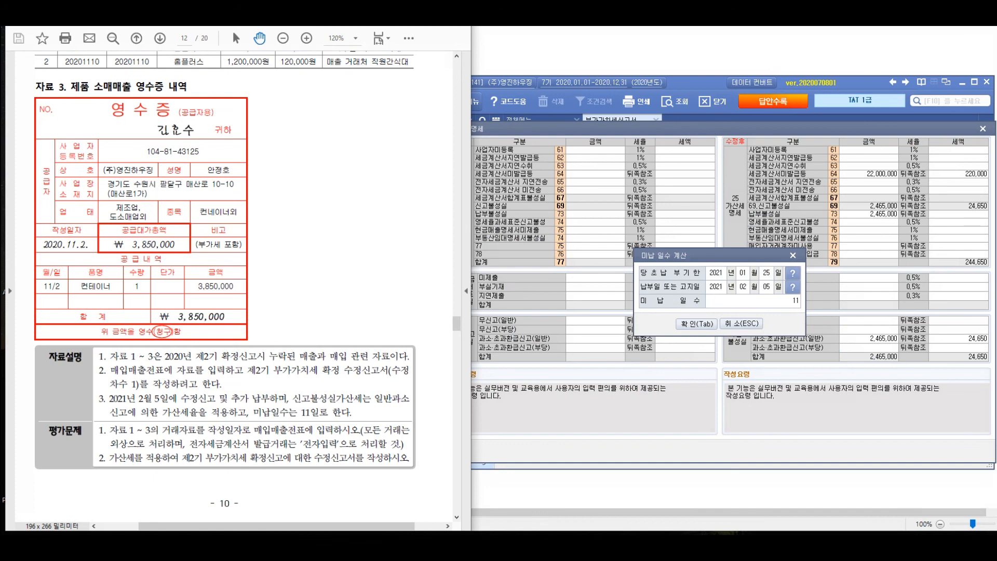
left_click(742, 287)
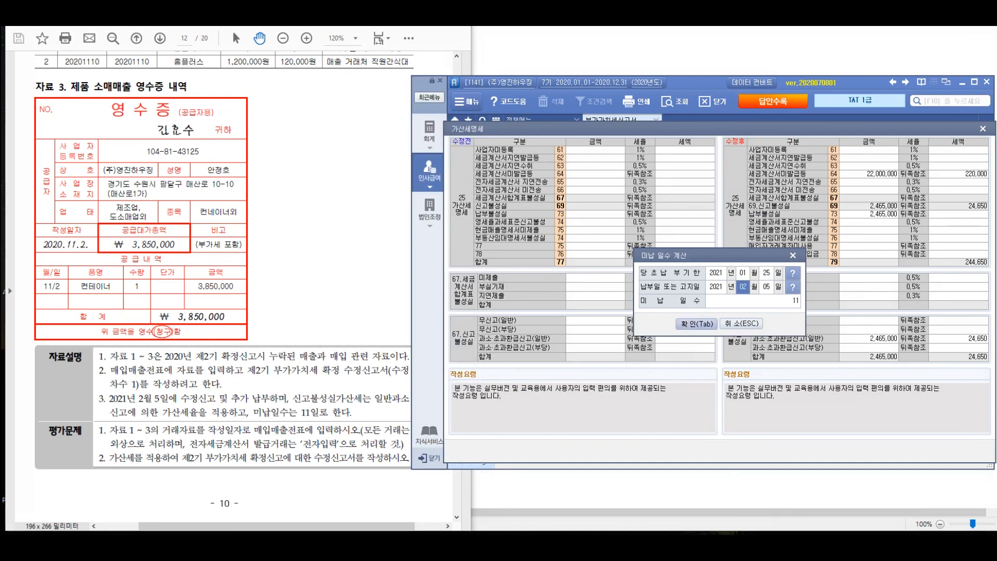
left_click(696, 324)
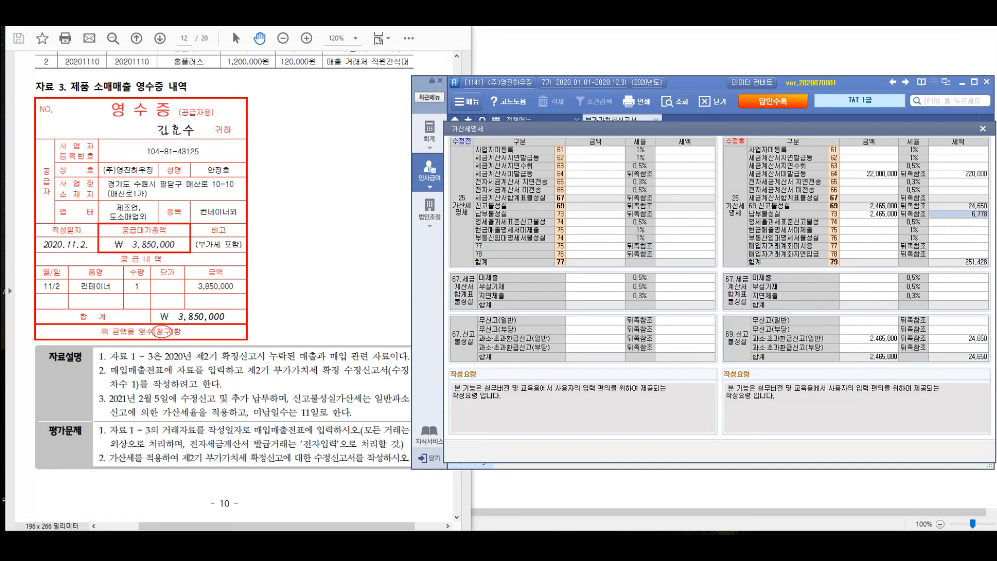
key("alt+Tab")
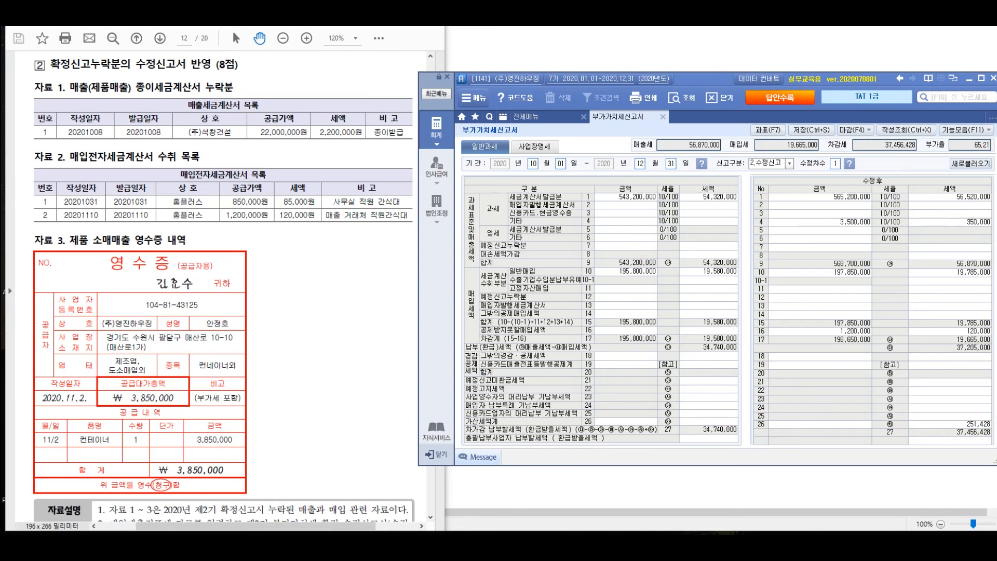
left_click(950, 424)
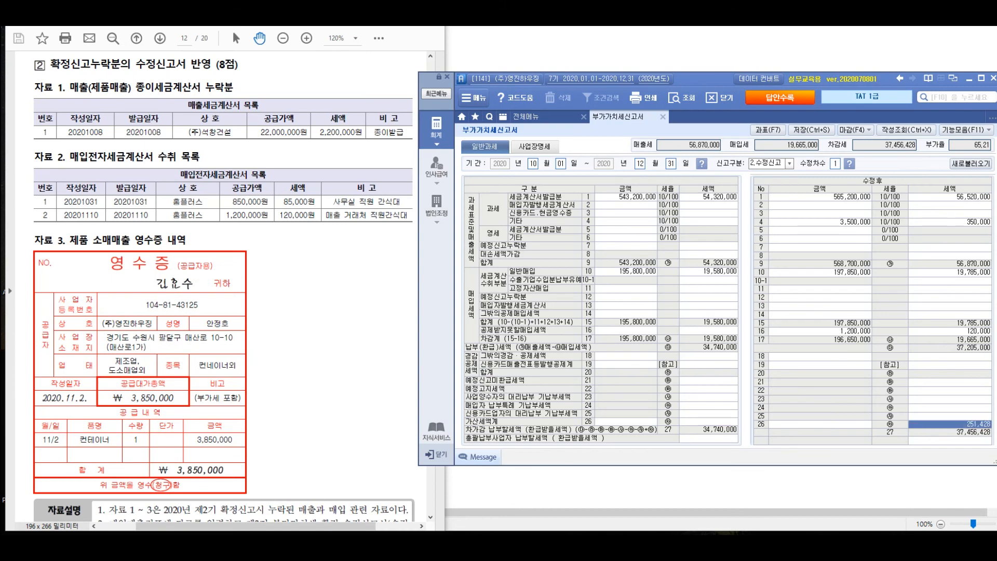